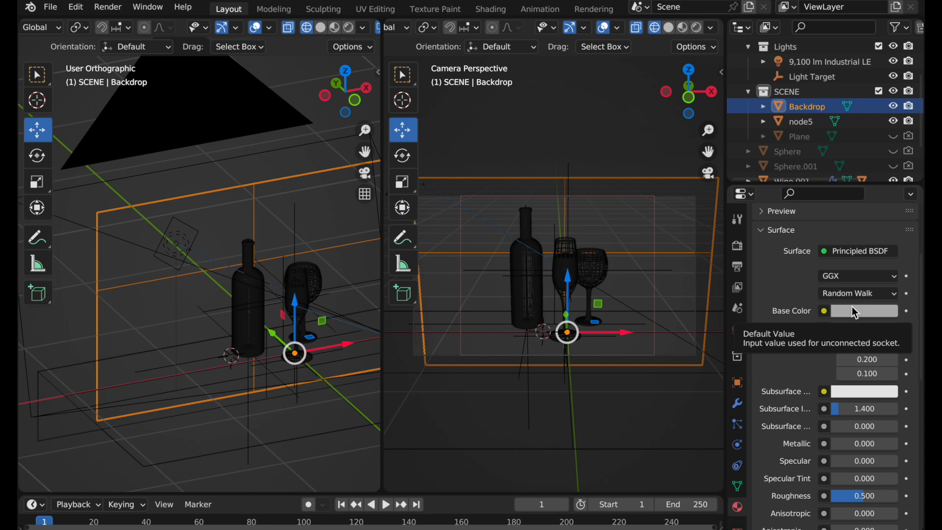
Select the floor object node5 and the wine bottle's outer glass in turn to view each one's material settings
middle_click_drag(343, 326, 225, 390)
left_click(223, 421)
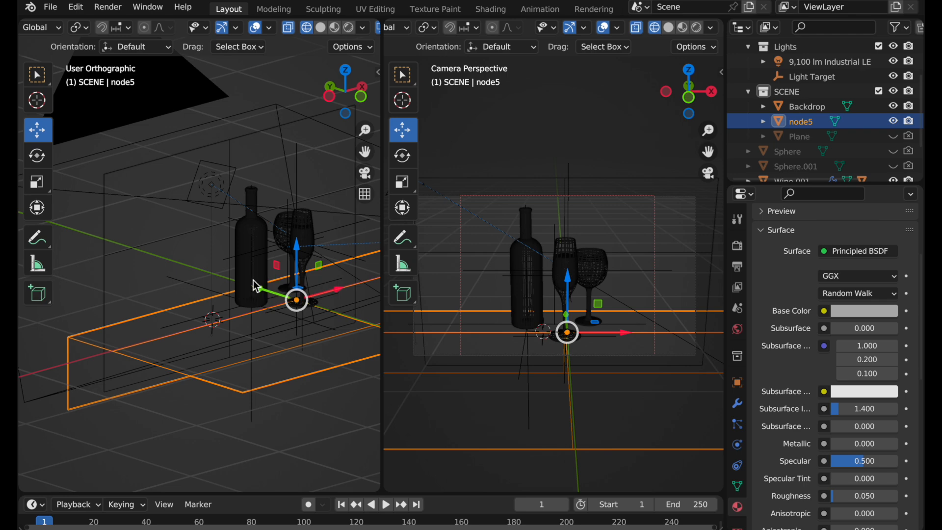
scroll(305, 207, "up", 2)
scroll(305, 207, "up", 6)
middle_click_drag(305, 207, 109, 373)
left_click(182, 249)
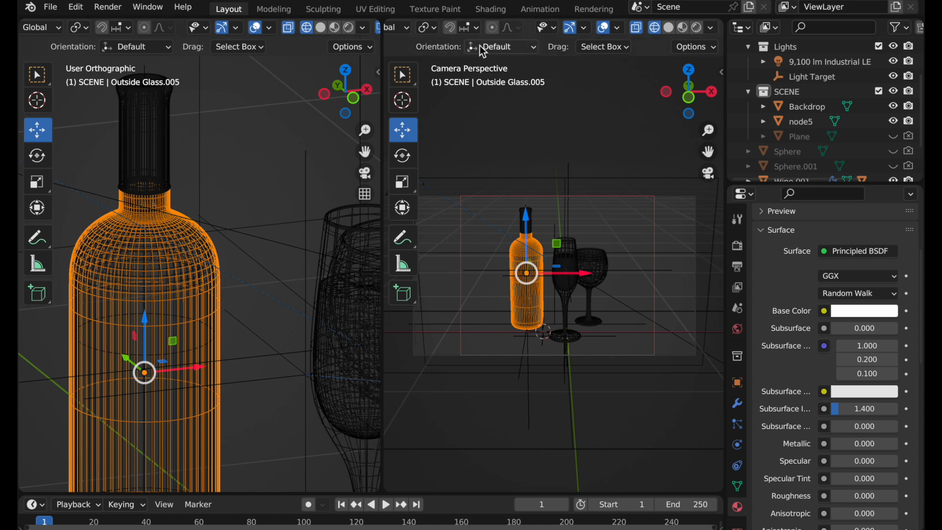
Open the Shading workspace and examine the bottle's Wine Outter Glass Principled BSDF settings in an enlarged node editor
left_click(493, 9)
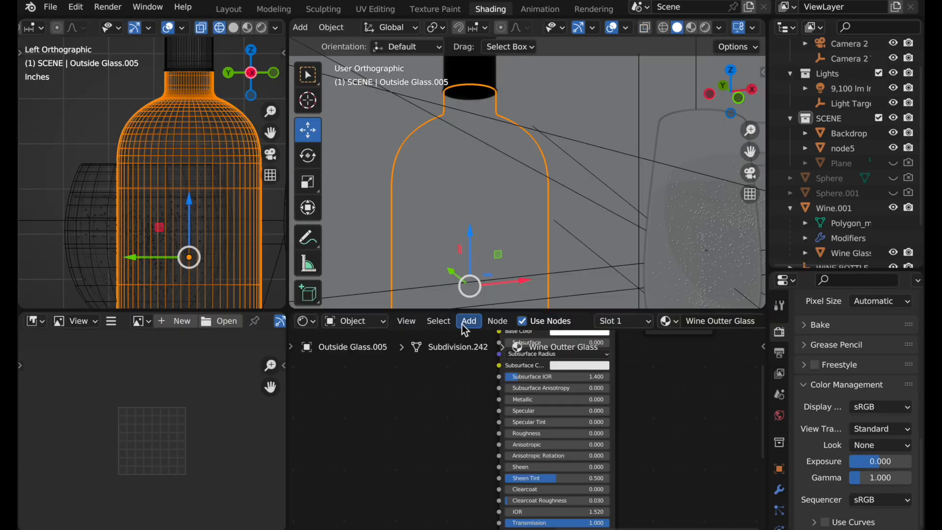
left_click_drag(463, 313, 465, 142)
middle_click_drag(465, 318, 578, 227)
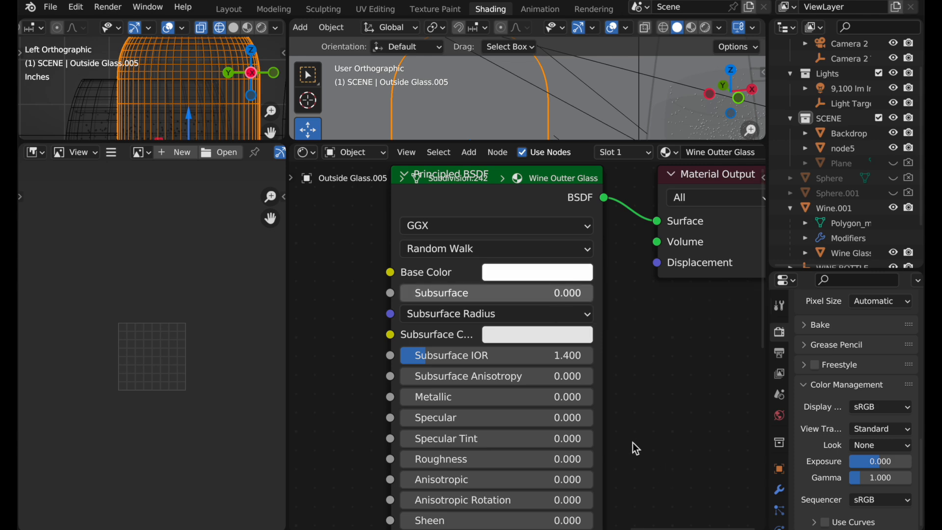
middle_click_drag(628, 495, 631, 237)
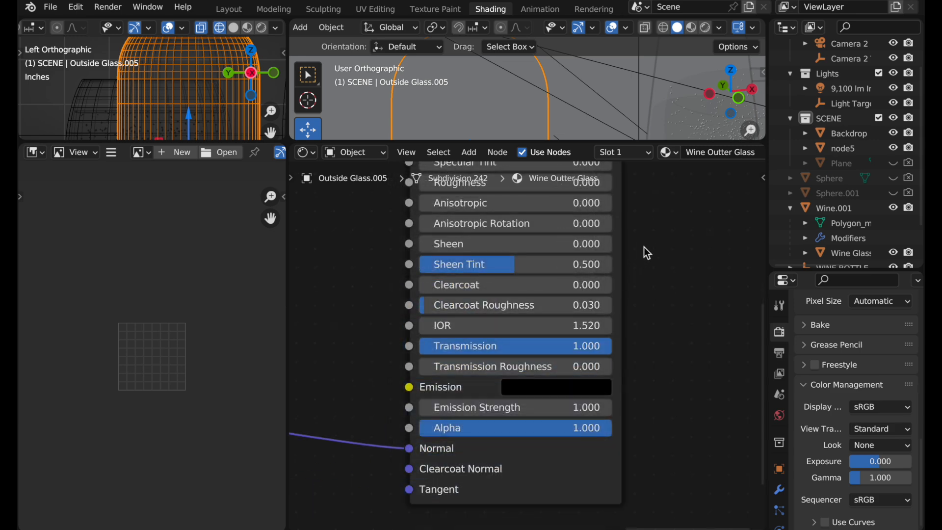
scroll(640, 255, "down", 3)
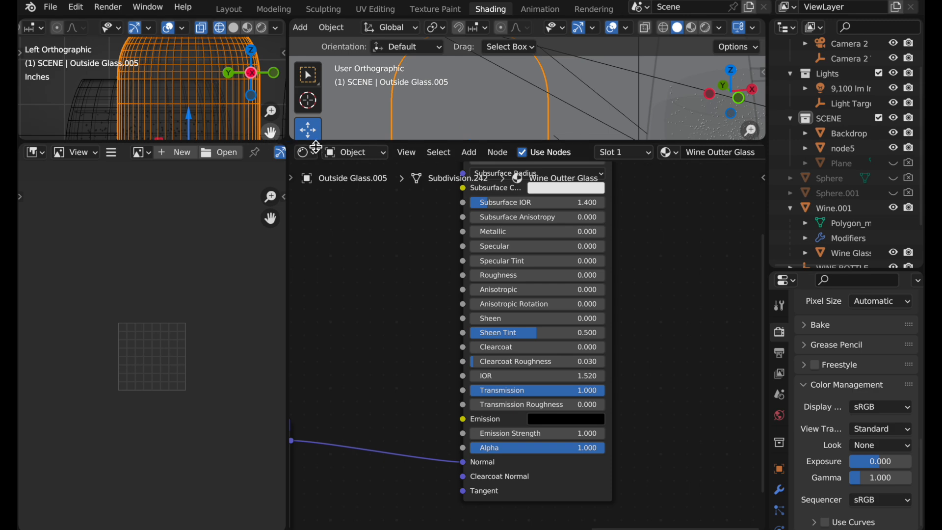
Select the wine liquid inside the bottle and examine the Principled BSDF settings of its Modern_Glass-WINE material
left_click_drag(290, 145, 290, 392)
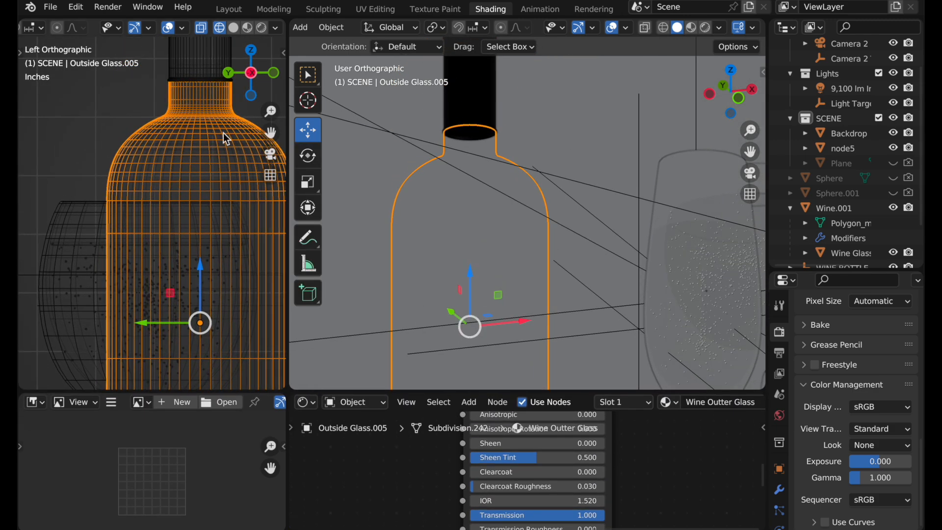
left_click(226, 166)
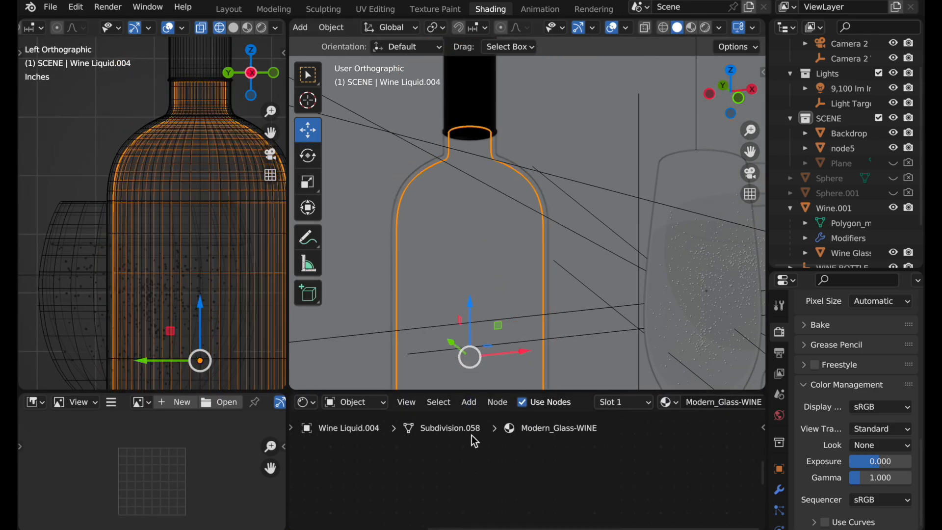
left_click_drag(467, 392, 481, 157)
middle_click_drag(498, 235, 727, 394)
middle_click_drag(595, 397, 716, 276)
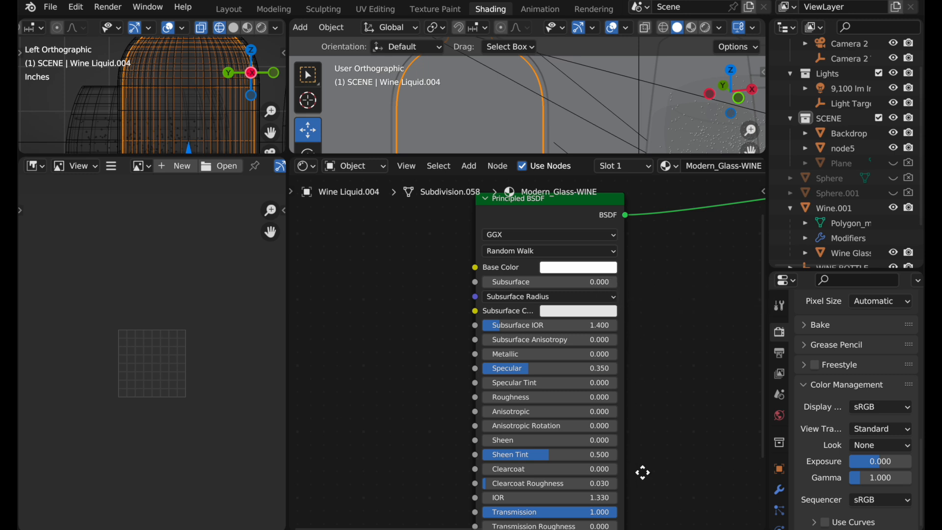
middle_click_drag(639, 469, 630, 355)
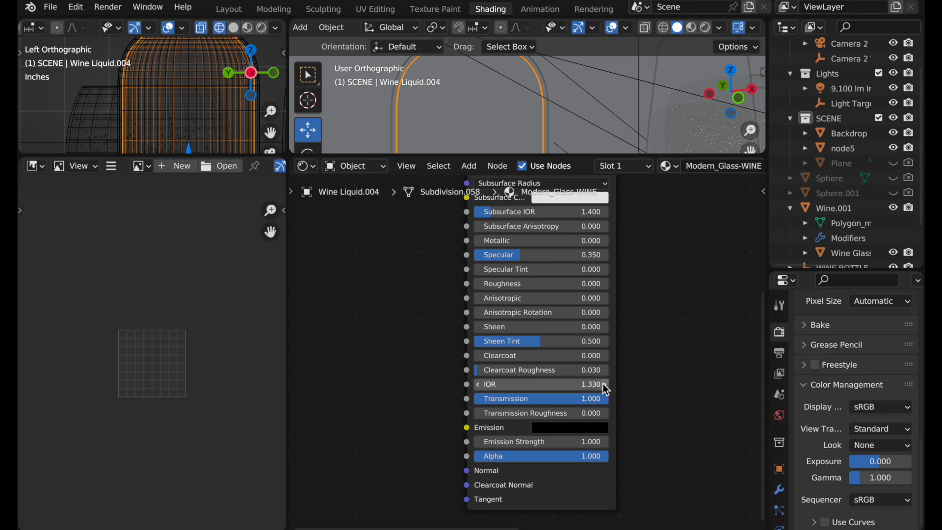
middle_click_drag(608, 413, 664, 303, "ctrl")
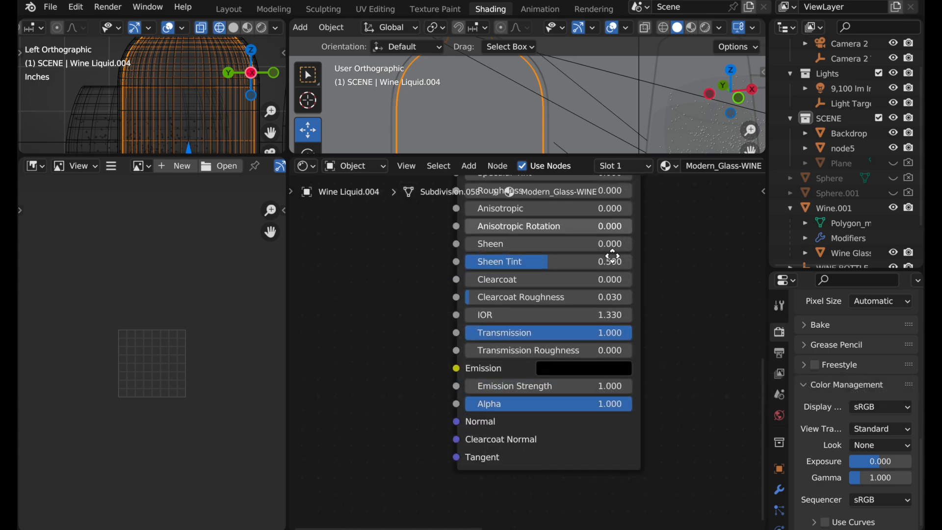
Examine the Volume Absorption node and its connection to the Material Output in the wine liquid's material
middle_click_drag(611, 256, 510, 527)
middle_click_drag(619, 290, 552, 361)
middle_click_drag(661, 366, 418, 378)
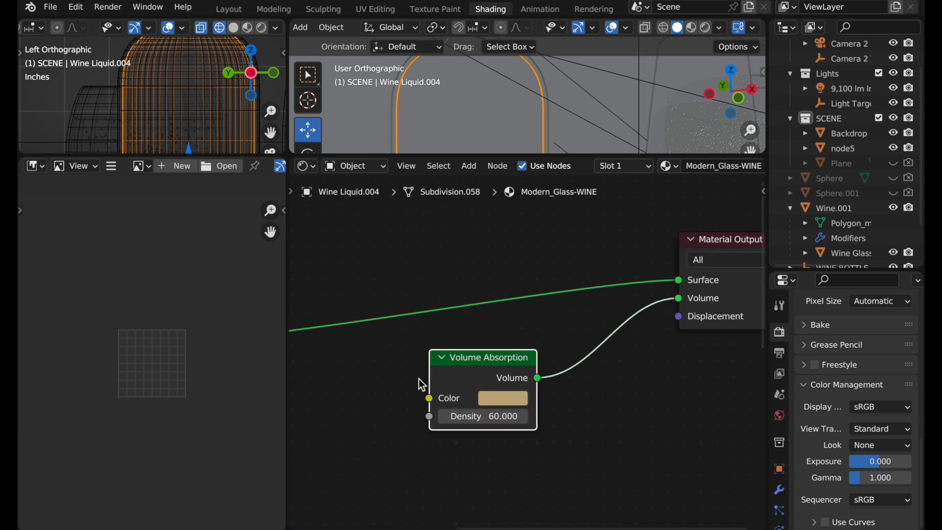
middle_click_drag(479, 354, 436, 352)
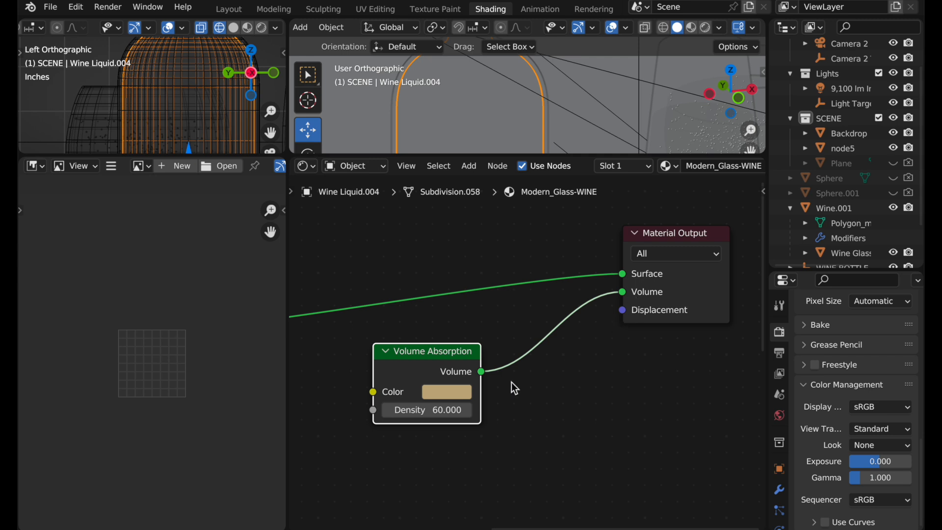
Enlarge the 3D viewport, select the champagne flute's outer glass, and display the viewport as see-through wireframe
left_click_drag(534, 159, 471, 399)
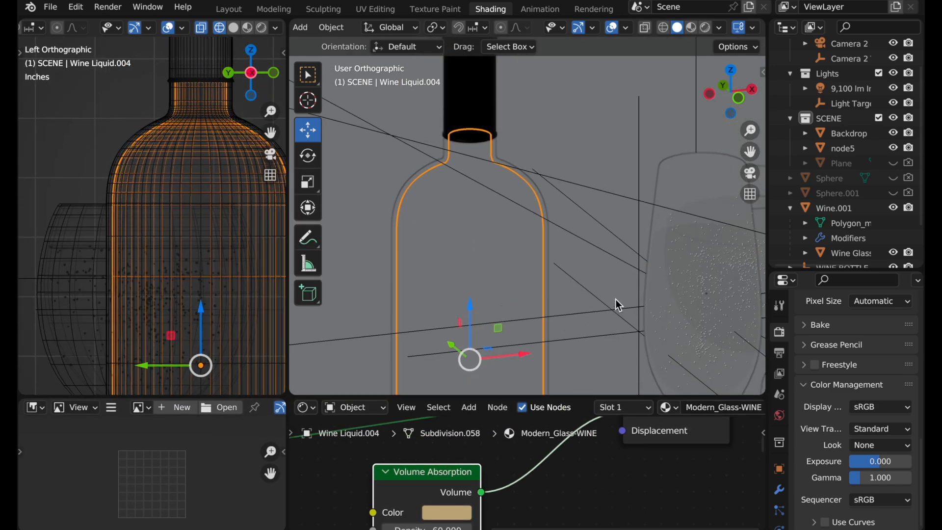
left_click(480, 229)
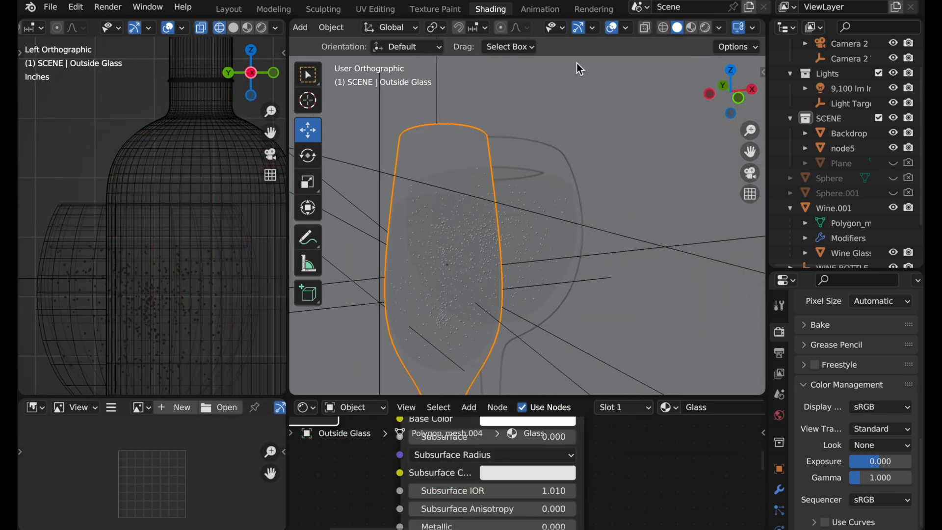
left_click(663, 28)
key("alt+z")
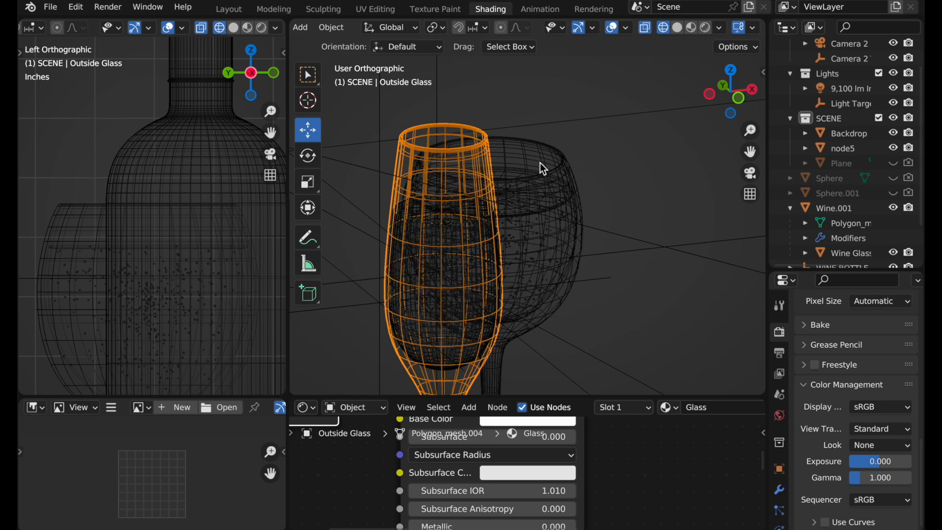
Select the 9,100 lm Industrial LED Wall Pack area light and examine its Blackbody, Emission and Light Output nodes
scroll(540, 162, "down", 6)
middle_click_drag(438, 250, 581, 285)
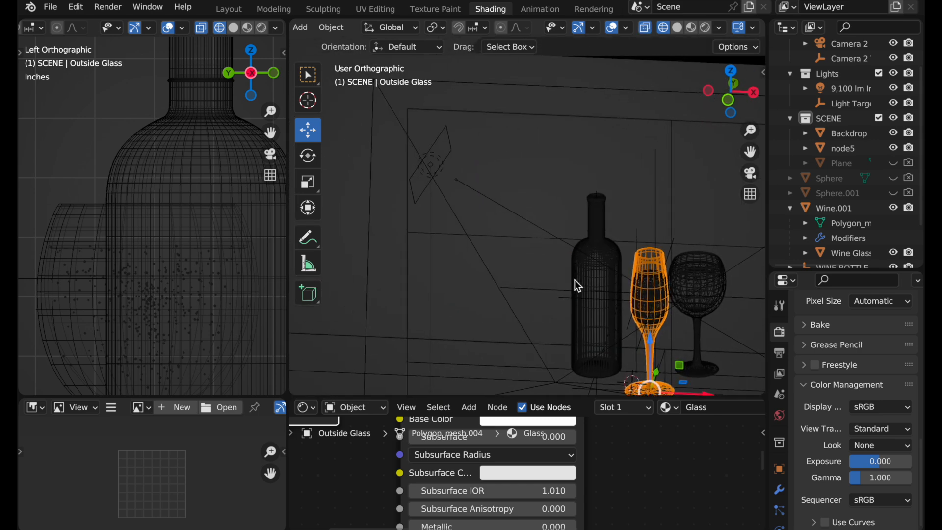
left_click(453, 152)
middle_click_drag(454, 154, 543, 228)
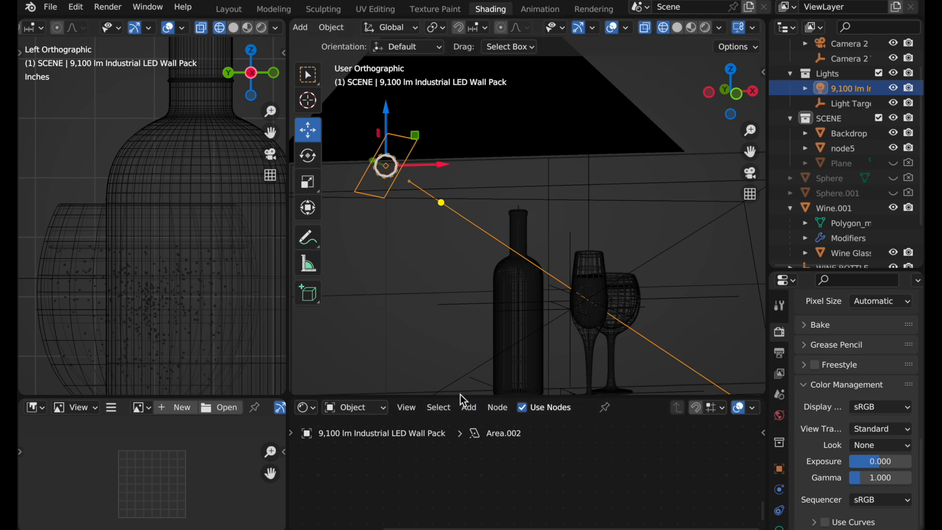
left_click_drag(462, 396, 470, 125)
middle_click_drag(469, 231, 548, 326)
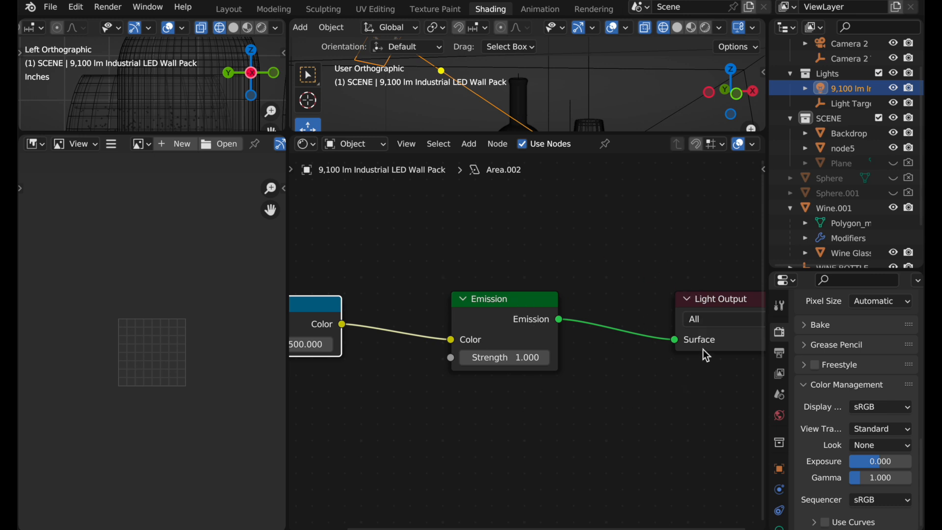
middle_click_drag(384, 237, 459, 235)
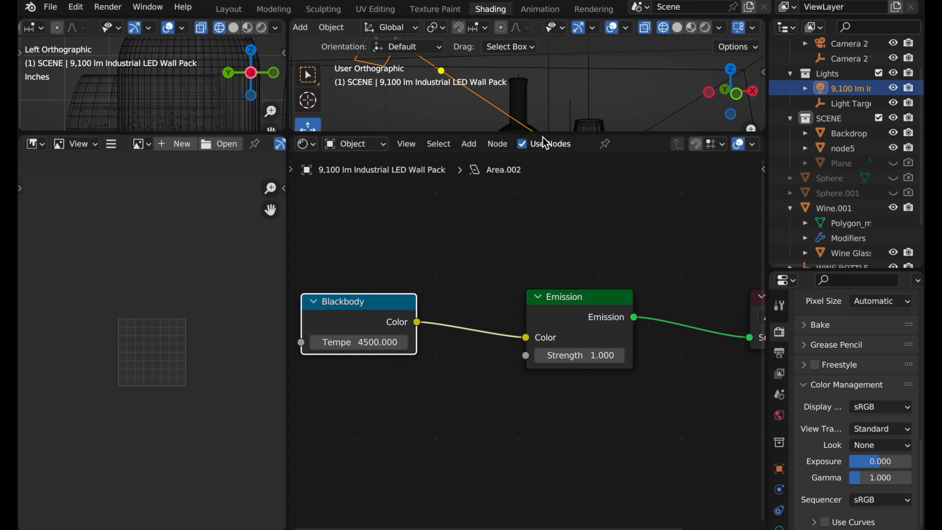
Enlarge the 3D viewport again and show the scene through the camera with rendered shading
left_click_drag(544, 133, 528, 391)
middle_click_drag(573, 273, 518, 222, "shift")
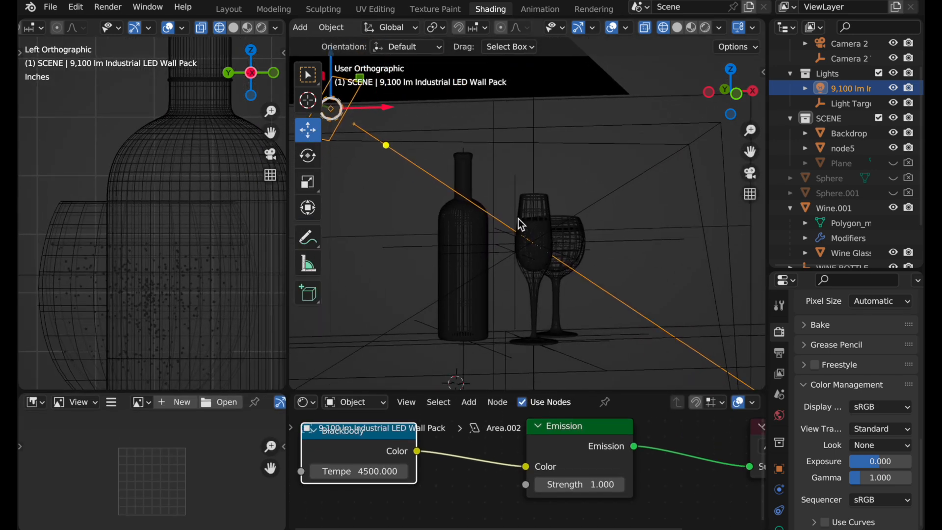
left_click(749, 172)
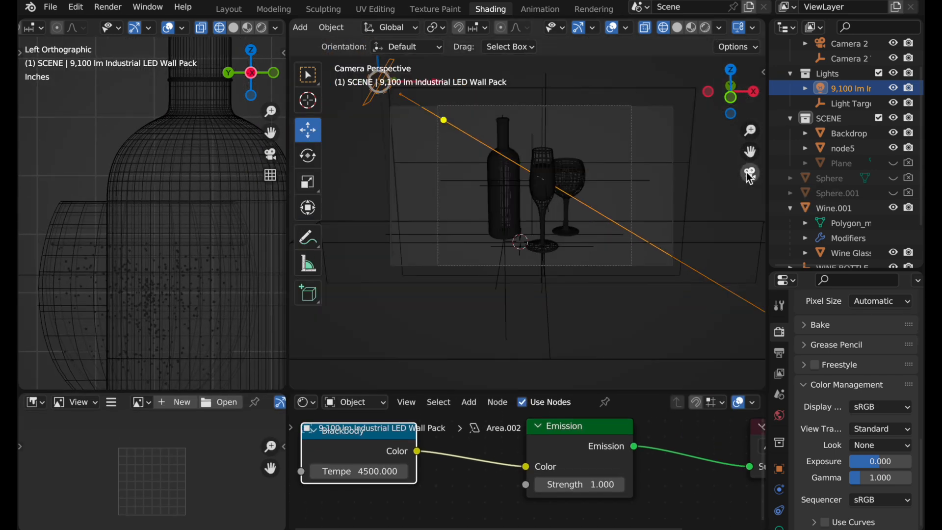
left_click(704, 28)
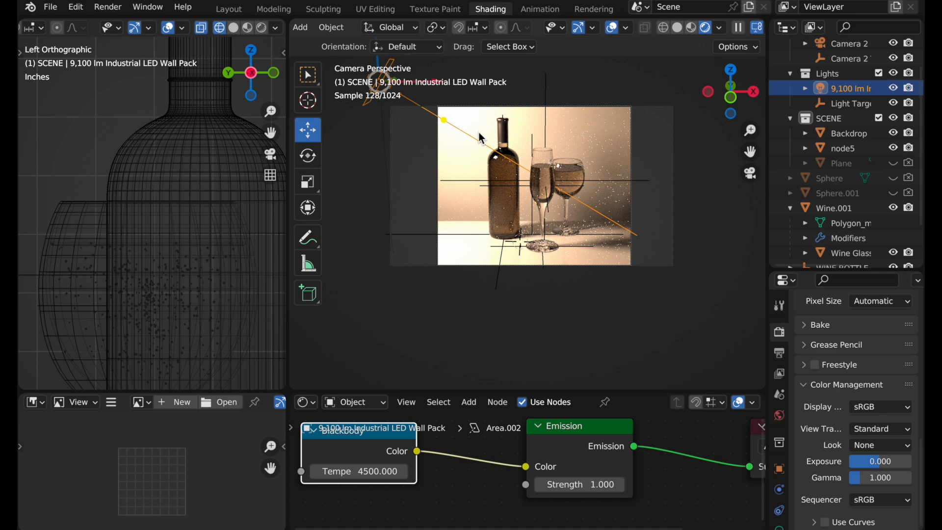
Disconnect the Blackbody color from the light's Emission node to compare the lighting, and reconnect it
left_click_drag(526, 469, 500, 465)
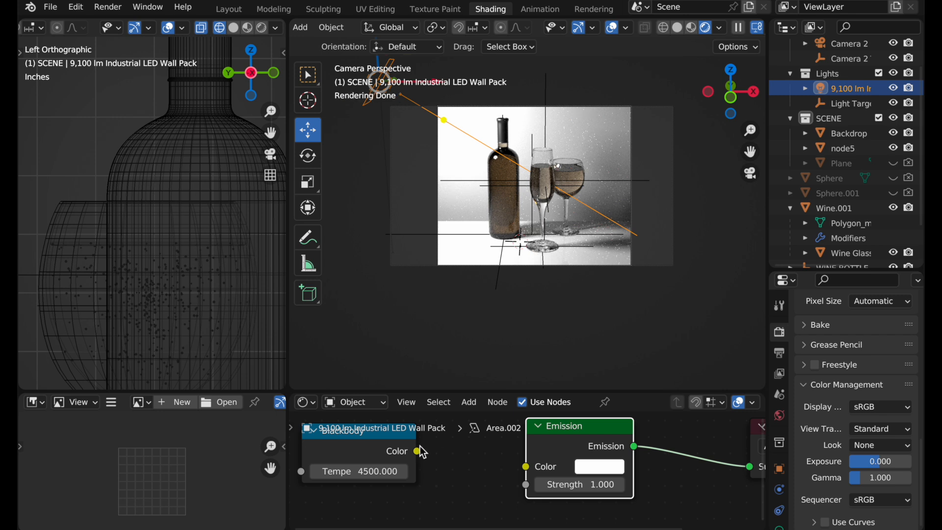
left_click_drag(417, 451, 522, 468)
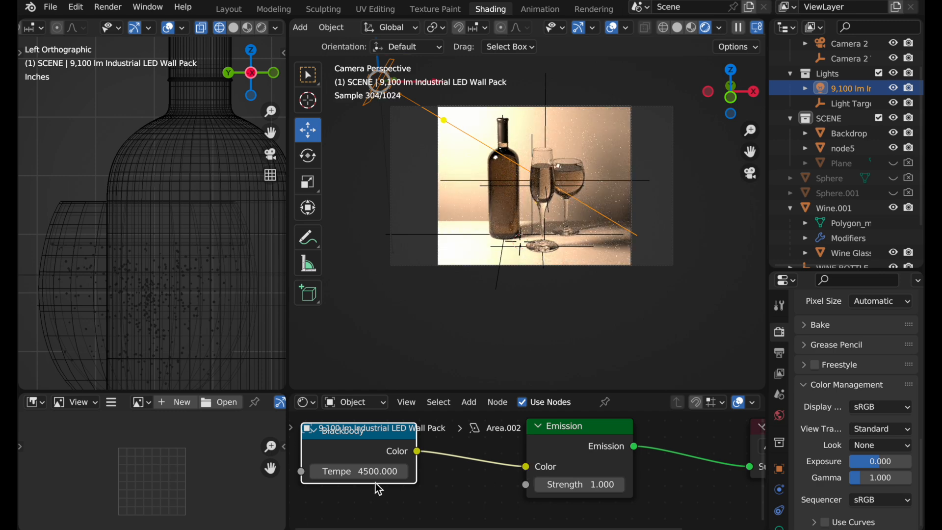
Examine the Emission strength and the area light's power, shape, size and shadow settings
scroll(384, 481, "right", 5)
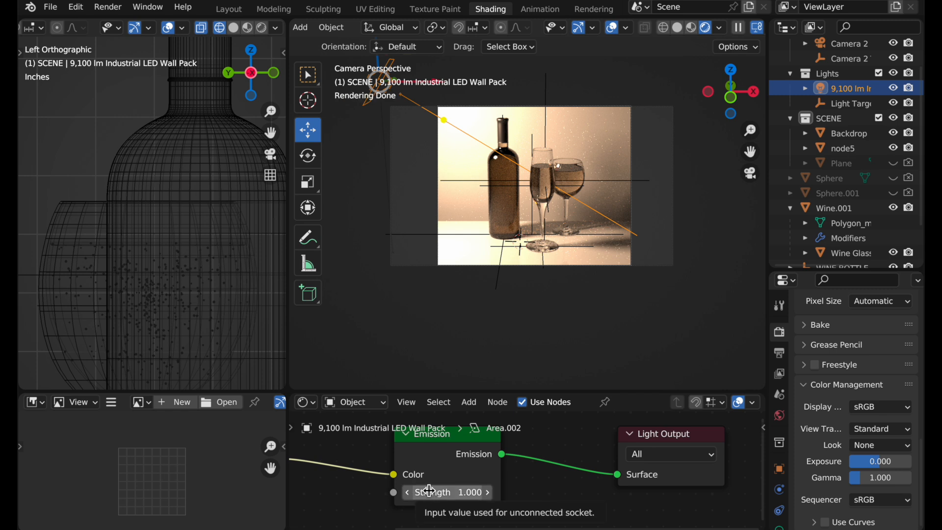
scroll(784, 495, "down", 2)
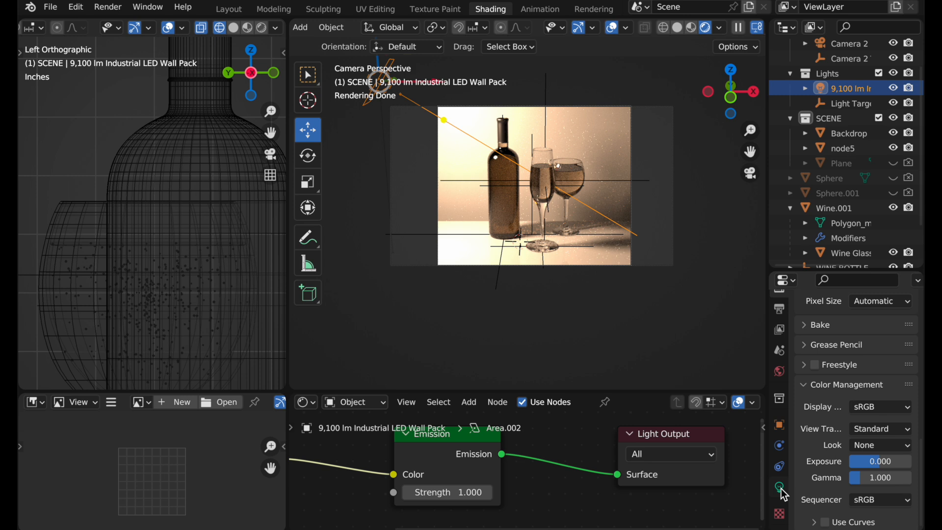
left_click(781, 487)
scroll(845, 449, "up", 8)
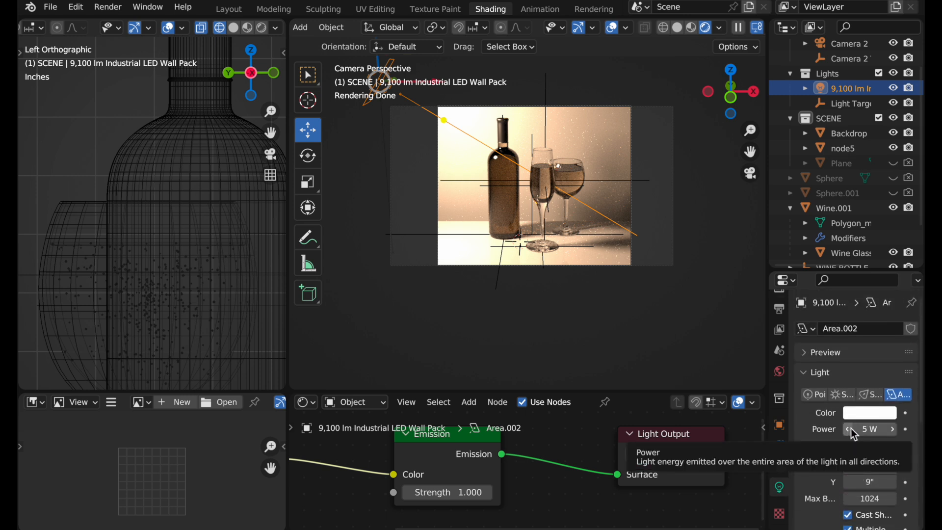
scroll(851, 430, "down", 4)
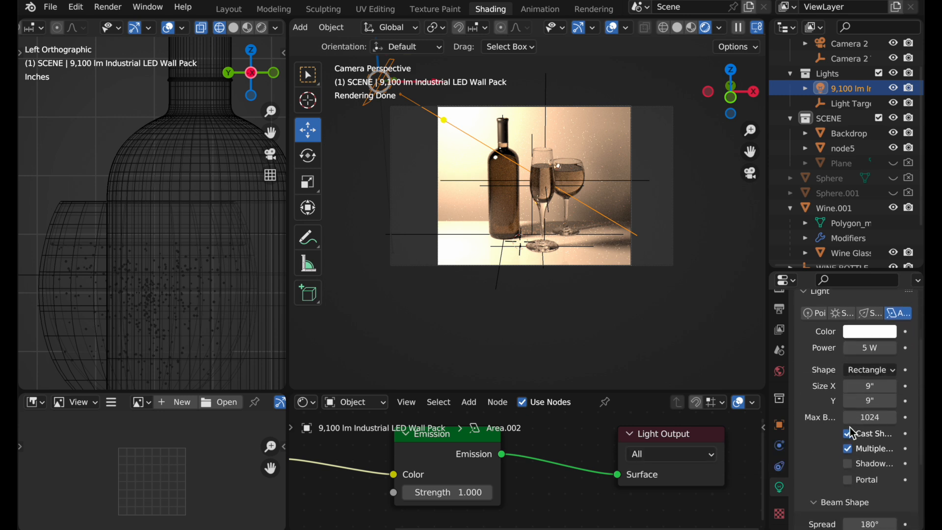
scroll(853, 434, "down", 3)
scroll(854, 433, "up", 3)
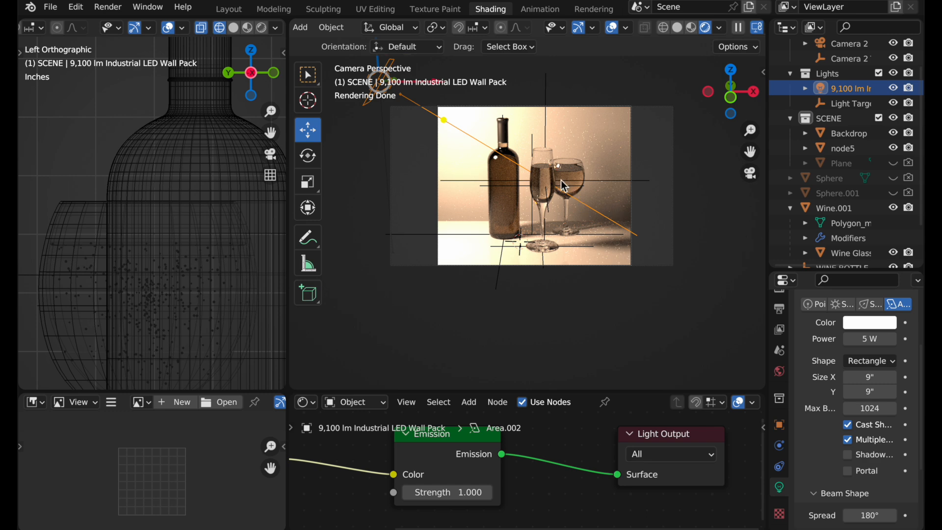
Inspect the rendered bottle and glasses up close and review the light's beam shape and node settings
scroll(588, 209, "up", 3)
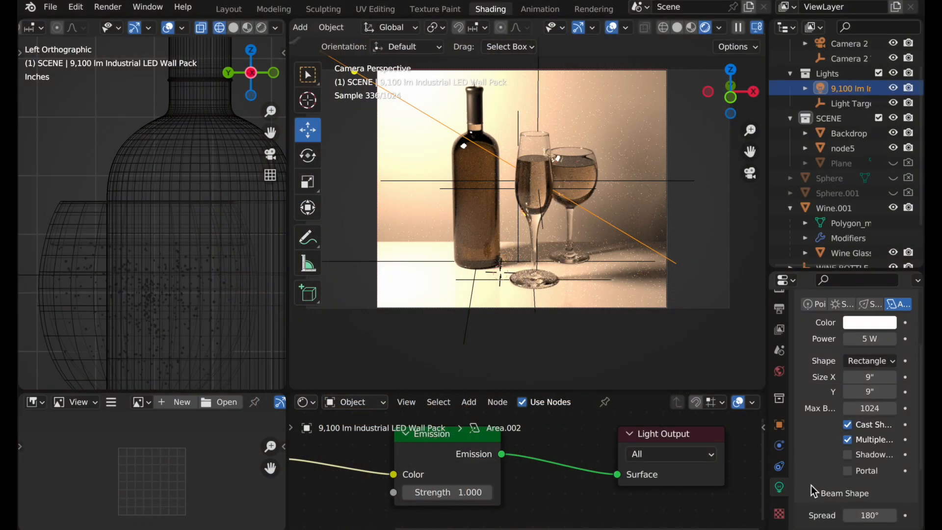
scroll(811, 485, "down", 5)
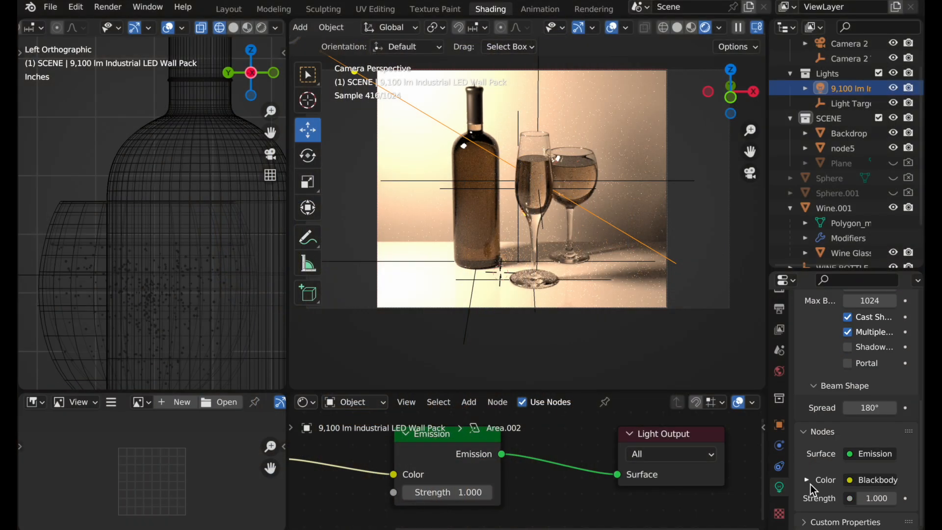
scroll(785, 332, "up", 1)
scroll(783, 333, "up", 1)
Examine the render Color Management settings and widen the properties area to show their full labels
left_click(782, 334)
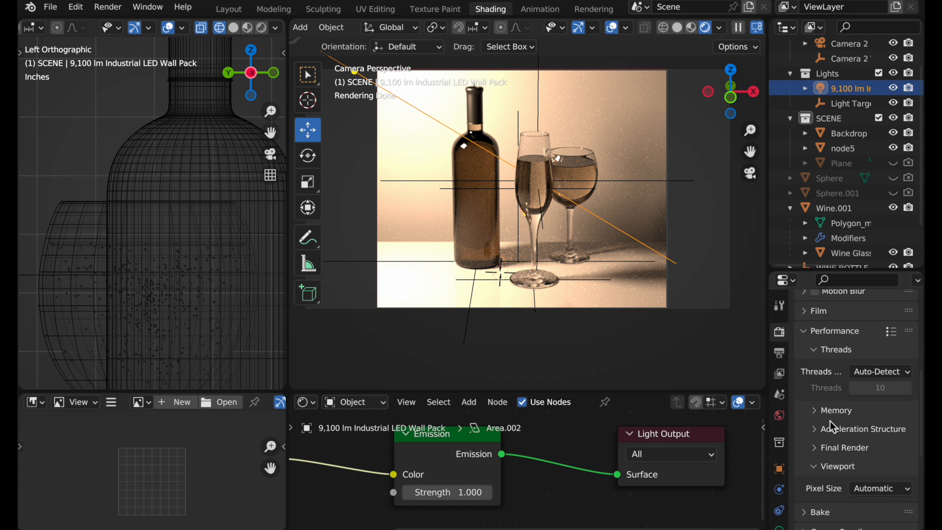
scroll(829, 421, "down", 8)
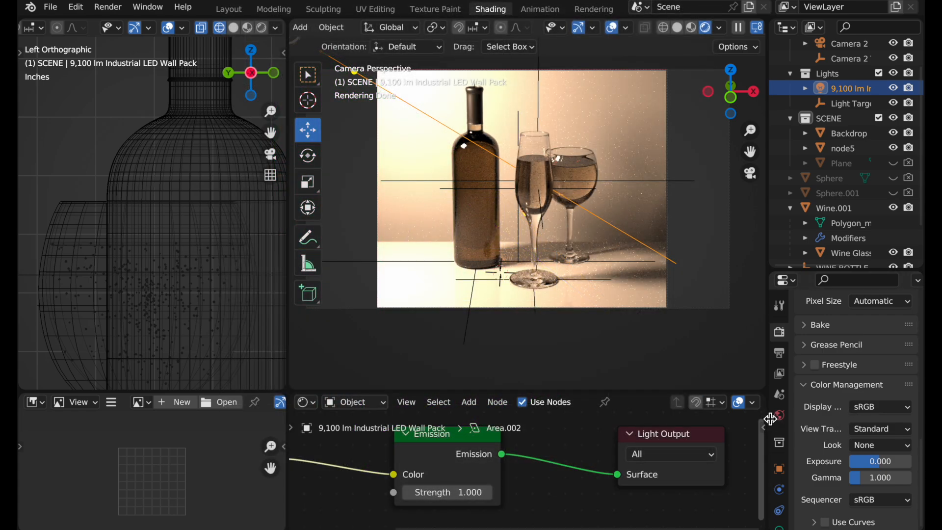
left_click_drag(767, 418, 720, 418)
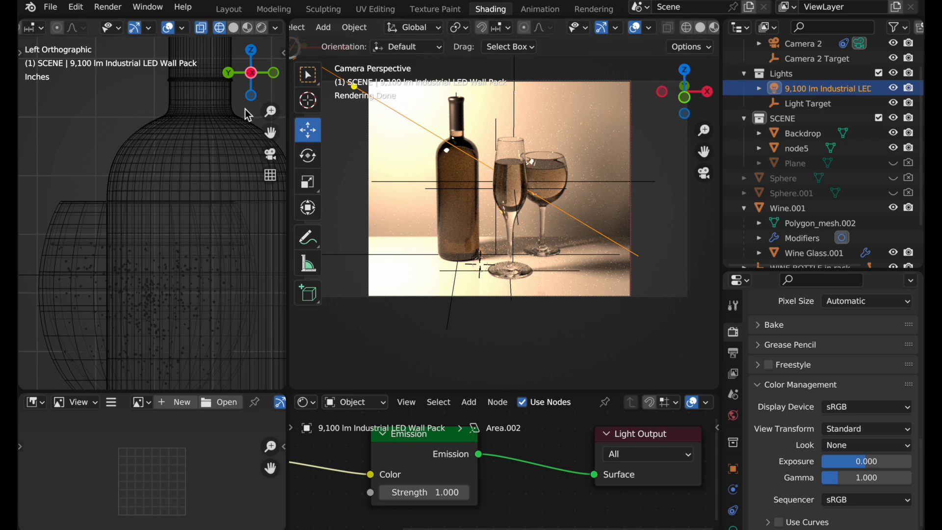
Switch the wireframe view to the top and frame the area light, bottle and glasses
left_click(250, 50)
scroll(176, 175, "down", 5)
middle_click_drag(176, 176, 137, 278, "shift")
scroll(137, 272, "down", 5)
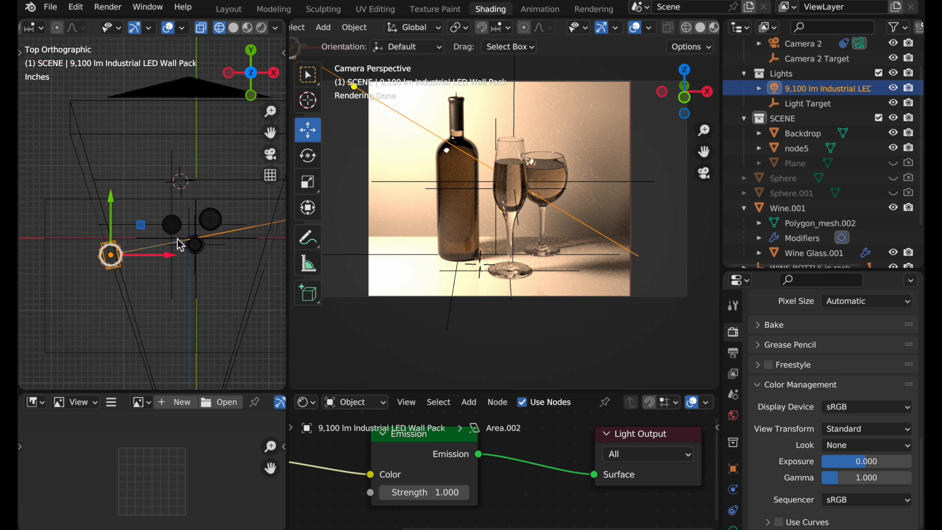
scroll(176, 242, "up", 3)
middle_click_drag(198, 202, 175, 217, "shift")
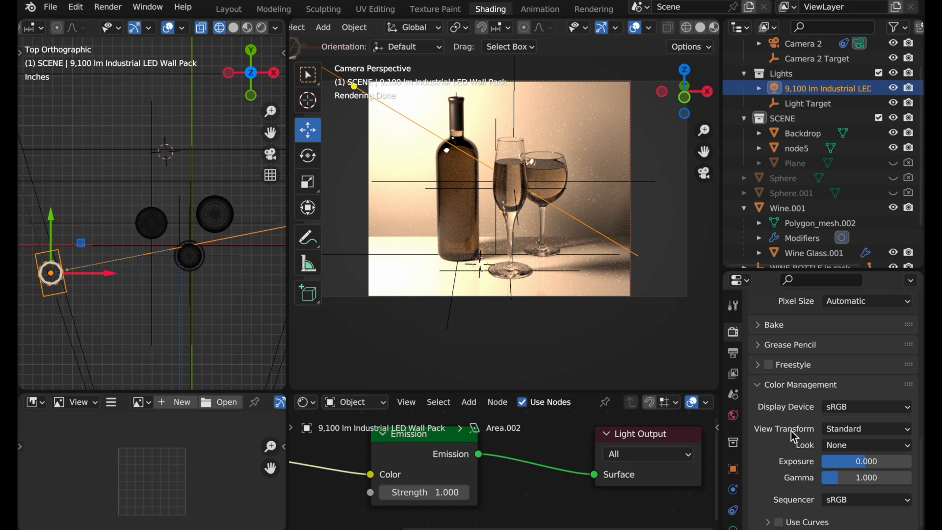
Set the View Transform to Filmic to compare the render, and return it to Standard
left_click(853, 434)
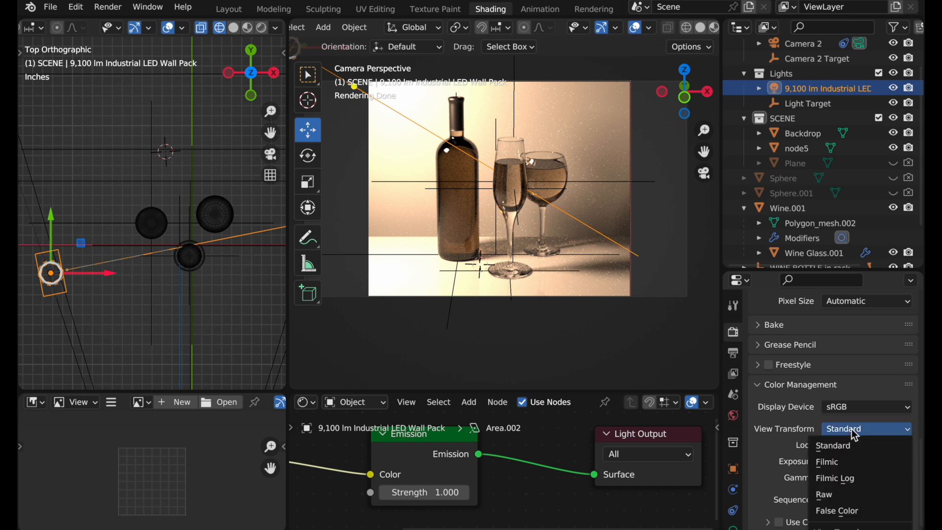
left_click(852, 463)
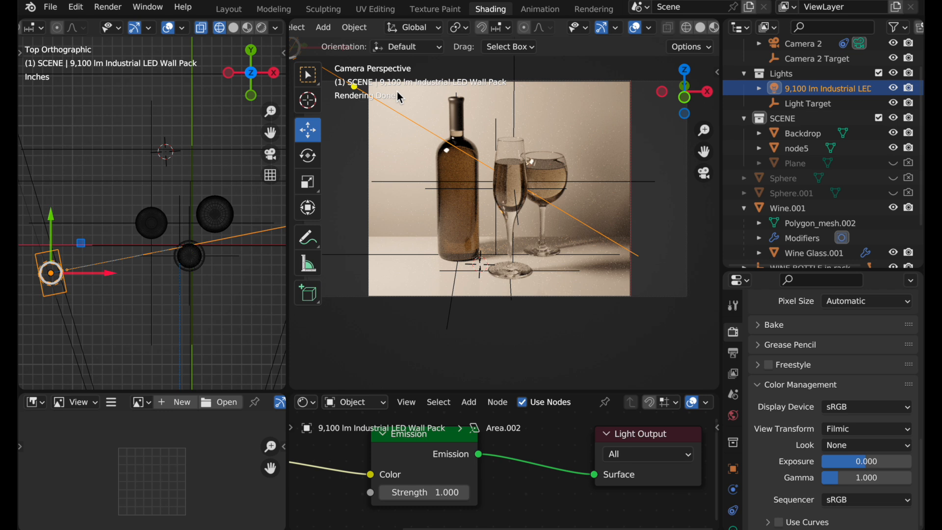
left_click(848, 429)
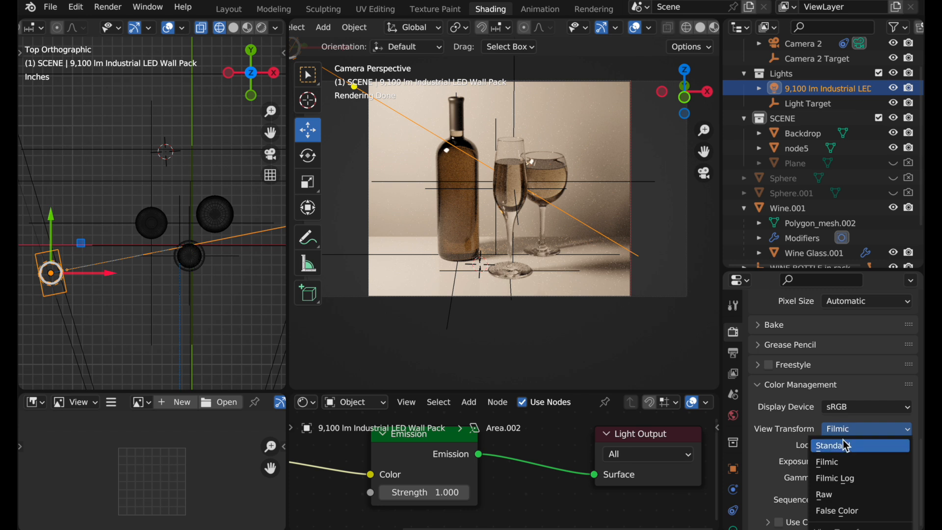
left_click(843, 443)
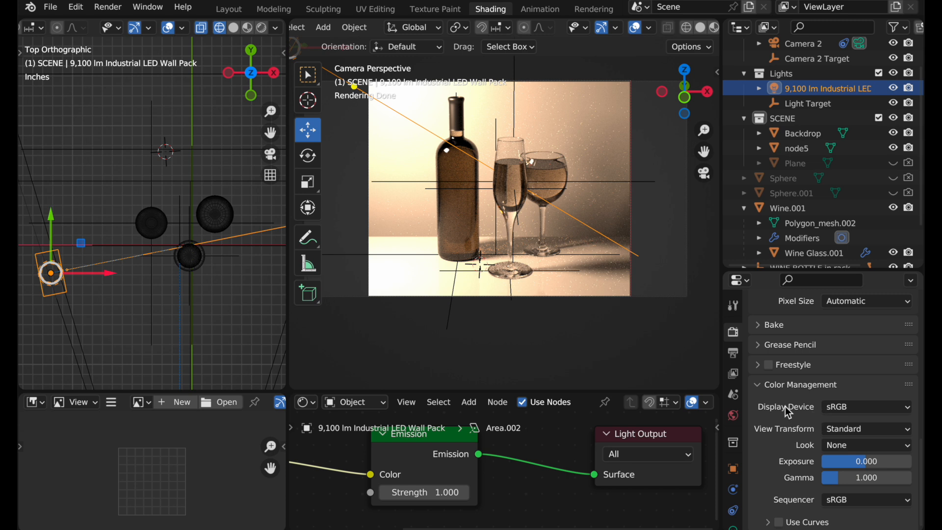
Set the Display Device to None to compare the render, and return it to sRGB
left_click(844, 411)
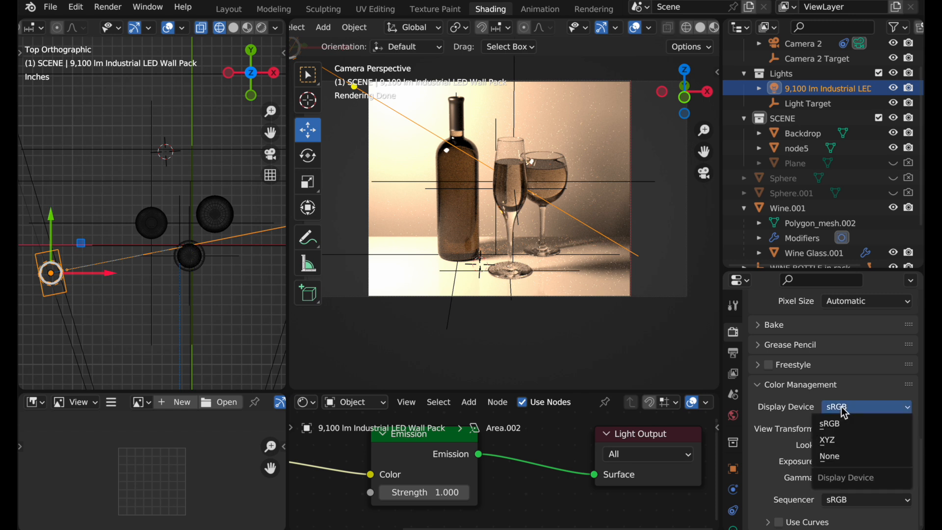
left_click(840, 457)
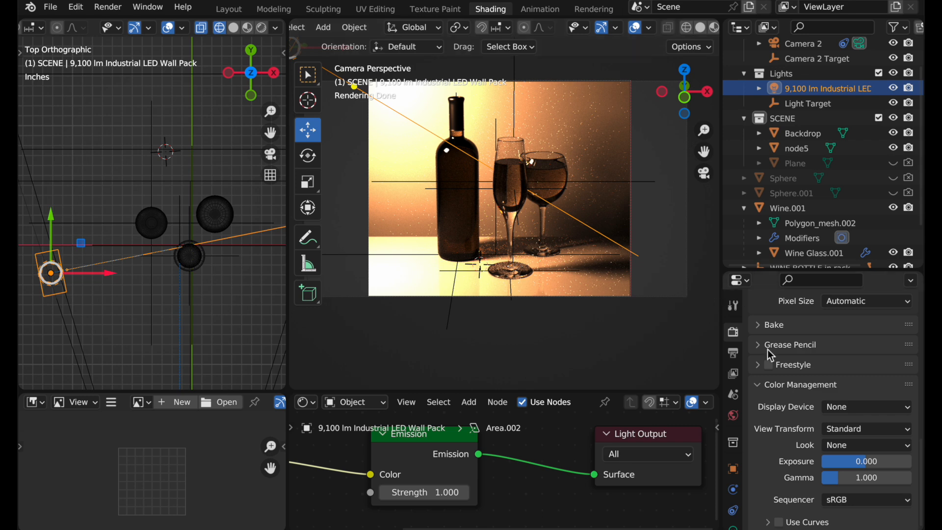
left_click(849, 404)
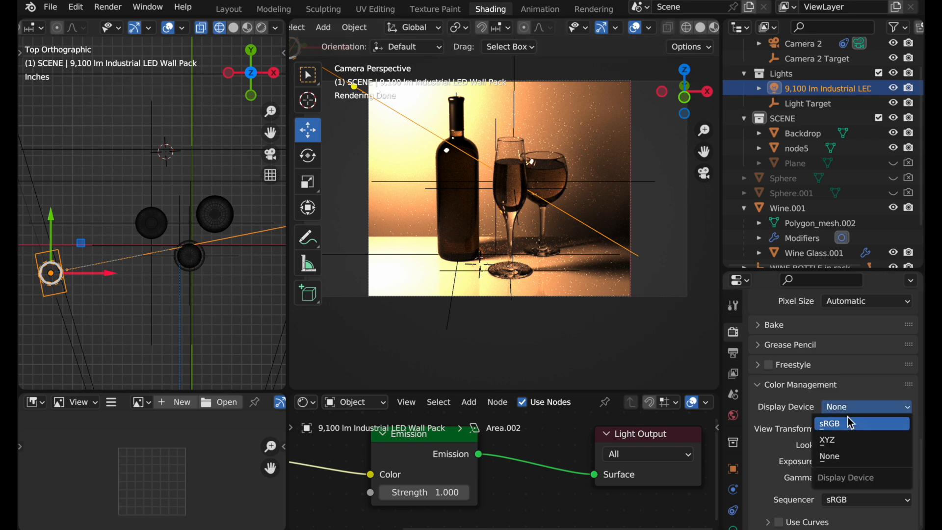
left_click(846, 418)
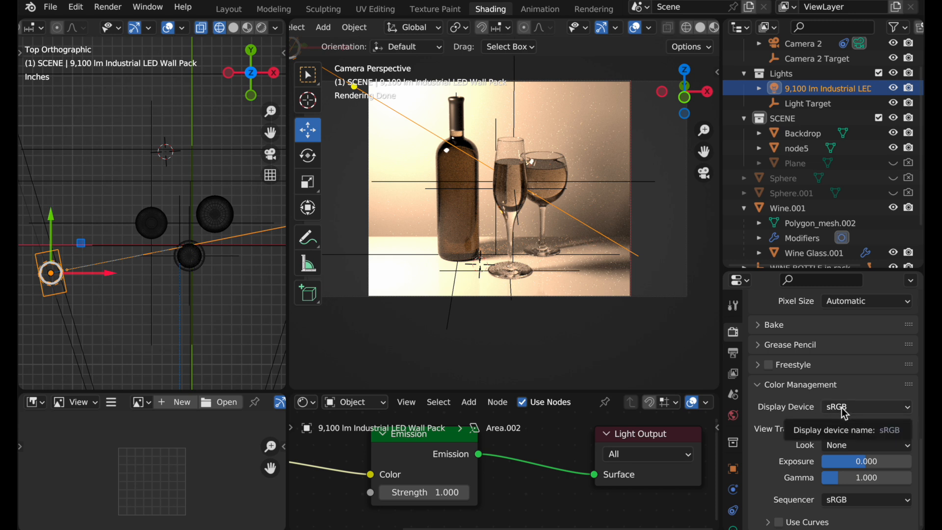
Alternate the View Transform between Filmic and Standard to compare the highlights, ending on Filmic
left_click(840, 429)
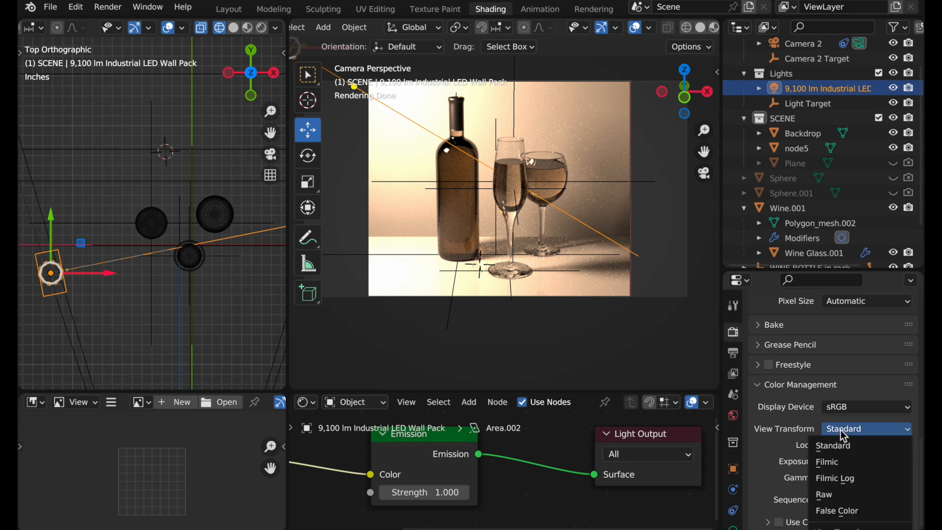
left_click(836, 463)
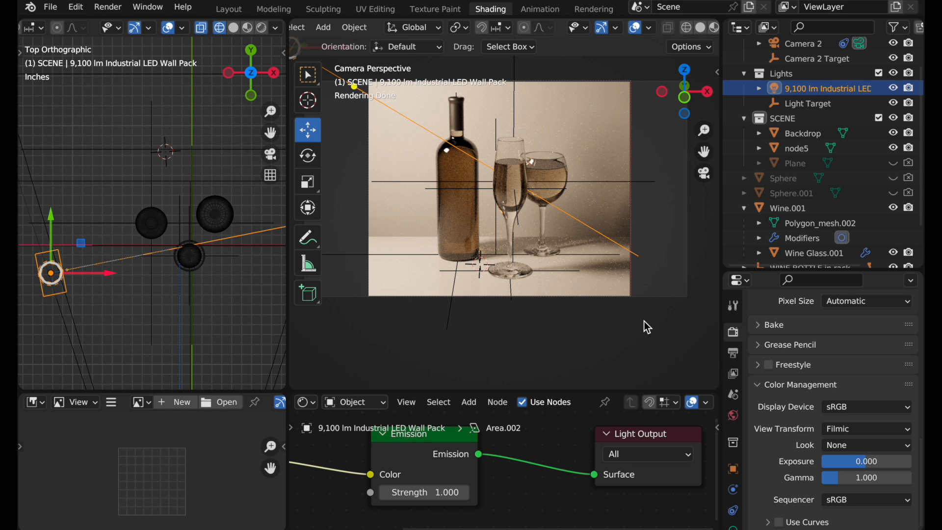
left_click(838, 434)
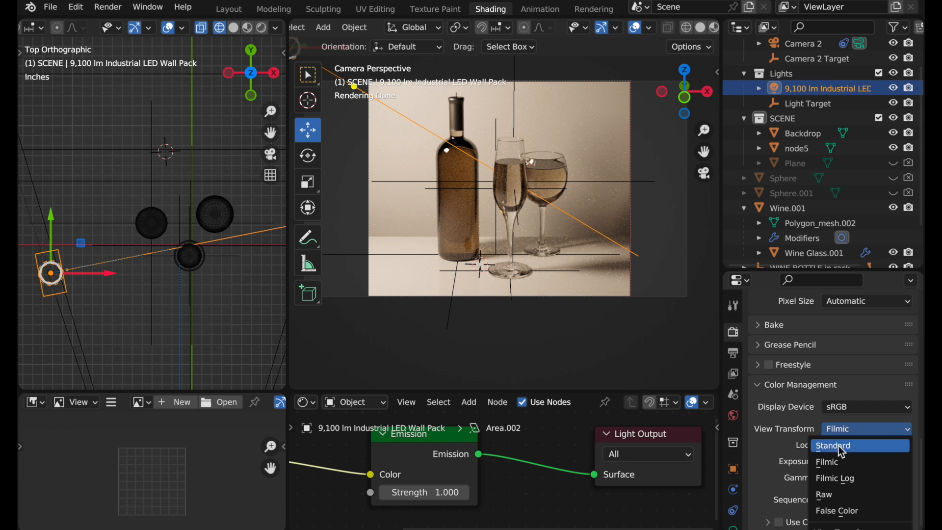
left_click(837, 446)
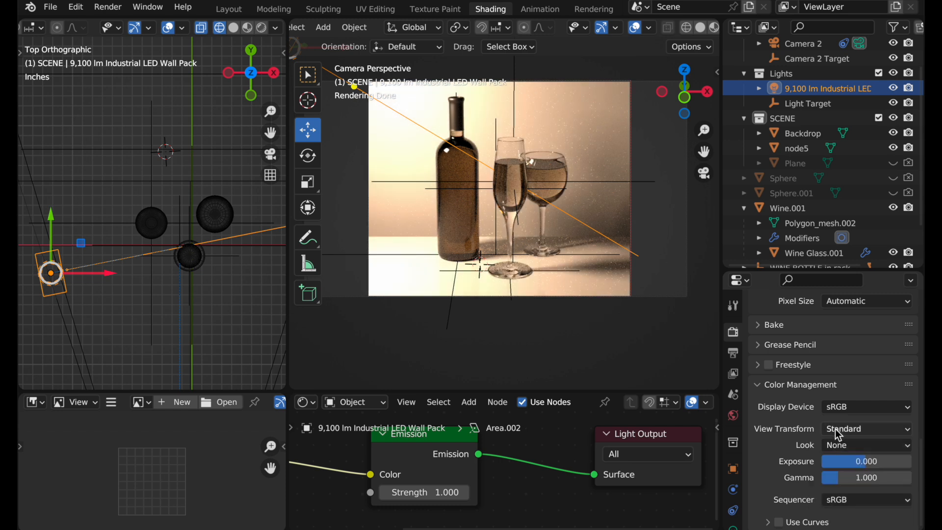
left_click(839, 433)
left_click(836, 461)
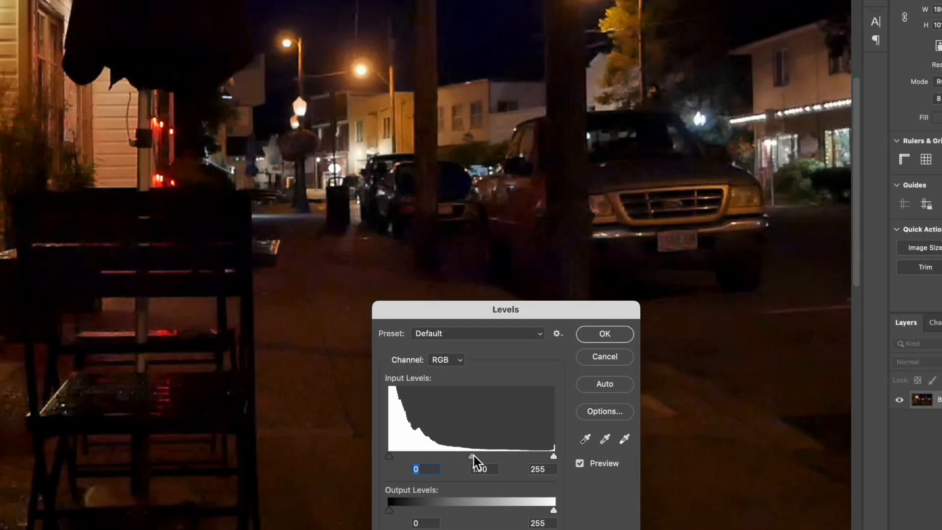
In Photoshop, brighten the midtones of the night street photo by shifting the Levels midtone input toward the shadows
left_click_drag(473, 455, 399, 457)
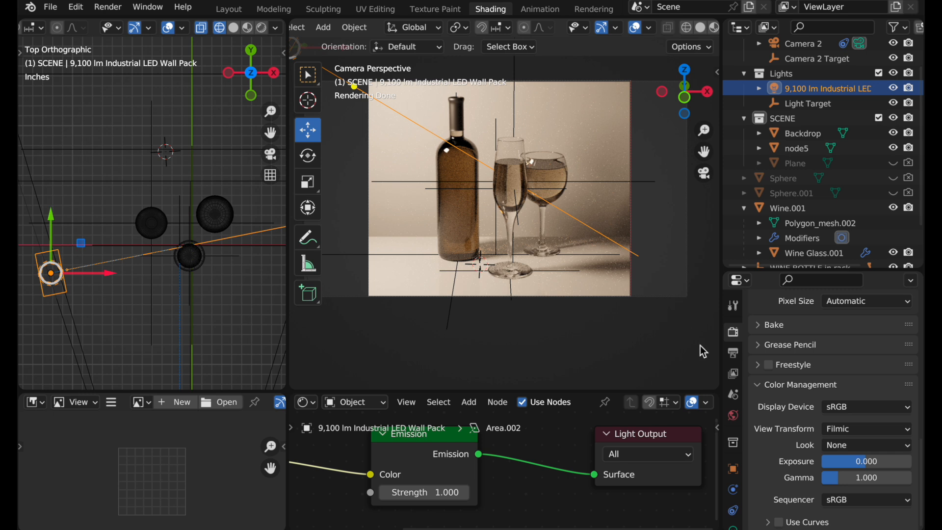
In Blender, try the Standard View Transform on the bottle render once more and restore Filmic
left_click(839, 431)
left_click(842, 458)
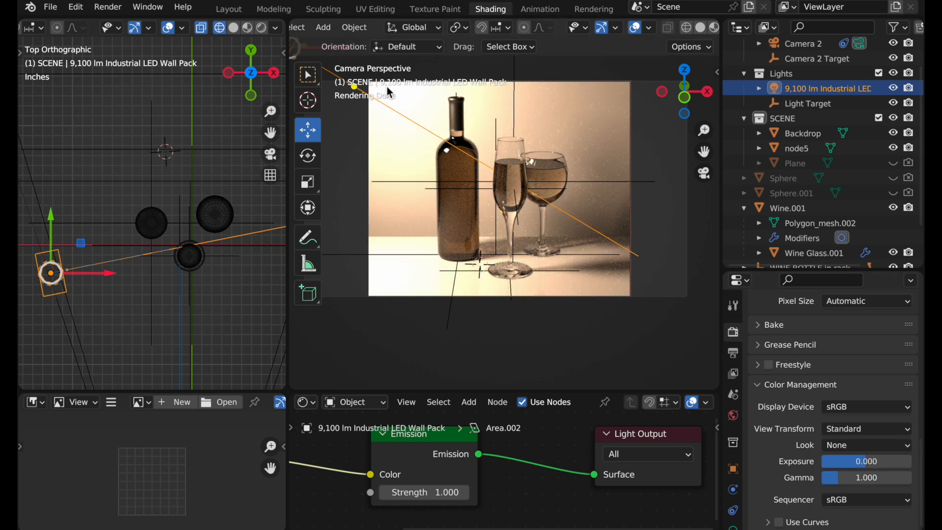
left_click(883, 428)
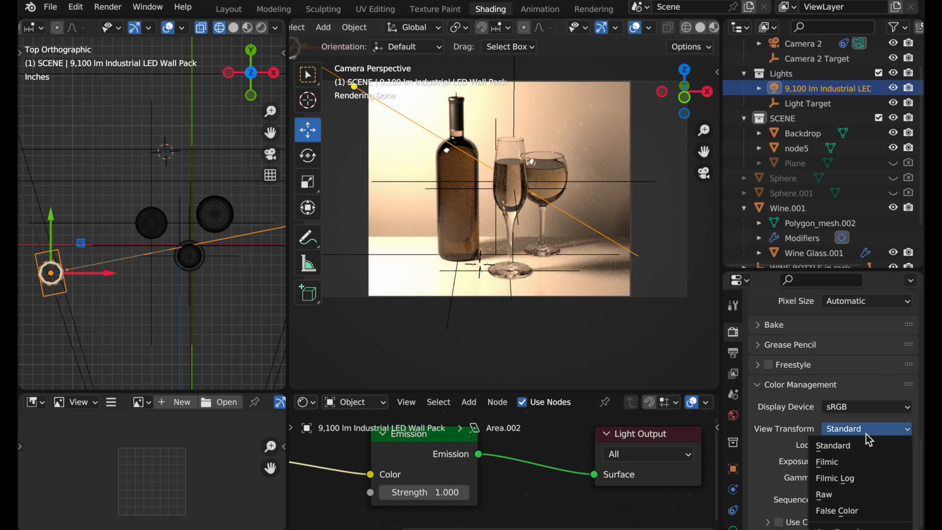
left_click(863, 461)
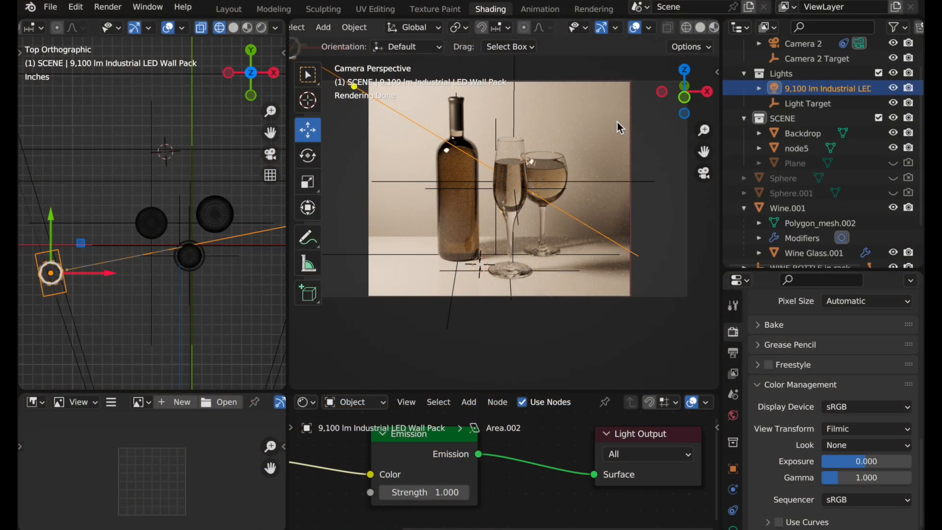
Open the Compositing workspace and turn on the Backdrop for the compositing node tree
scroll(541, 9, "down", 5)
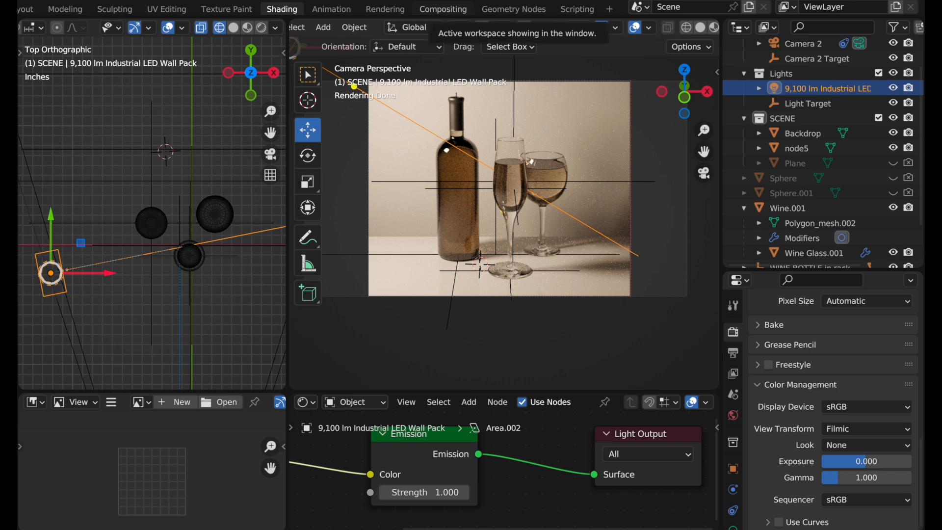
left_click(444, 9)
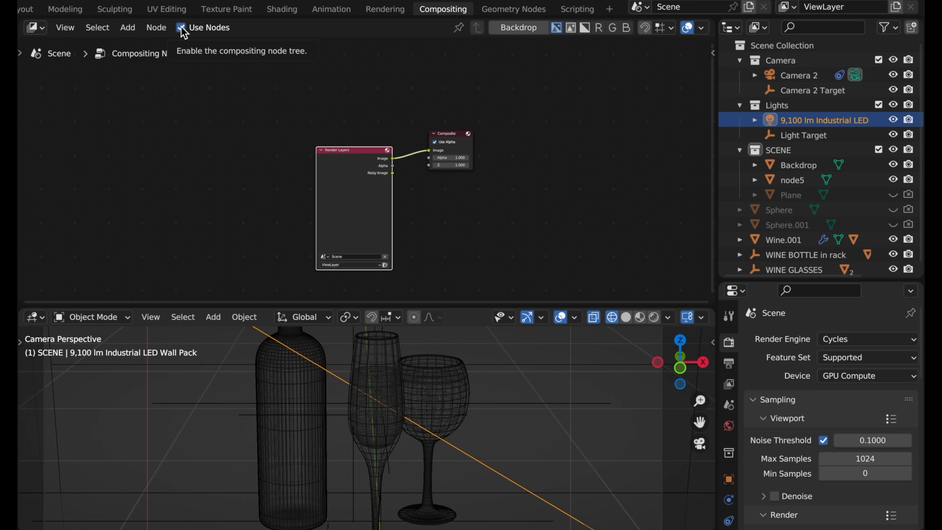
scroll(402, 161, "up", 2)
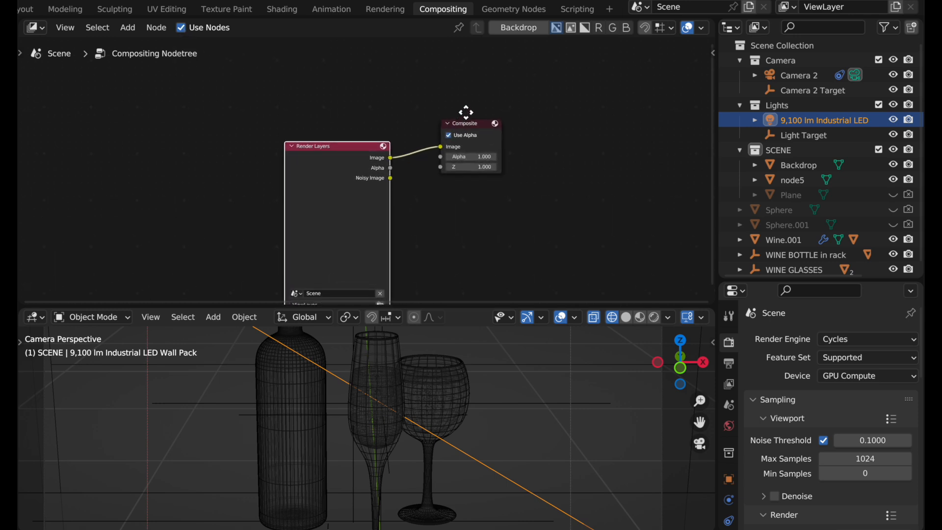
middle_click_drag(485, 105, 434, 142)
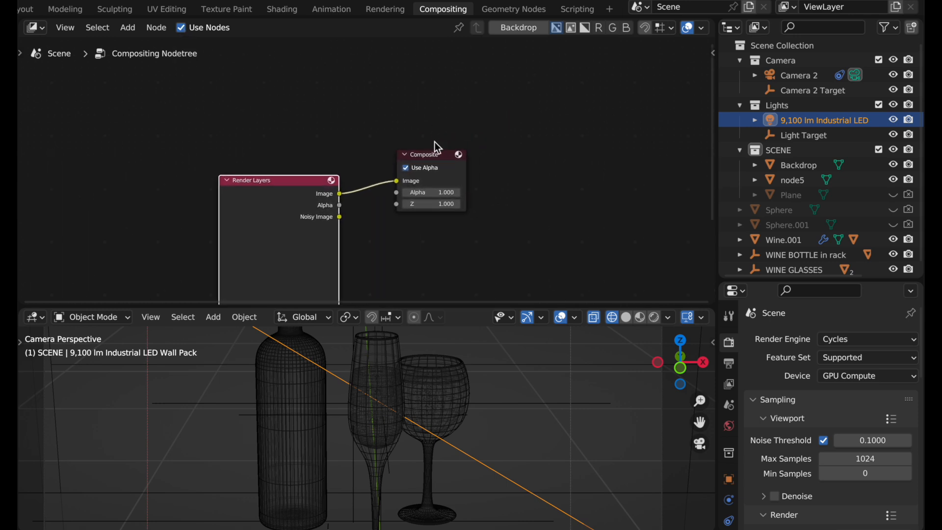
left_click(527, 28)
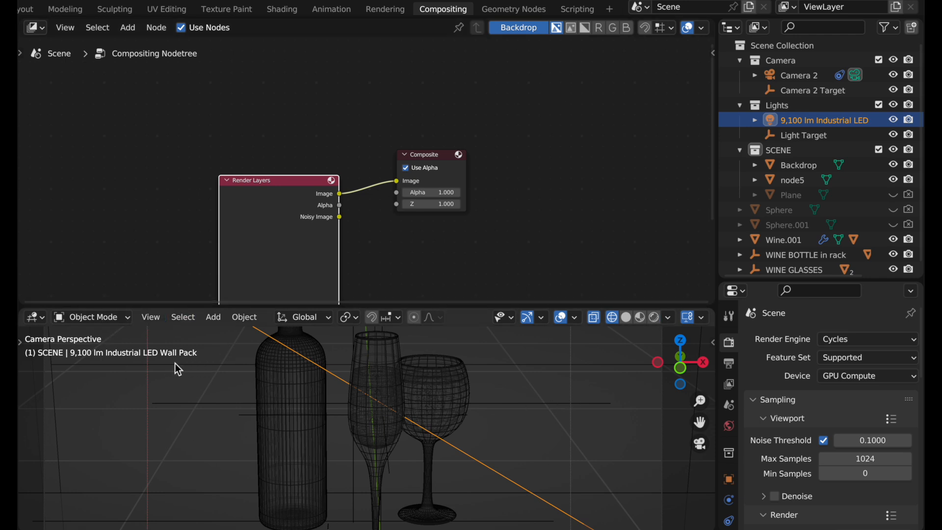
Show the camera view in rendered shading below the compositor and bring the render Color Management settings into view
left_click(35, 317)
scroll(488, 373, "down", 5)
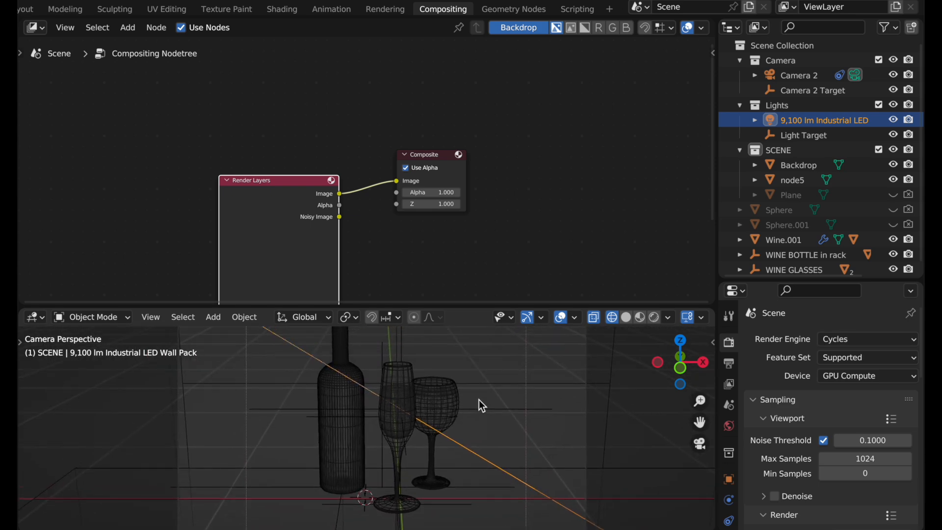
left_click(654, 316)
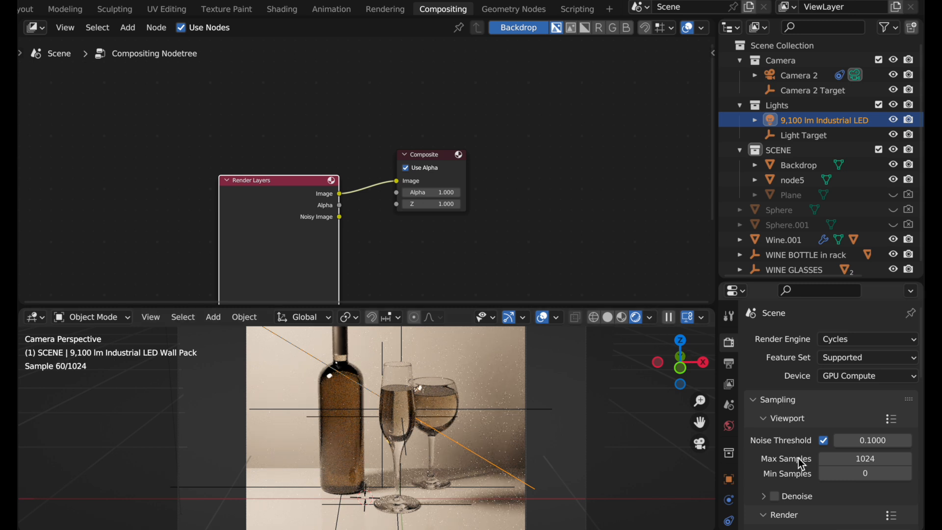
scroll(798, 458, "down", 10)
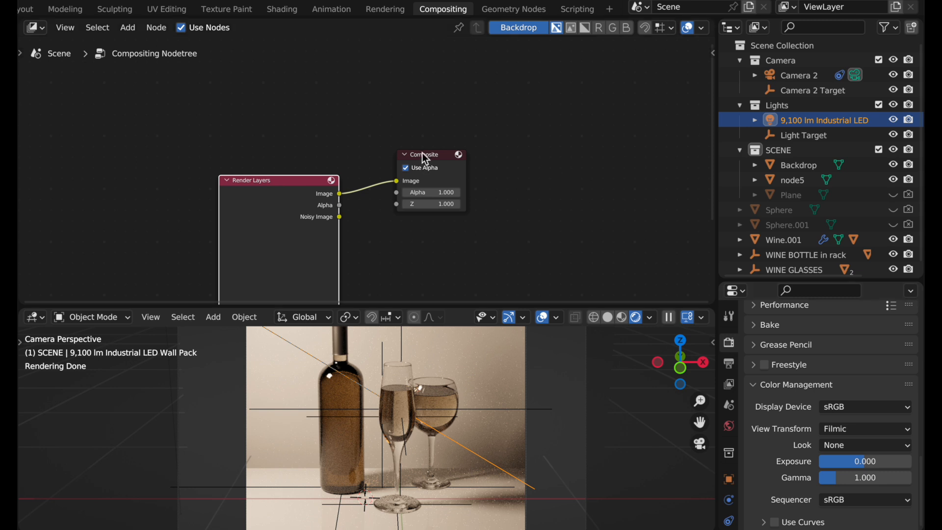
Spread the Render Layers and Composite nodes apart and insert a Color Balance node on the Image link between them
left_click_drag(425, 155, 611, 134)
left_click_drag(294, 183, 166, 188)
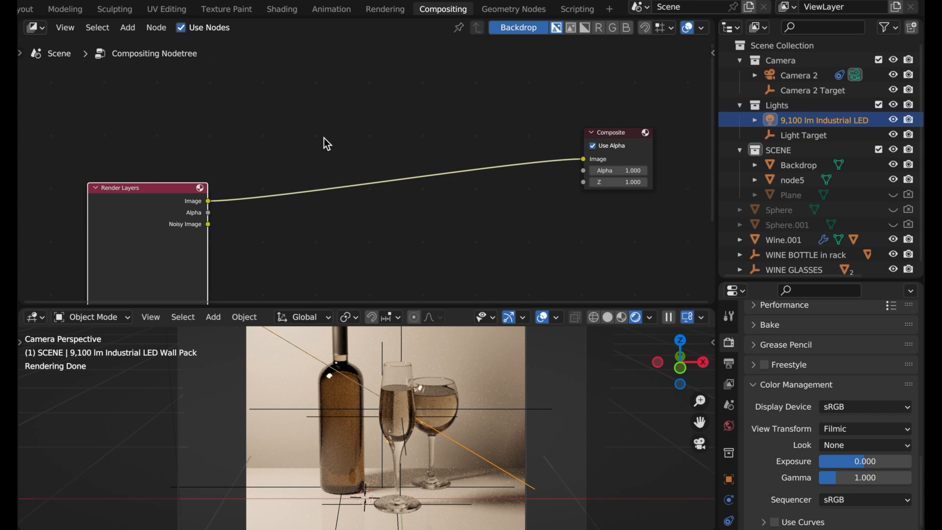
key("shift+a")
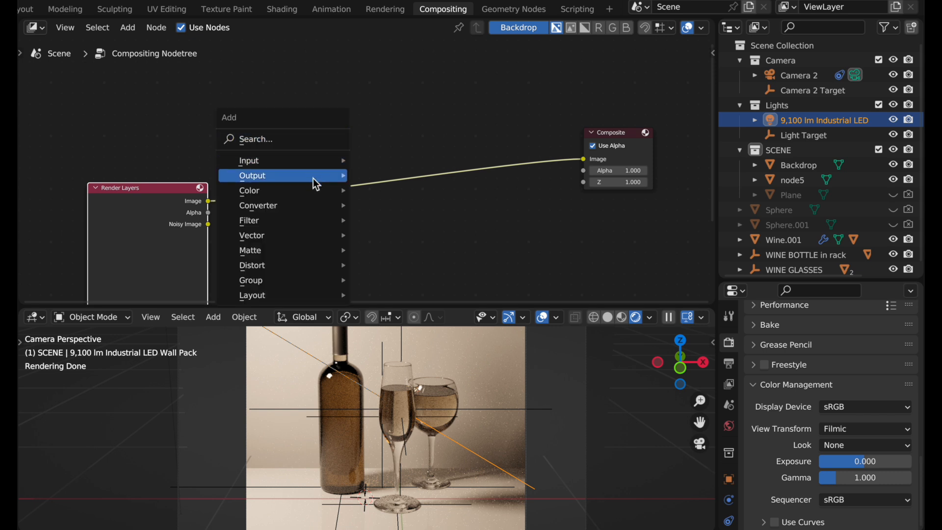
mouse_move(310, 191)
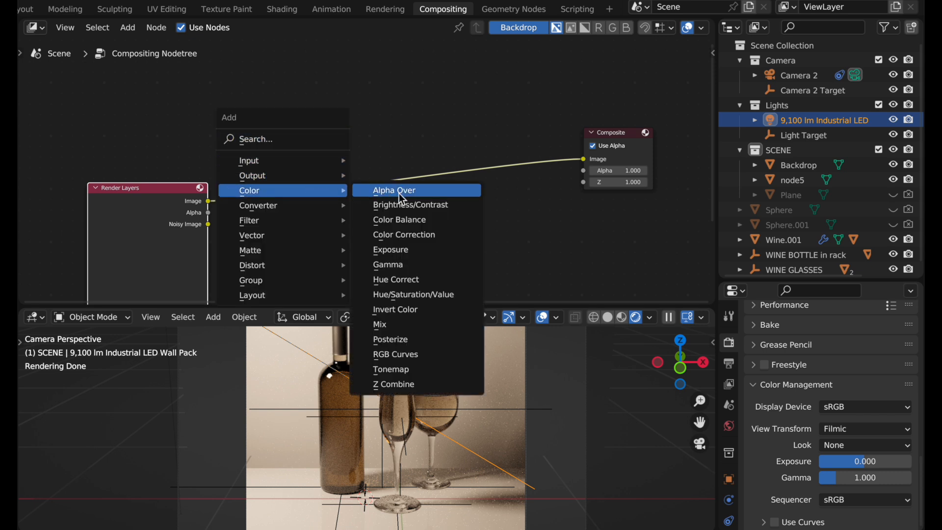
left_click(413, 226)
left_click(307, 141)
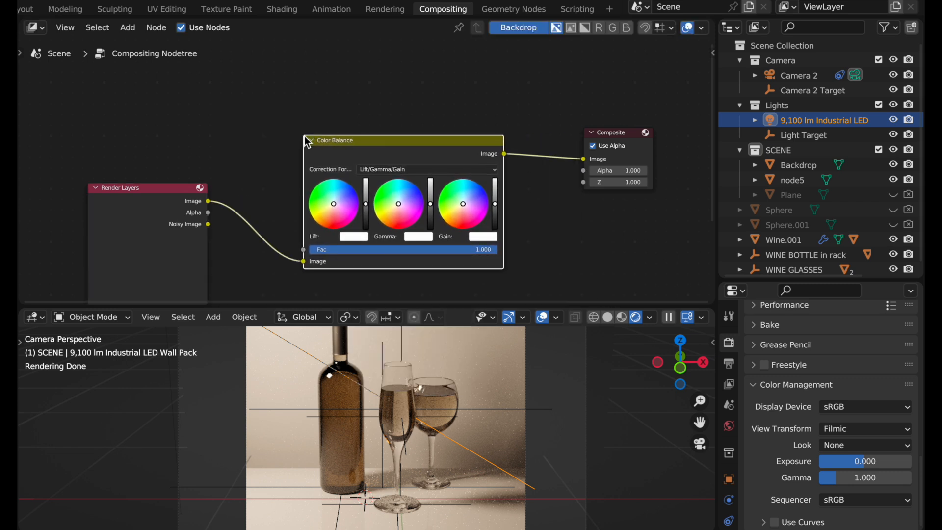
Set the Color Balance node's correction formula to Offset/Power/Slope (ASC-CDL)
scroll(466, 207, "up", 2)
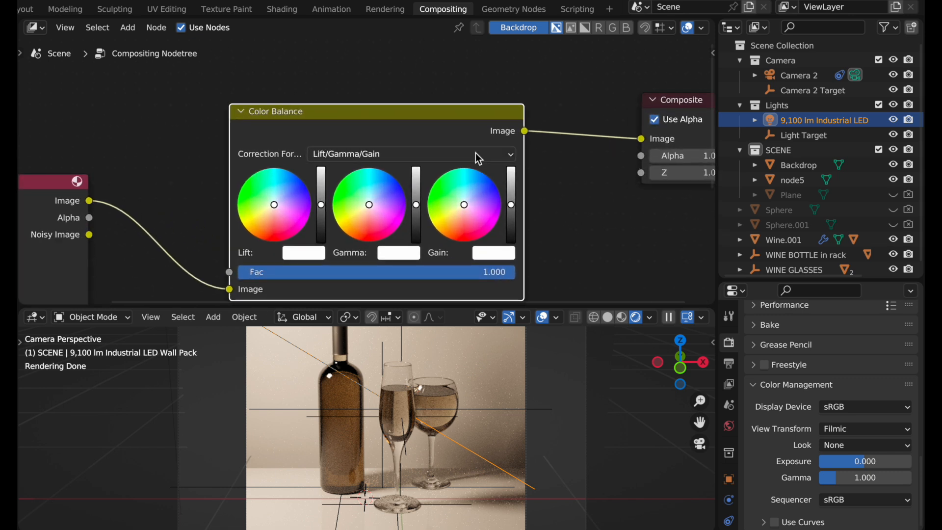
left_click(475, 153)
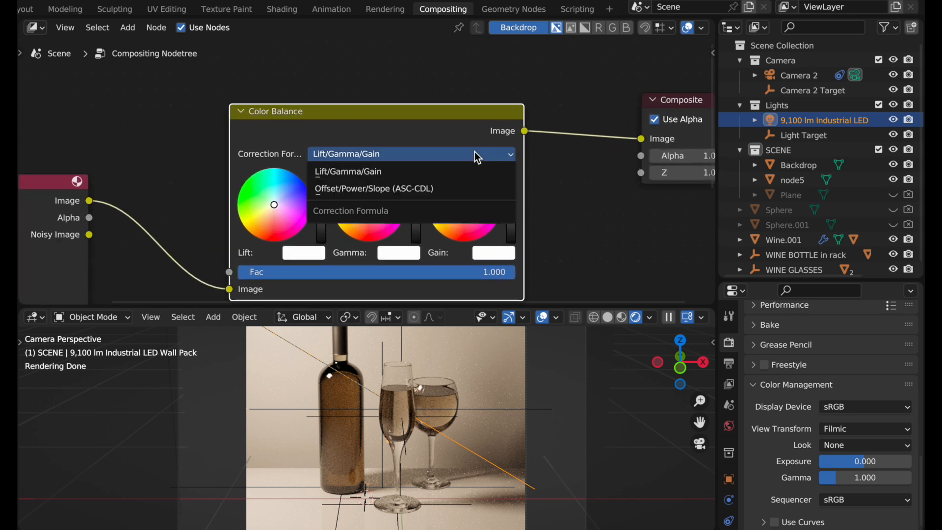
left_click(467, 189)
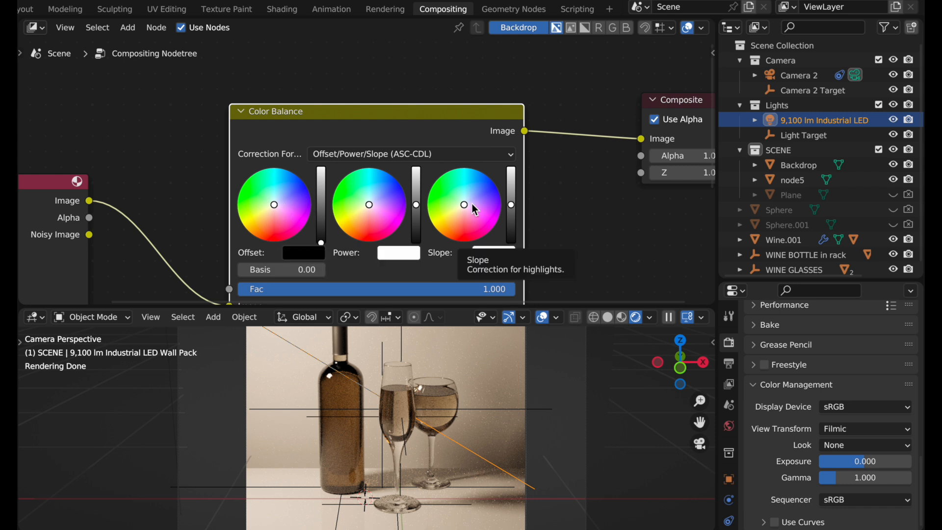
left_click(377, 151)
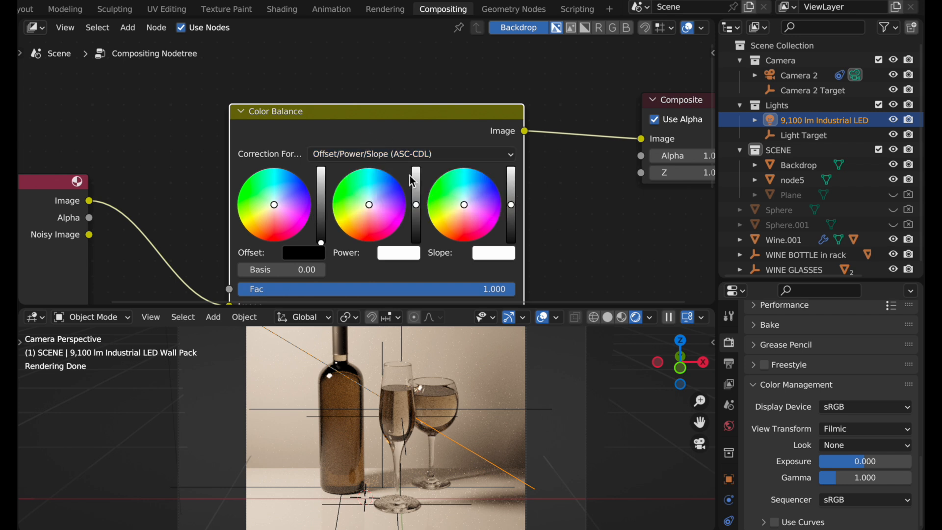
Raise the Color Balance node's Power brightness for the midtones and set the viewport's compositor preview to Always
left_click(375, 155)
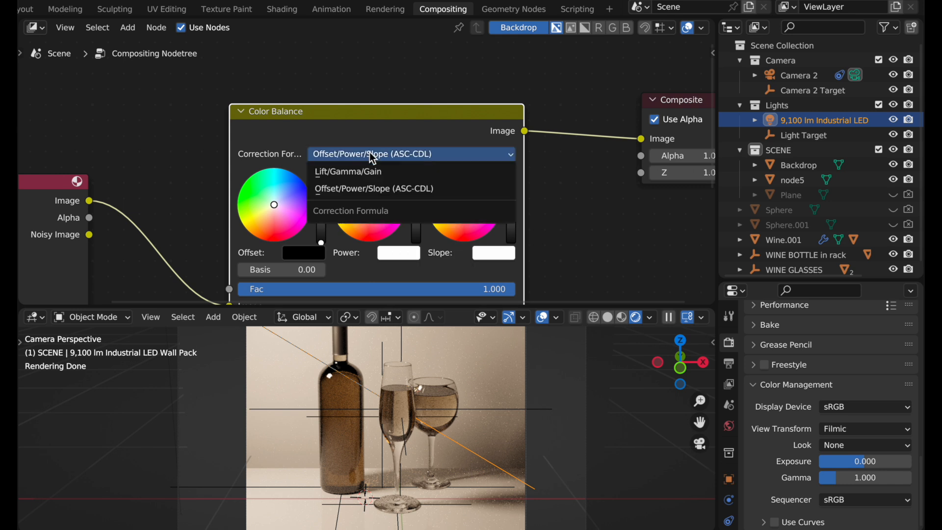
left_click(370, 190)
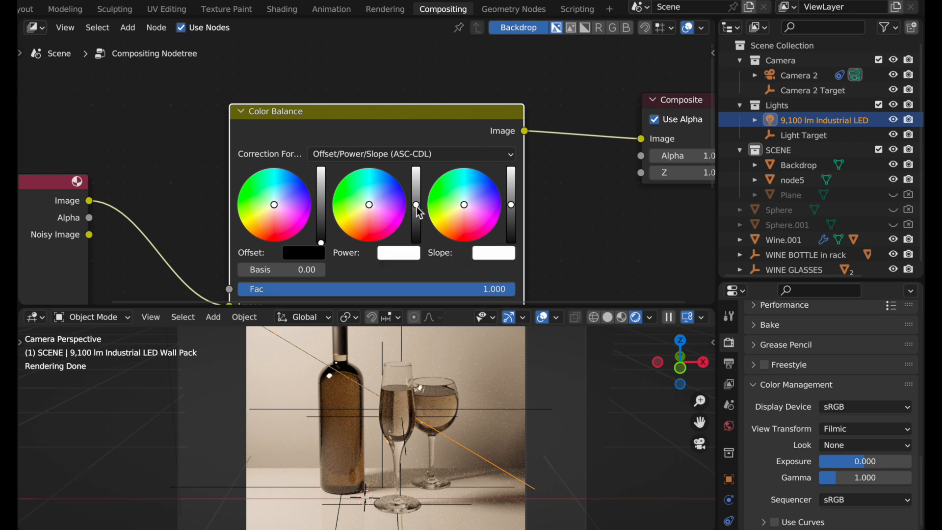
left_click_drag(418, 211, 416, 191)
left_click(650, 318)
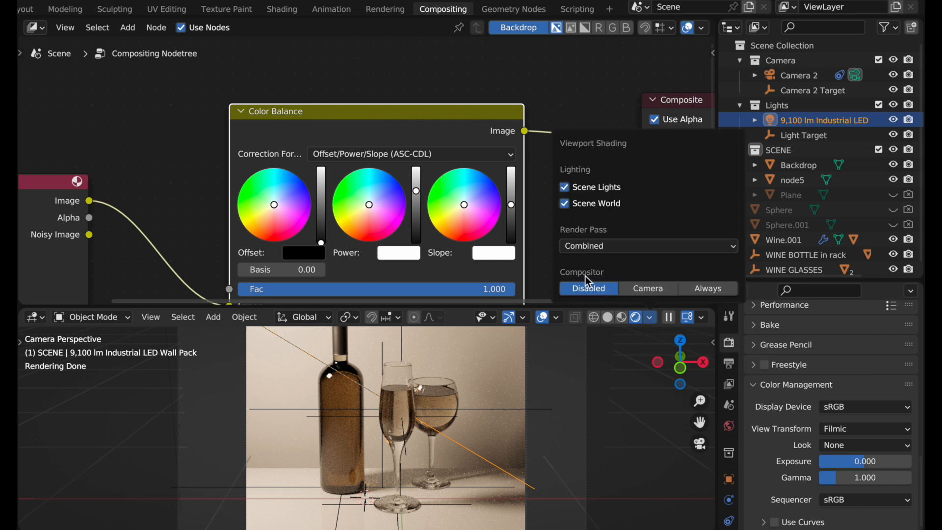
left_click(705, 292)
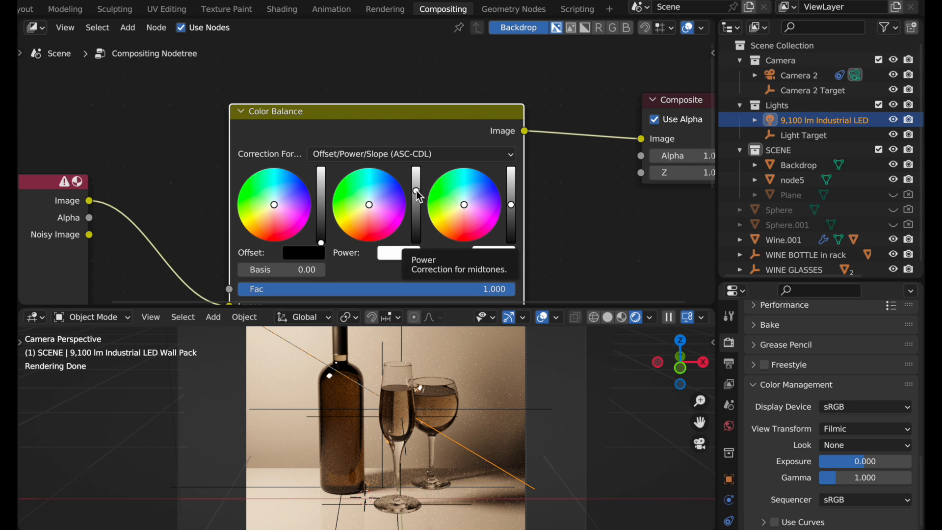
Set the Color Balance node's Power brightness to 1.2 and its Slope brightness to the slider maximum of 2
mouse_move(415, 191)
left_mouse_down()
mouse_move(416, 216)
mouse_move(416, 196)
left_mouse_up()
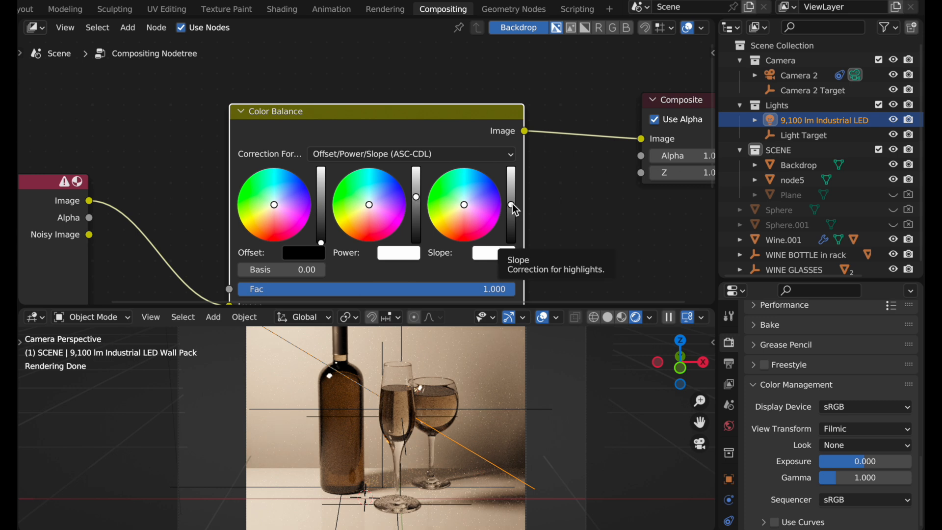
left_click_drag(512, 204, 511, 167)
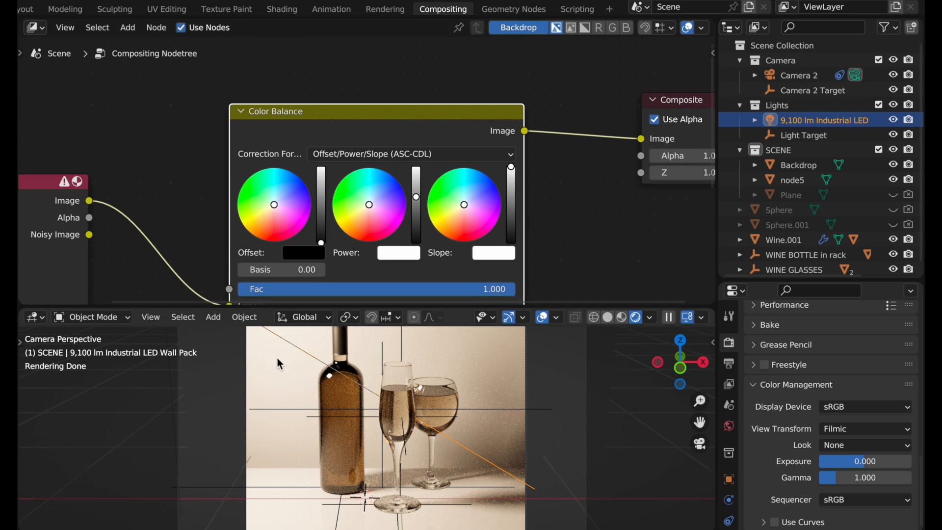
Compare the graded and ungraded render by switching the viewport compositor preview to Disabled and back to Always
left_click(648, 319)
left_click(600, 290)
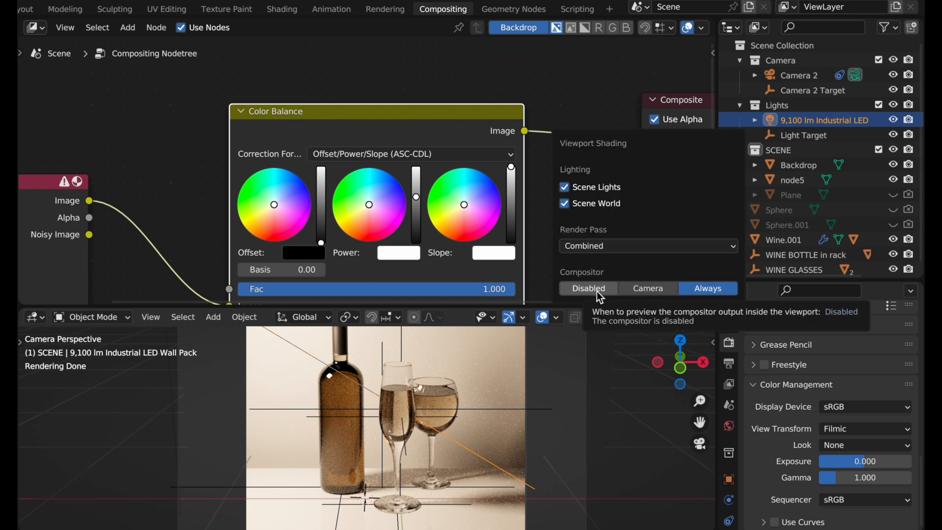
left_click(706, 290)
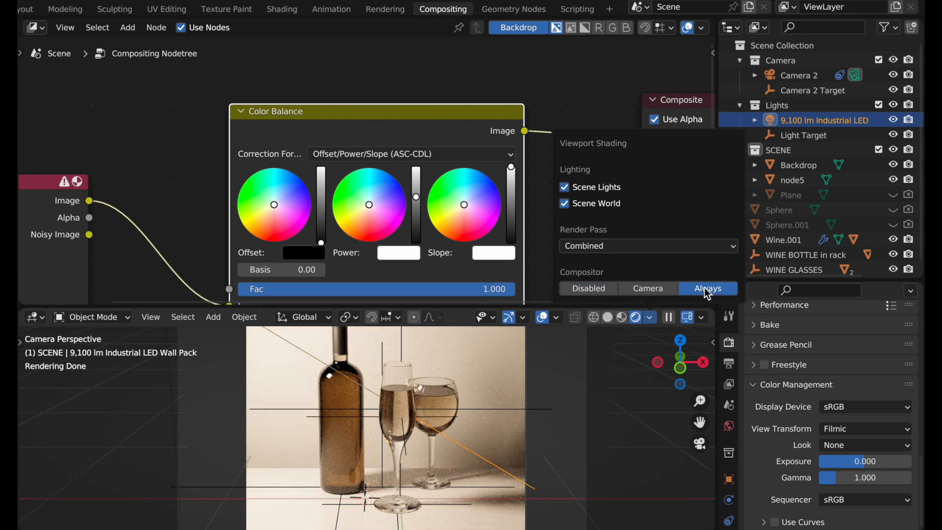
Check the Power colour's value, and try a Slope value of 3 before returning it to 2
left_click(405, 256)
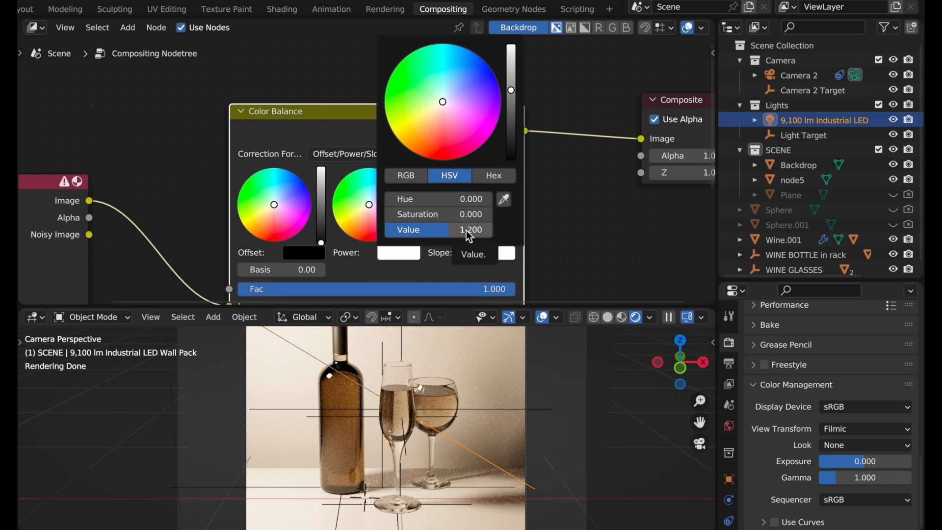
left_click(502, 258)
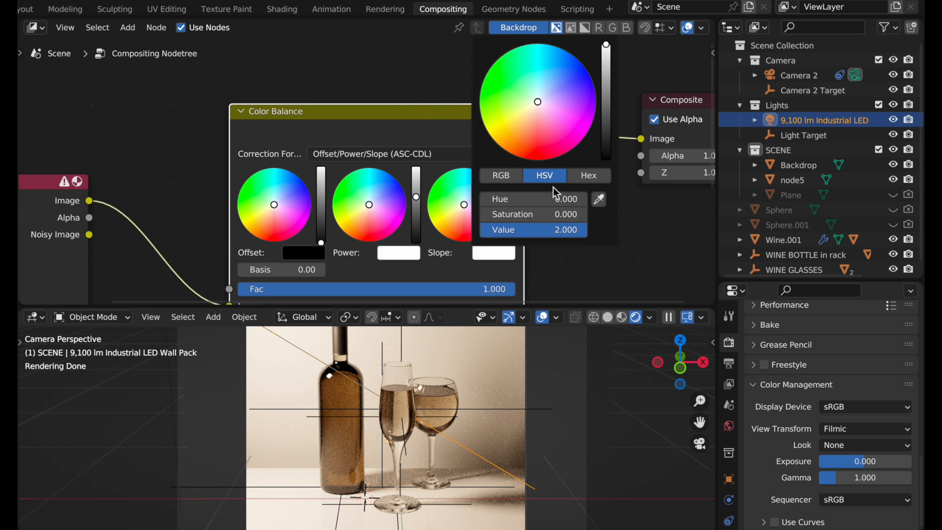
left_click(561, 233)
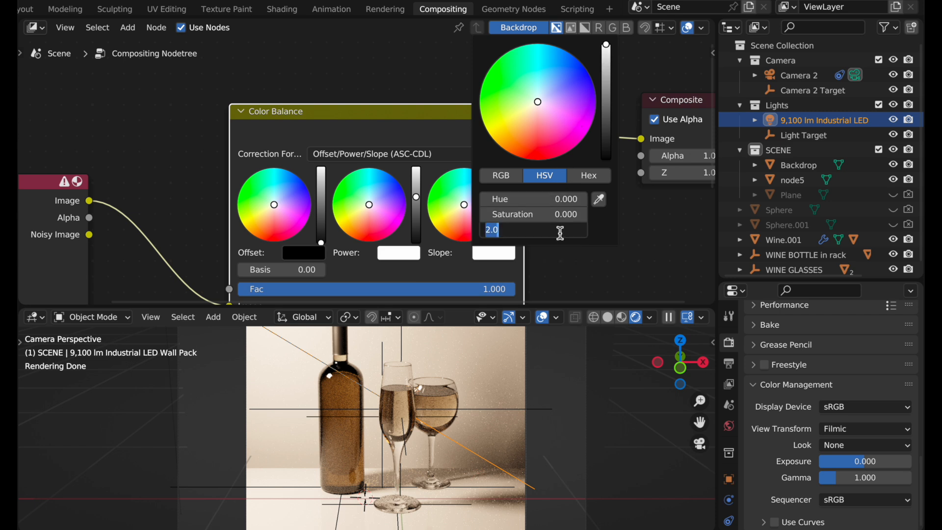
type("3")
key("Return")
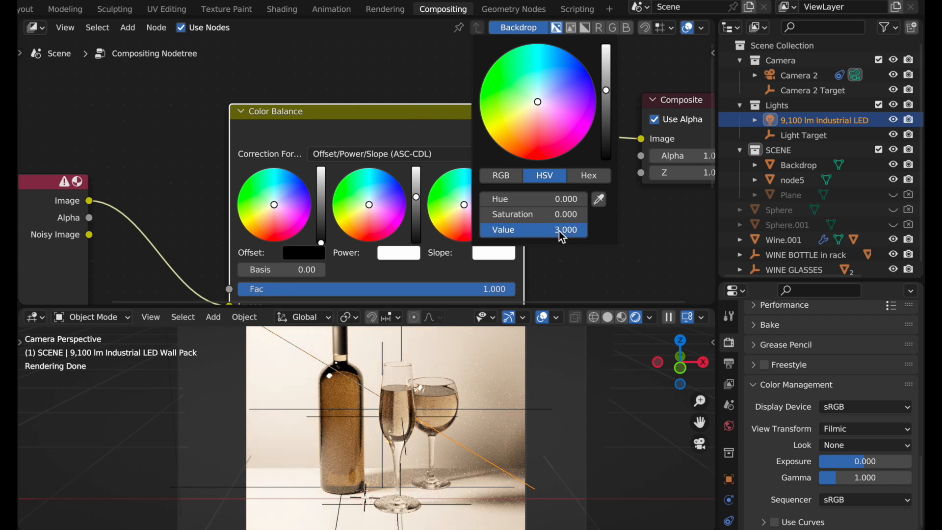
left_click(559, 230)
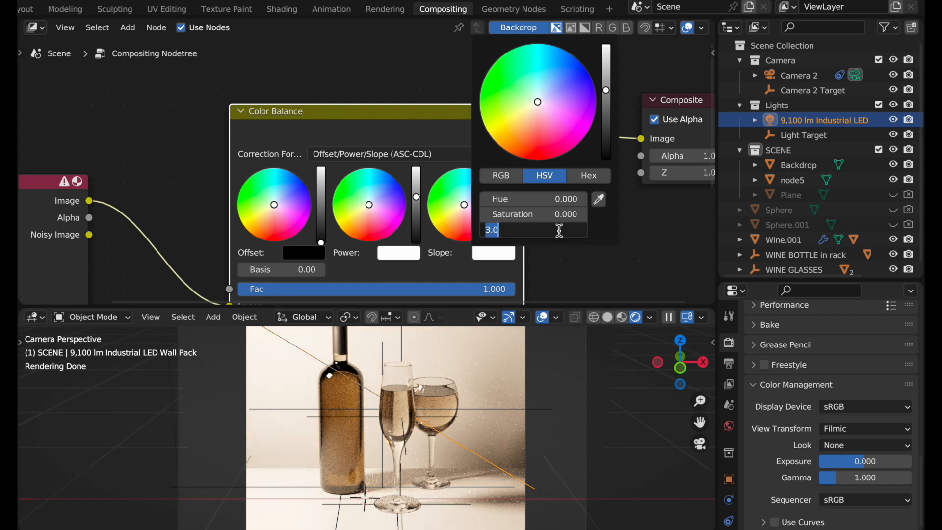
type("2")
key("Return")
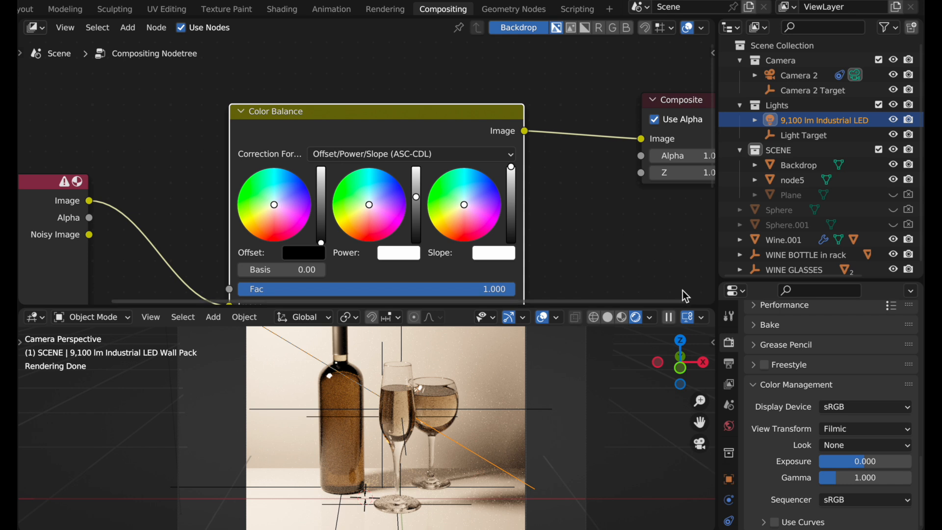
Try the High Contrast look in the Color Management settings and switch the look back to None
left_click(840, 445)
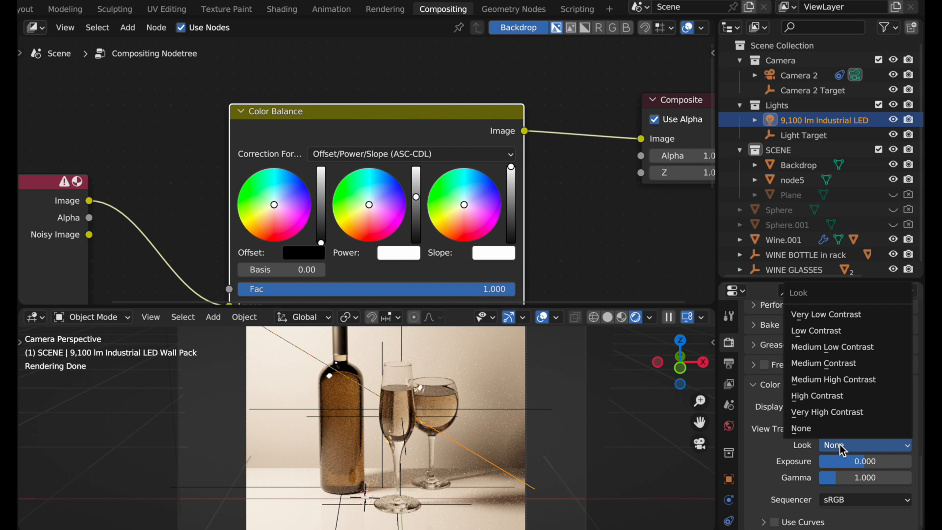
left_click(829, 401)
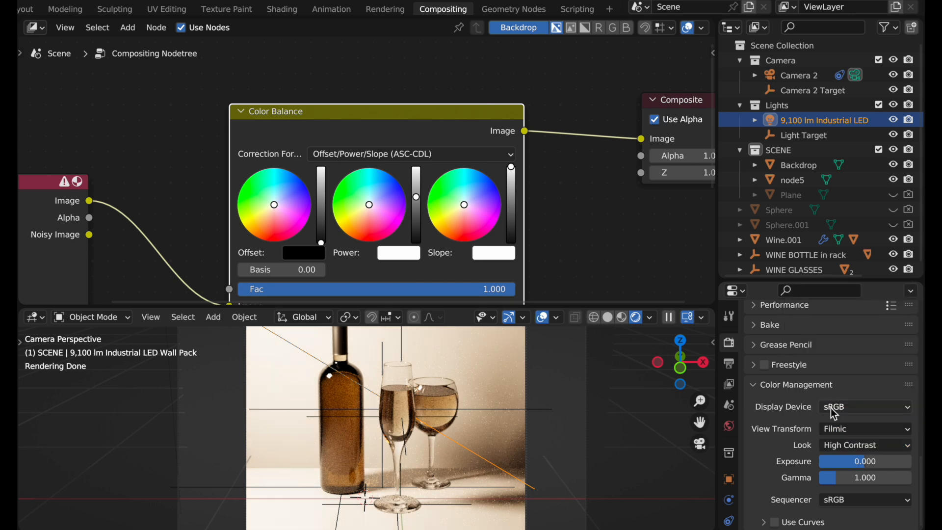
left_click(838, 442)
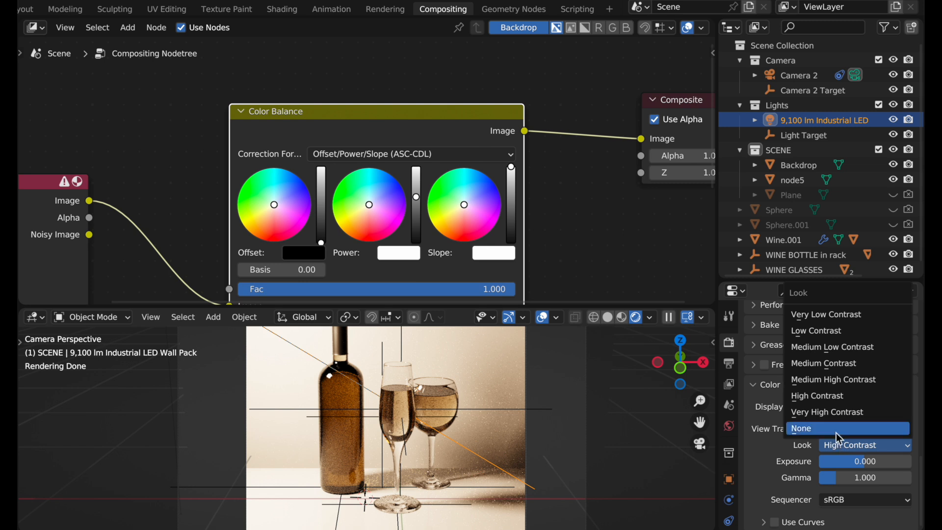
left_click(835, 430)
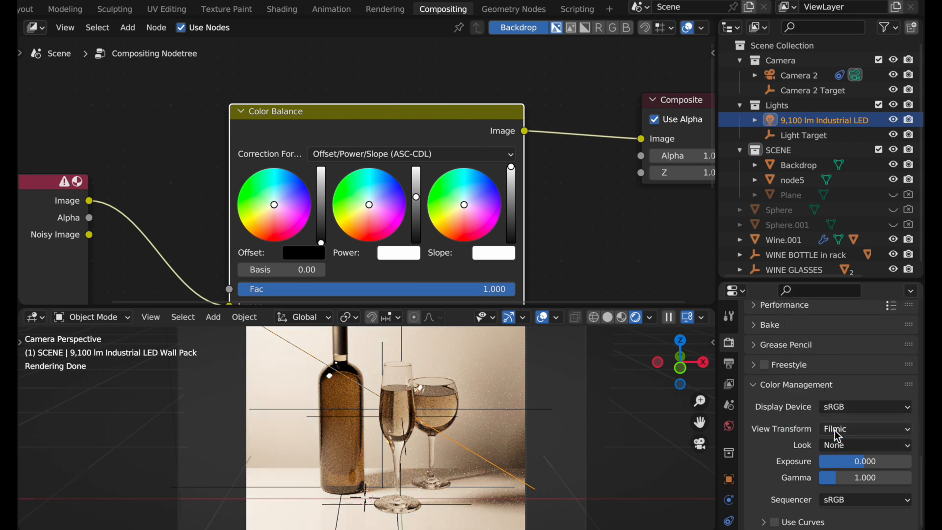
Insert a second Color Balance node on the Image link between Render Layers and the existing Color Balance node
scroll(389, 204, "down", 1)
middle_click_drag(395, 226, 575, 181)
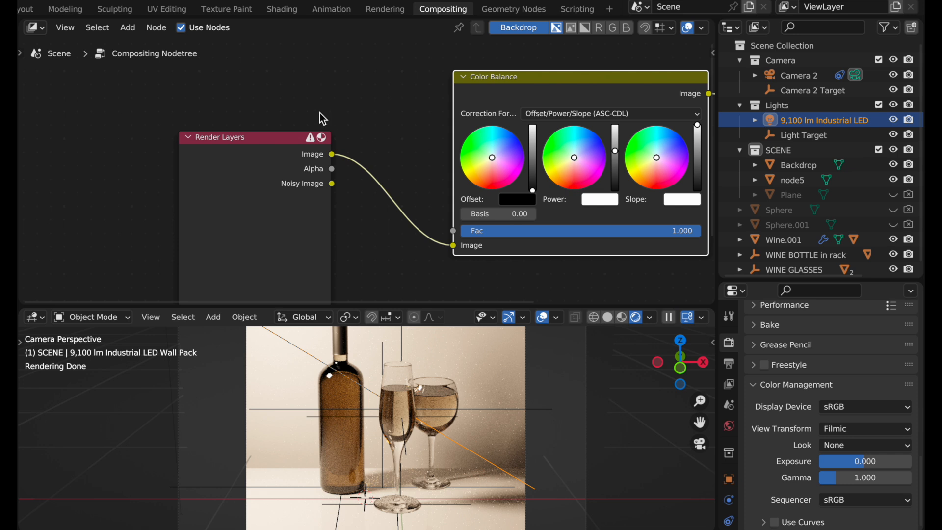
key("shift+a")
mouse_move(320, 112)
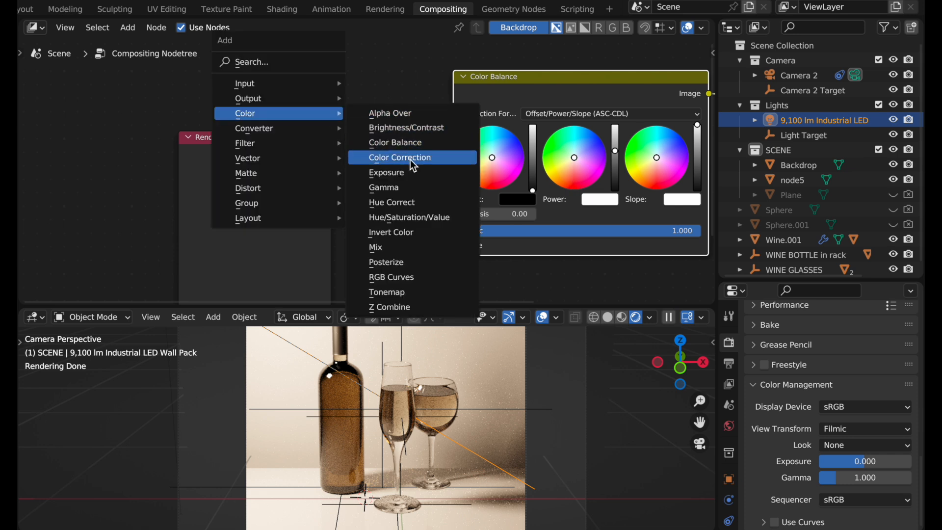
left_click(411, 143)
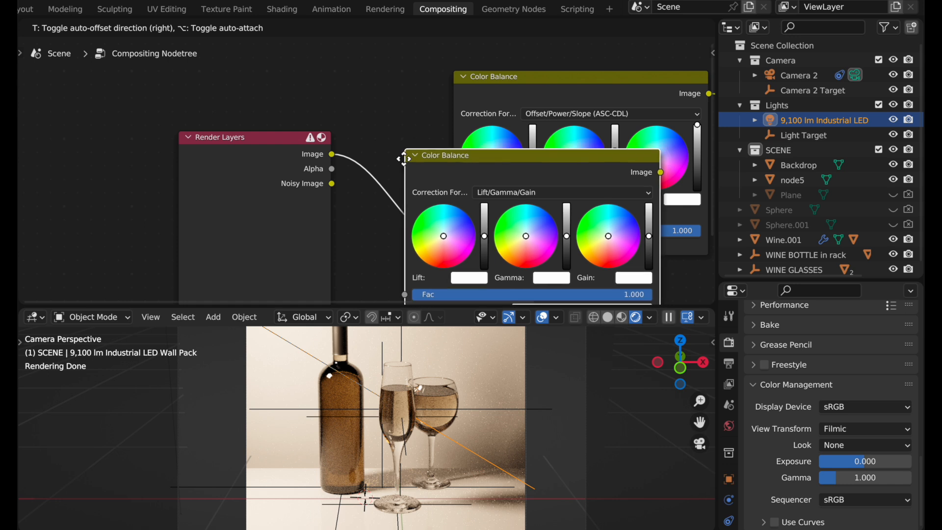
left_click(372, 178)
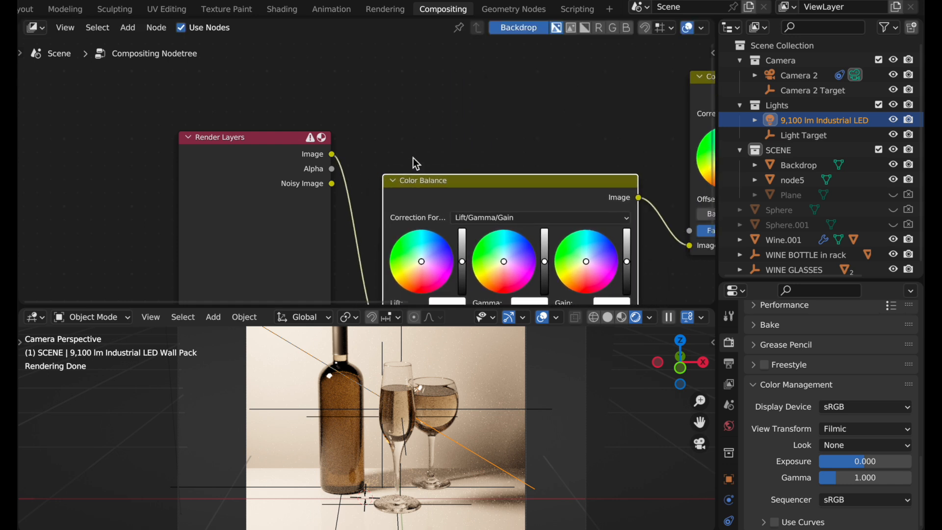
Raise the Gain brightness of the Lift/Gamma/Gain Color Balance node and set its value to 1.3
scroll(413, 158, "down", 2)
scroll(413, 158, "right", 9)
scroll(412, 157, "up", 2)
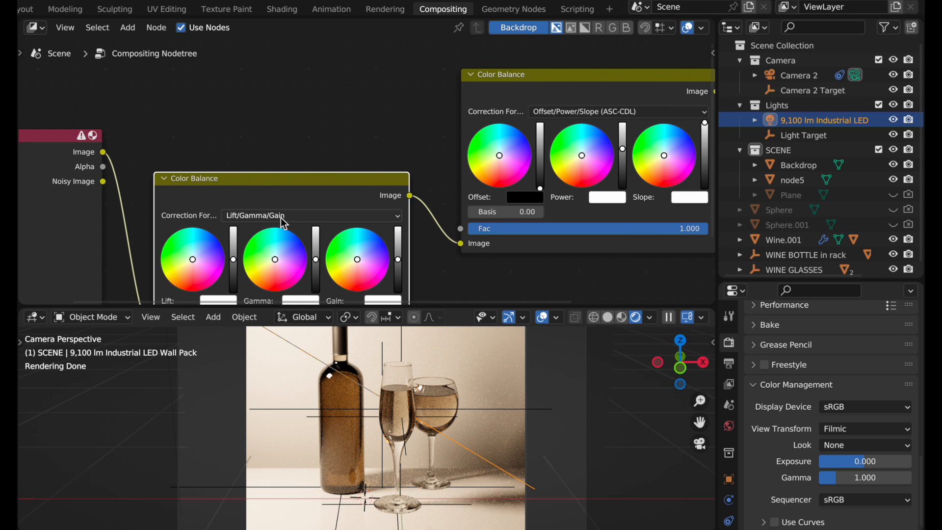
scroll(283, 223, "down", 2)
scroll(283, 223, "right", 2)
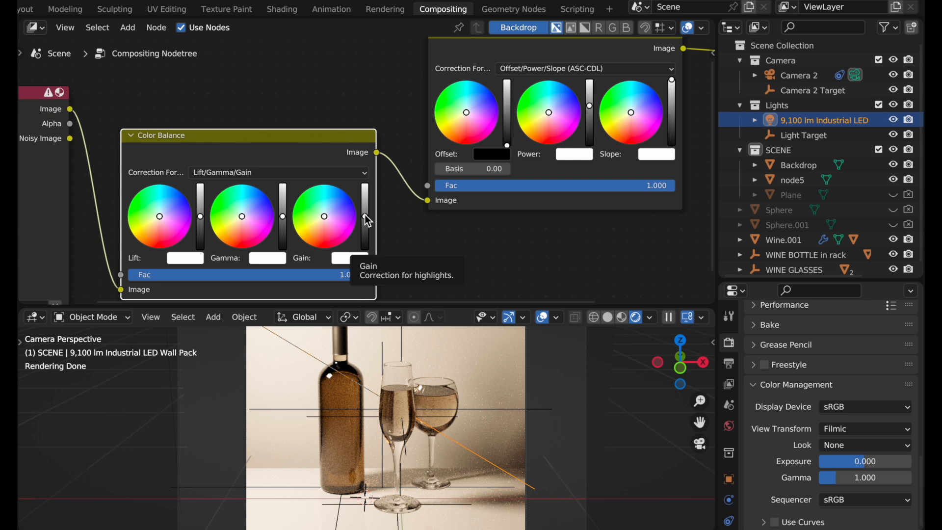
left_click_drag(364, 216, 364, 203)
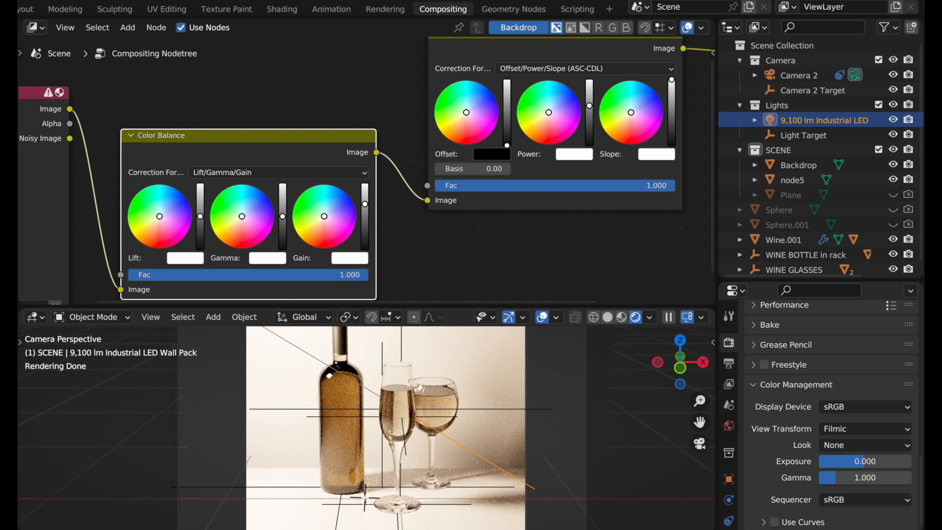
left_click_drag(364, 204, 364, 204)
left_click(350, 258)
double_click(387, 238)
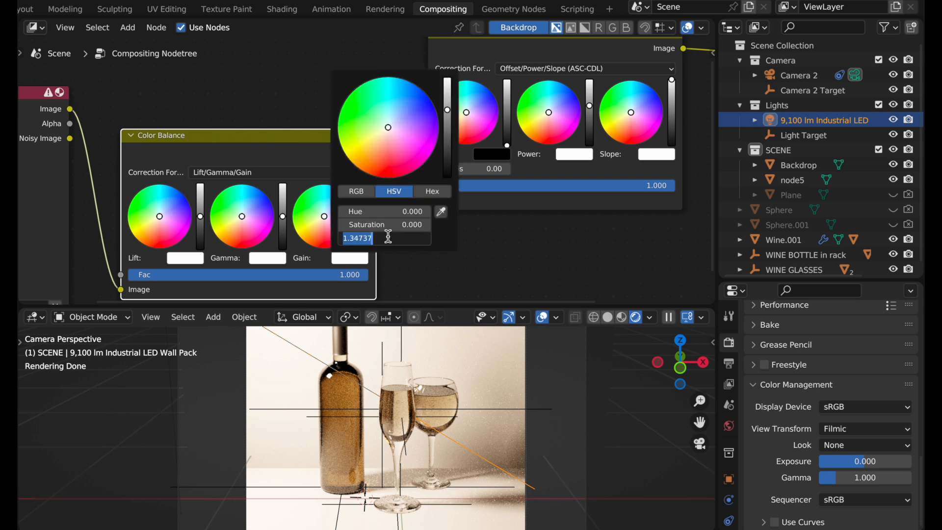
type("1.3")
key("Return")
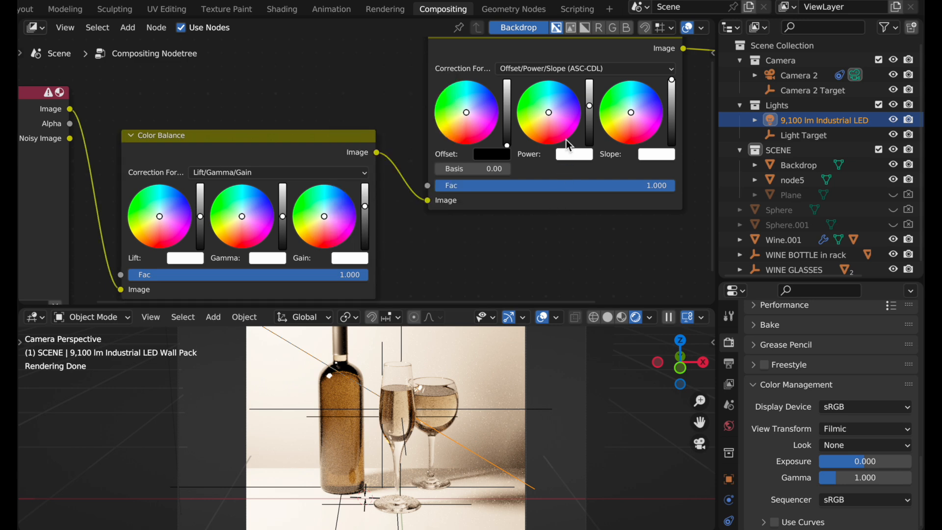
Tint the Offset/Power/Slope node's Slope slightly toward blue and its Power slightly toward green
scroll(566, 140, "up", 2)
middle_click_drag(632, 120, 556, 156)
scroll(555, 156, "up", 1)
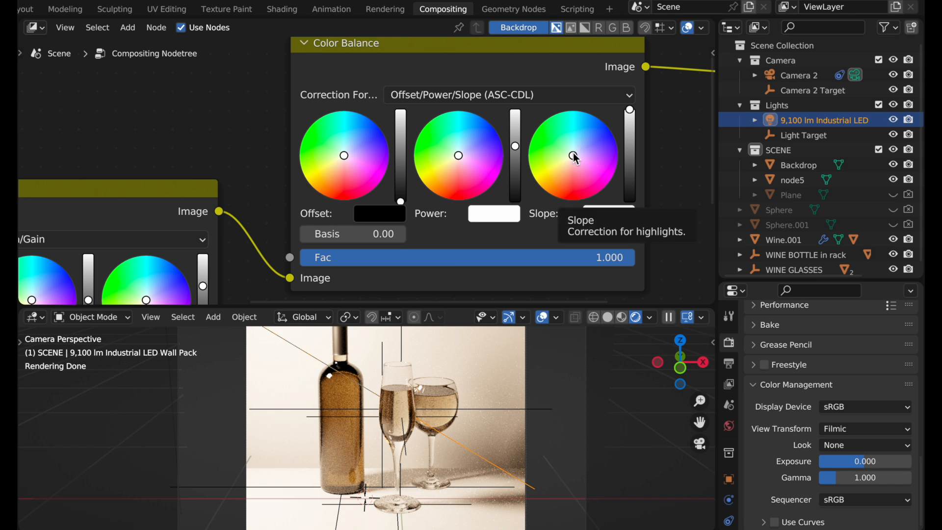
mouse_move(575, 157)
left_mouse_down()
mouse_move(591, 131)
mouse_move(577, 153)
left_mouse_up()
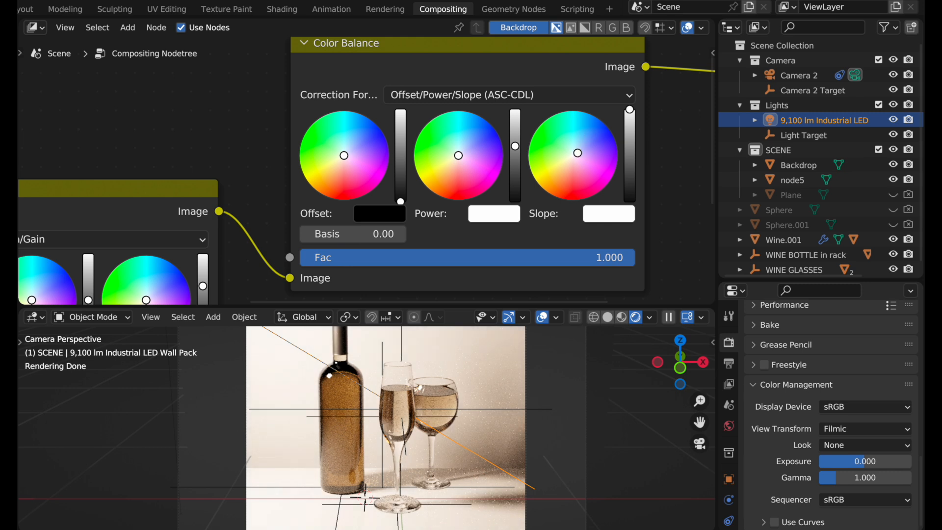
mouse_move(457, 161)
left_mouse_down()
mouse_move(447, 149)
mouse_move(463, 173)
mouse_move(443, 158)
mouse_move(445, 146)
mouse_move(464, 148)
mouse_move(454, 163)
mouse_move(464, 171)
mouse_move(452, 155)
left_mouse_up()
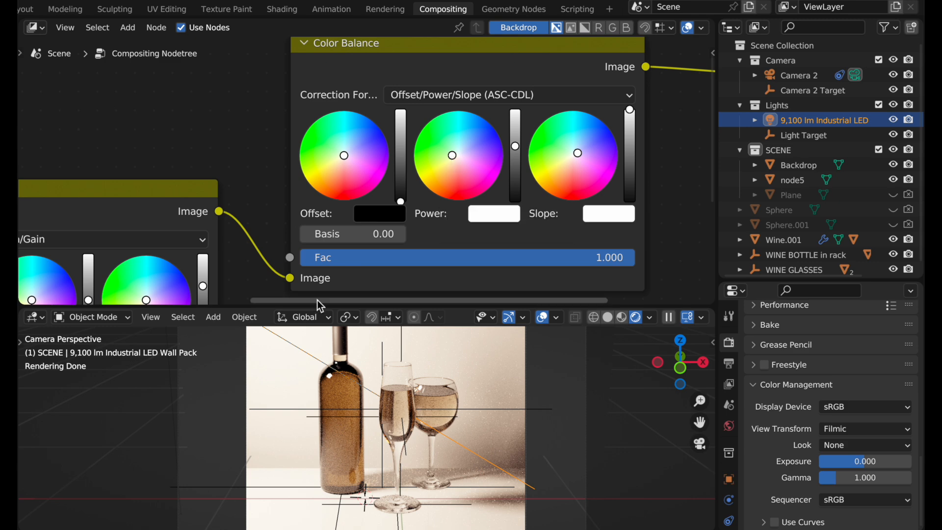
scroll(236, 212, "down", 3)
scroll(234, 214, "down", 1)
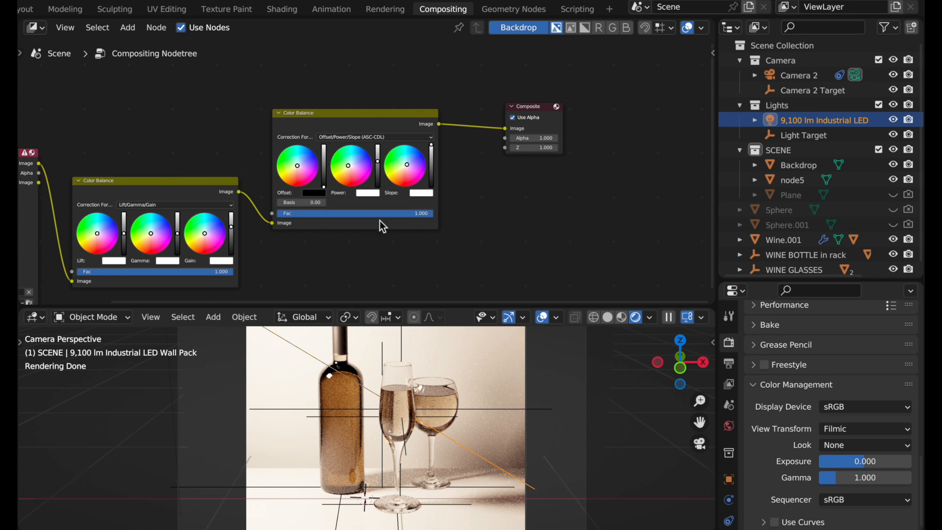
scroll(211, 247, "up", 3)
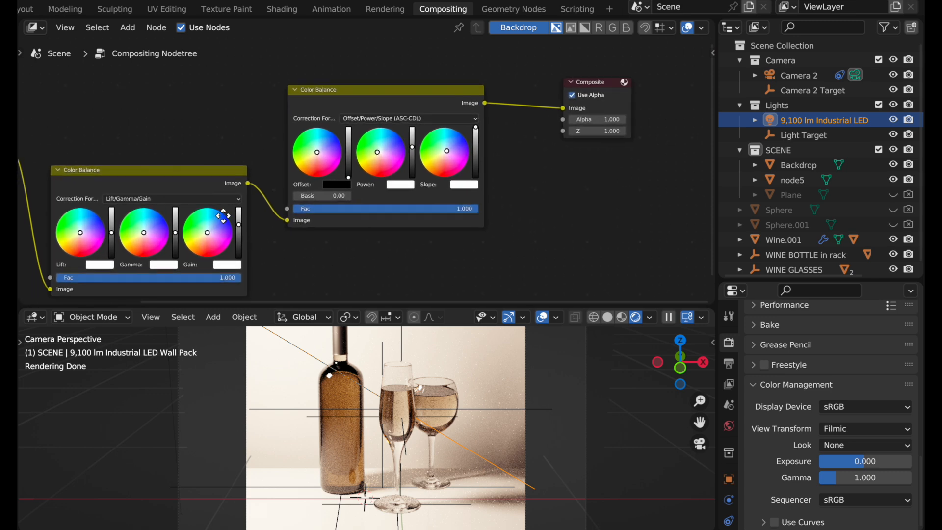
middle_click_drag(293, 192, 372, 183)
scroll(357, 195, "down", 1)
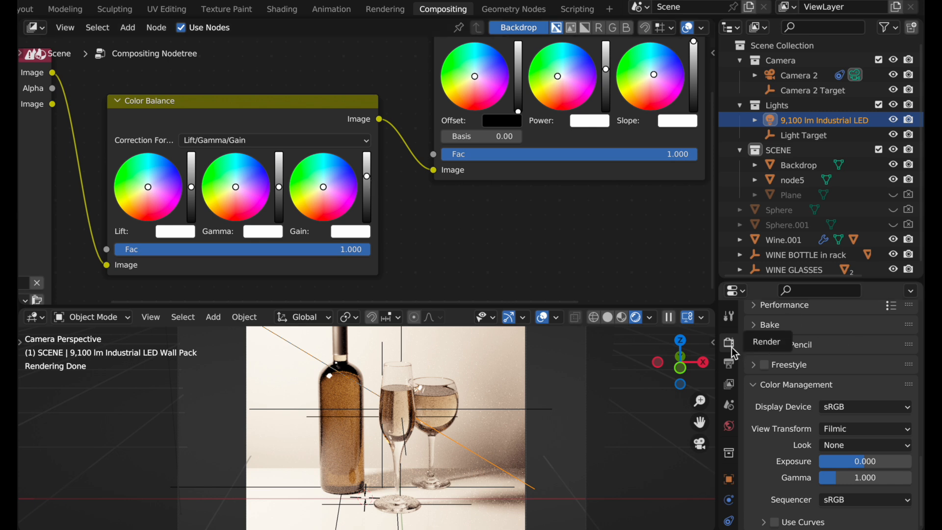
Set the output resolution percentage to 150% in the scene's format settings
left_click(729, 363)
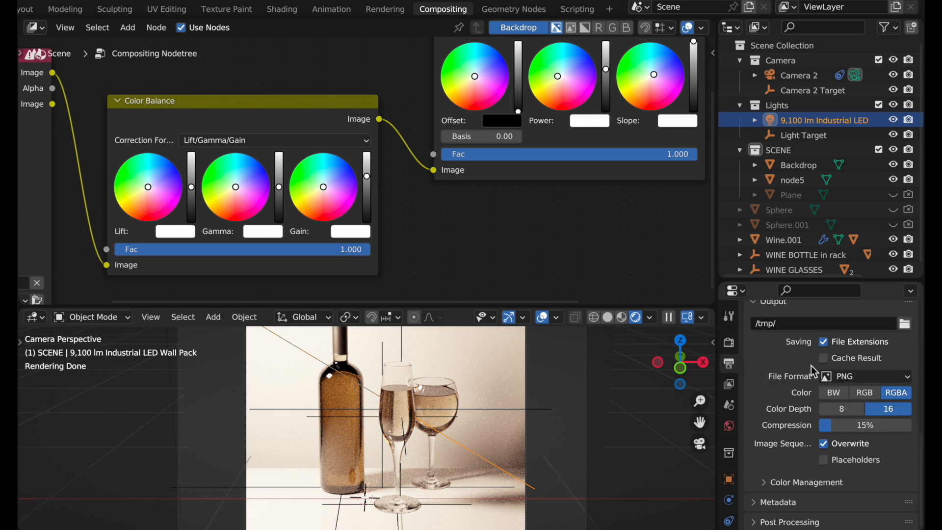
scroll(810, 366, "up", 15)
left_click(863, 388)
type("150")
key("Return")
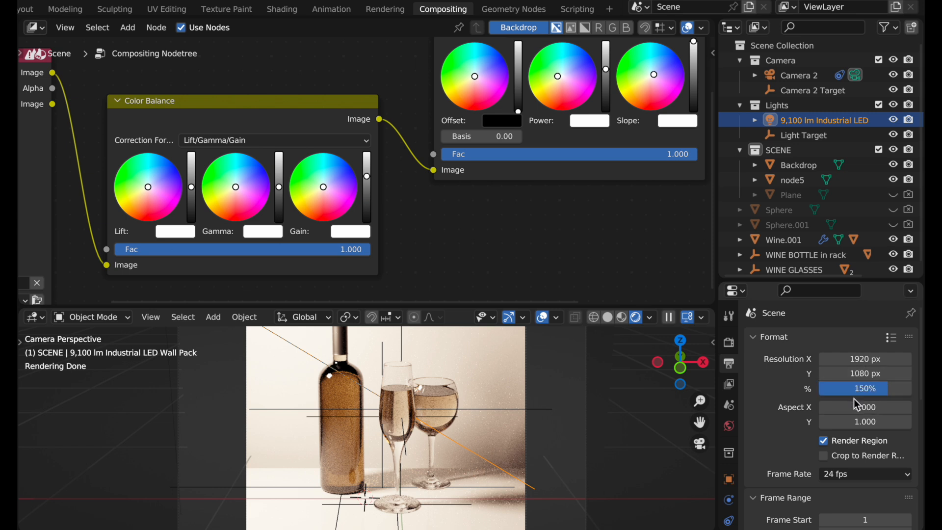
Set the Cycles render device to CPU
left_click(729, 342)
left_click(842, 375)
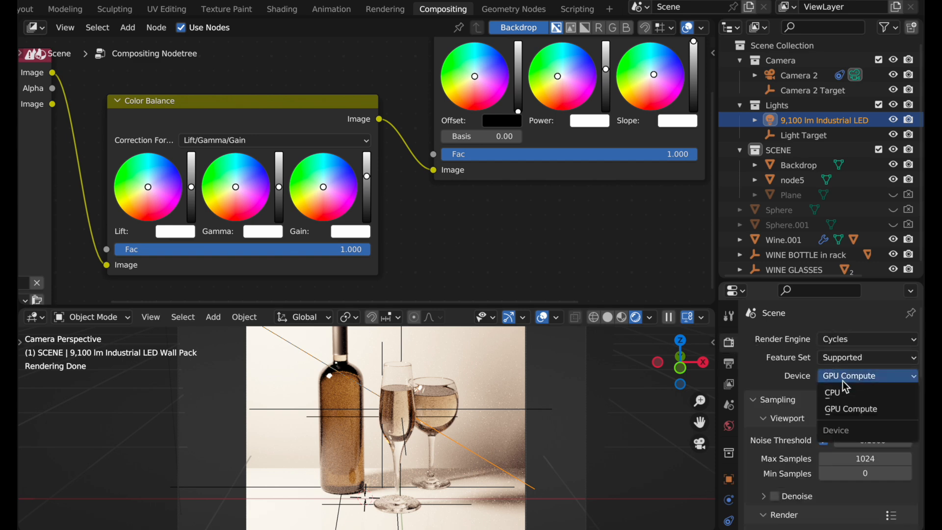
left_click(844, 391)
scroll(804, 425, "down", 10)
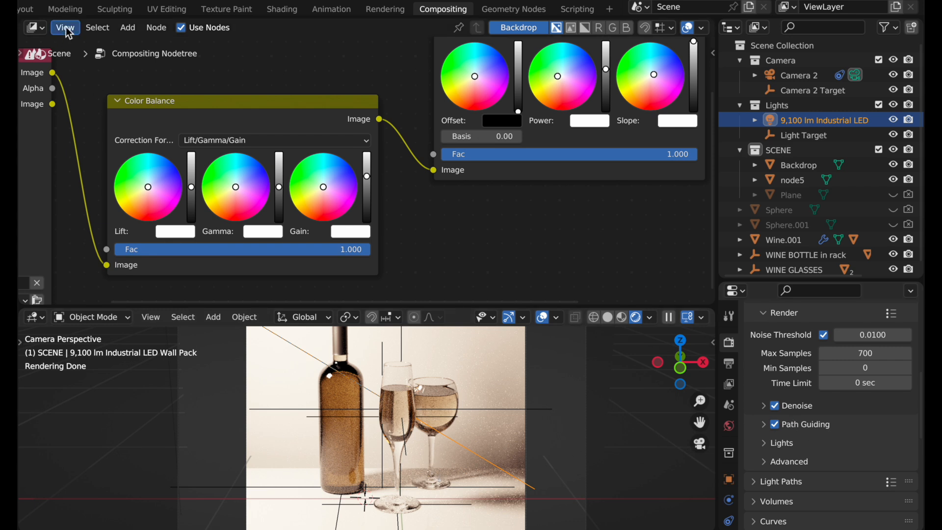
Render the current frame as a still image
scroll(69, 15, "up", 5)
left_click(107, 7)
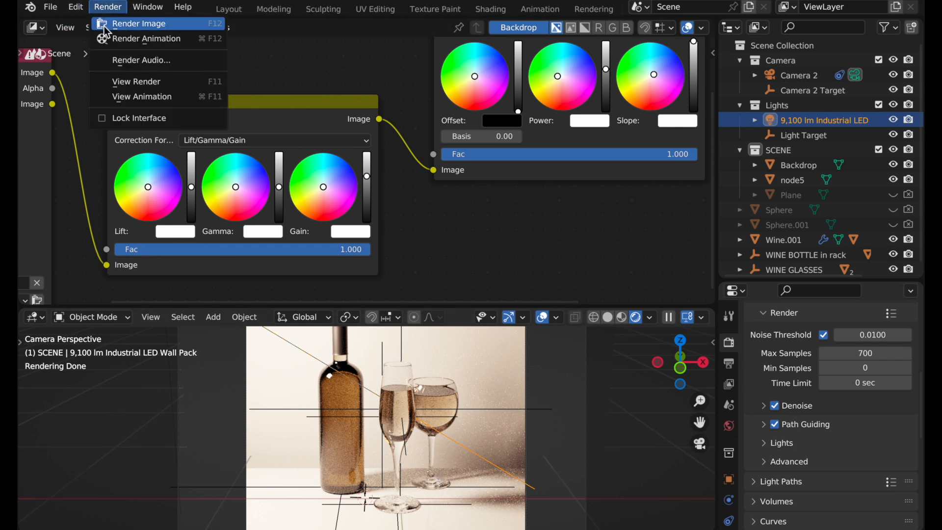
left_click(103, 26)
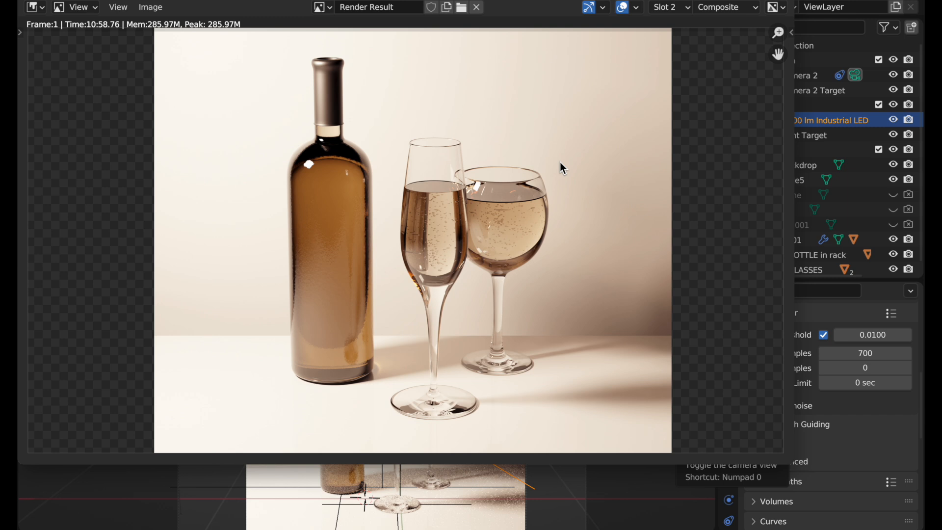
Move the render result window aside, return to the compositor and examine the rendered bottle next to the node setup
left_click_drag(599, 0, 334, 76)
left_click(397, 2)
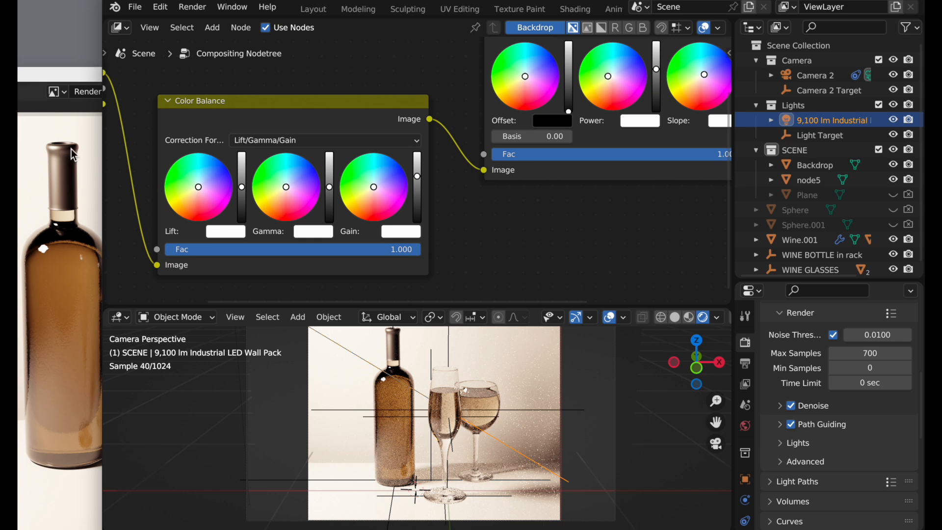
scroll(69, 157, "down", 3)
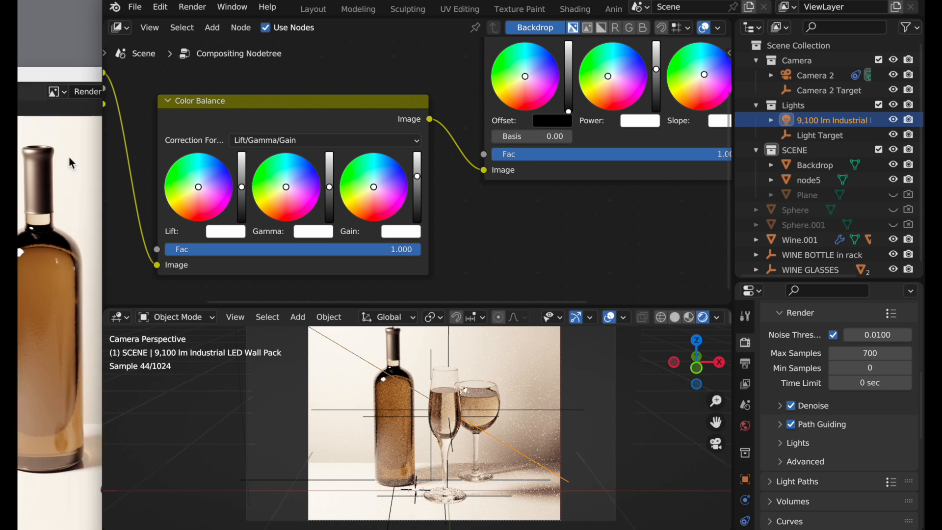
scroll(69, 155, "down", 3)
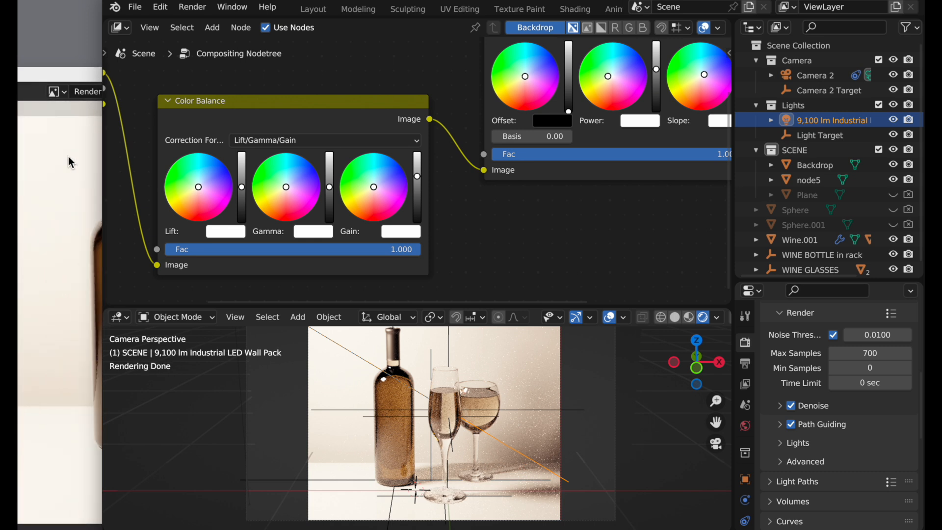
scroll(68, 156, "right", 2)
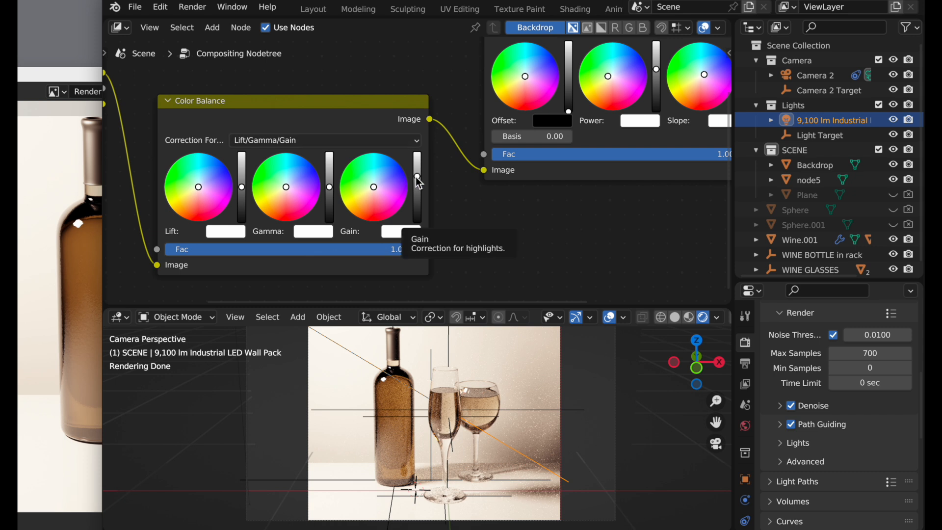
Reselect ViewLayer as the view layer of the Render Layers node
scroll(407, 188, "left", 4)
scroll(406, 187, "left", 10)
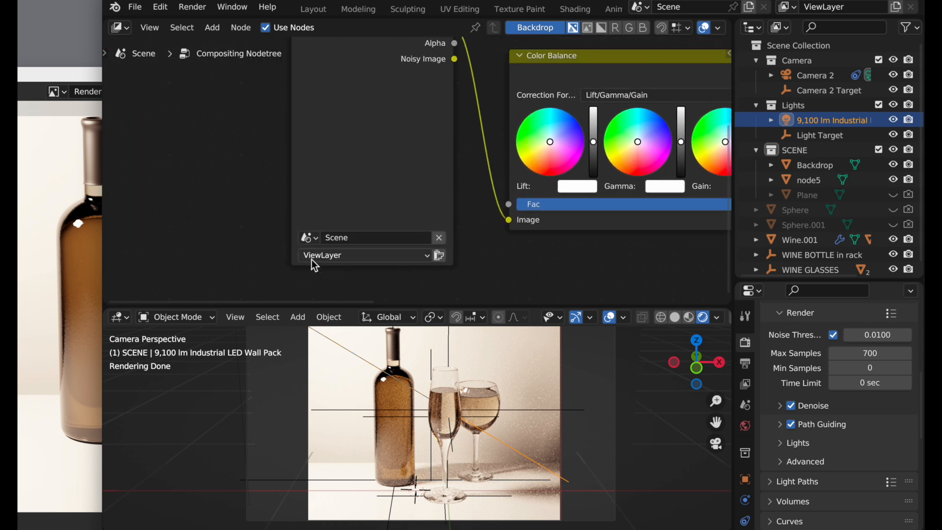
left_click(426, 257)
left_click(391, 274)
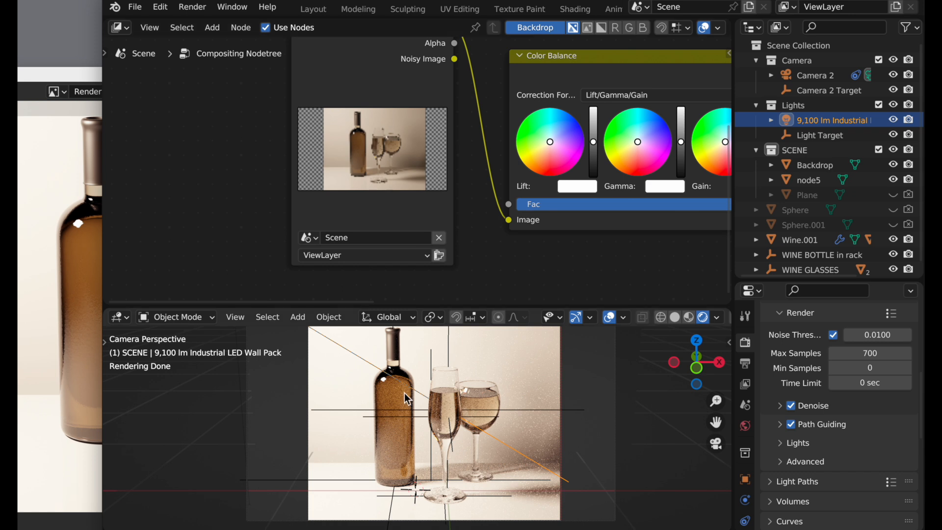
Nudge the Gain brightness slider of the Lift/Gamma/Gain Color Balance node very slightly
scroll(461, 273, "right", 10)
scroll(461, 273, "up", 3)
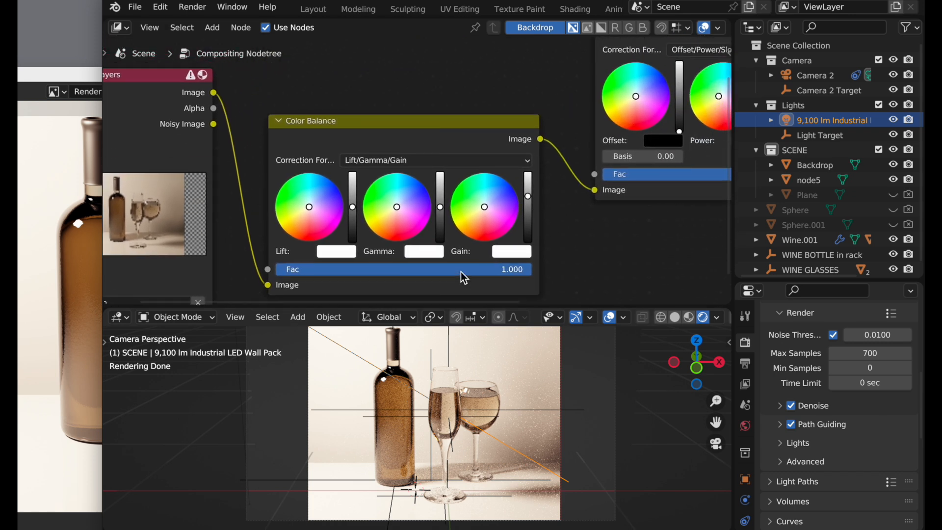
left_click_drag(514, 207, 513, 207)
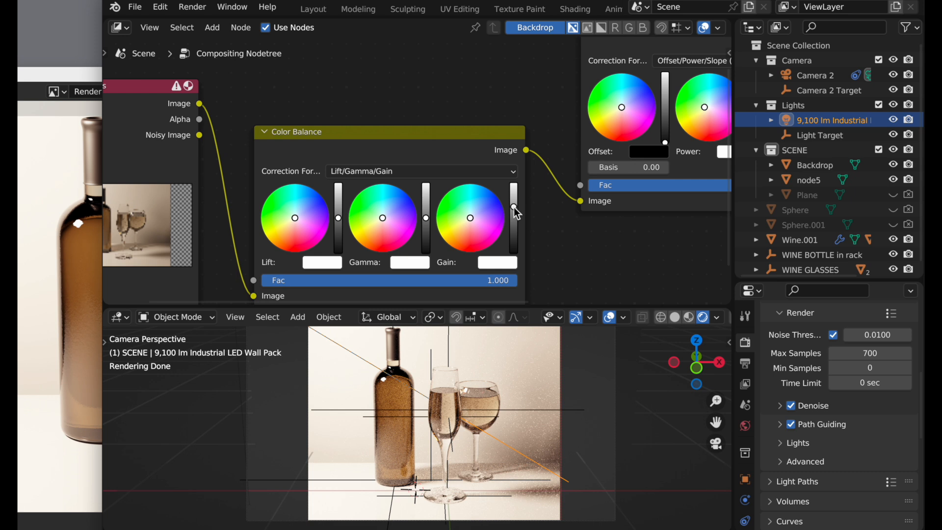
scroll(311, 107, "left", 9)
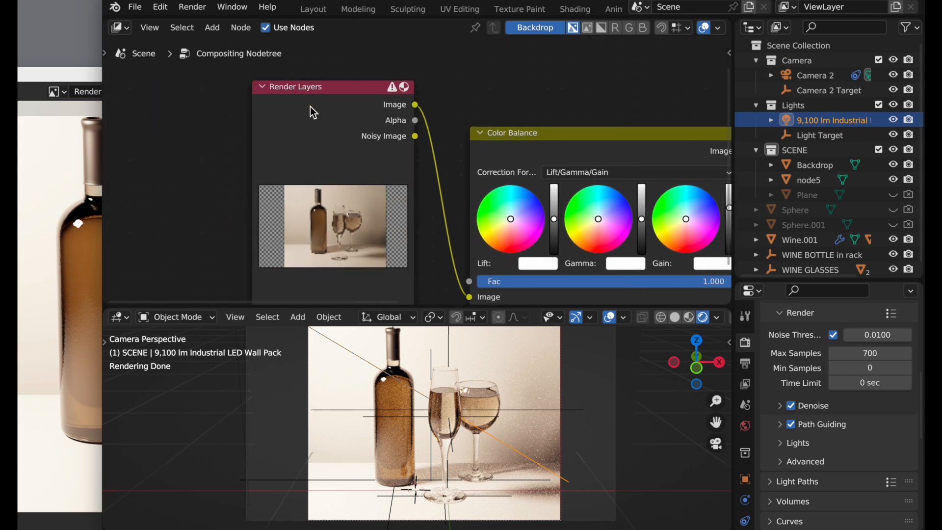
Examine the glasses, backdrop and shadows of the render result at a closer zoom for denoising quality
left_click(69, 75)
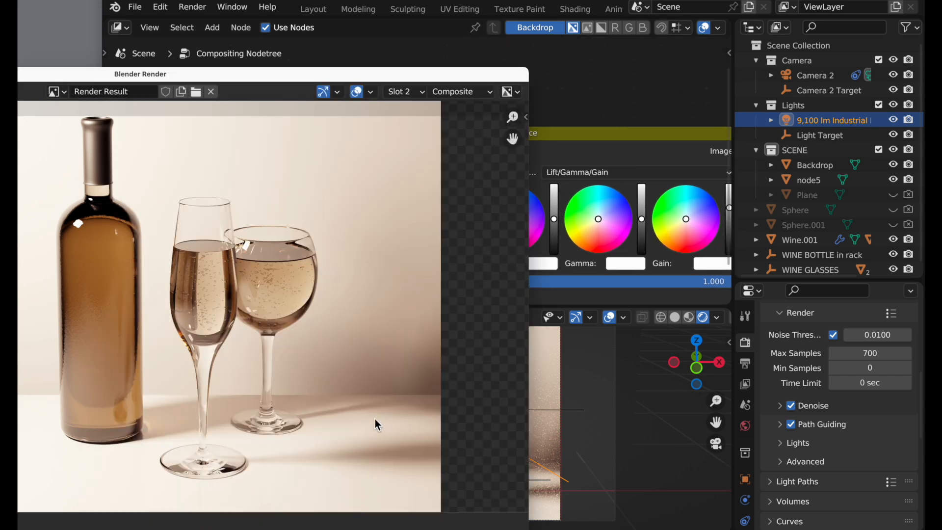
key("KP_1")
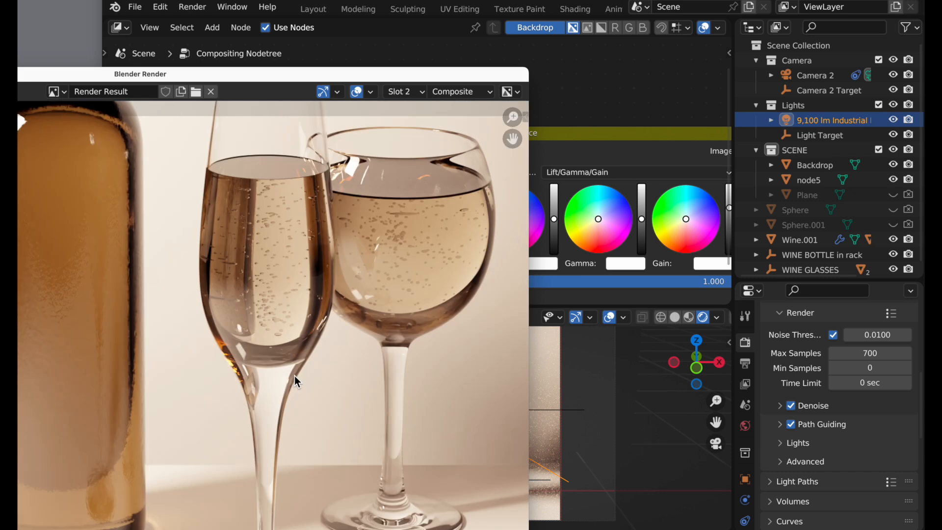
scroll(294, 376, "right", 9)
scroll(294, 375, "down", 4)
scroll(295, 376, "right", 4)
scroll(295, 376, "down", 2)
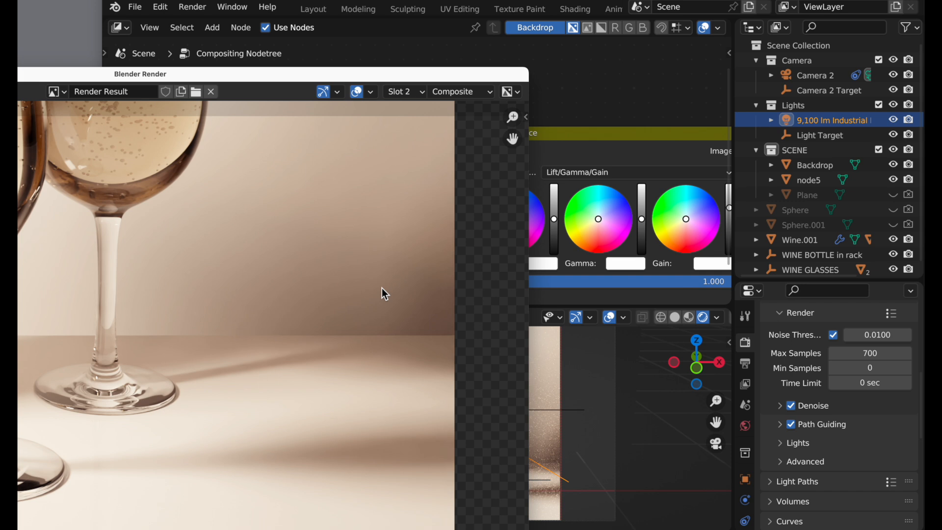
scroll(382, 288, "left", 3)
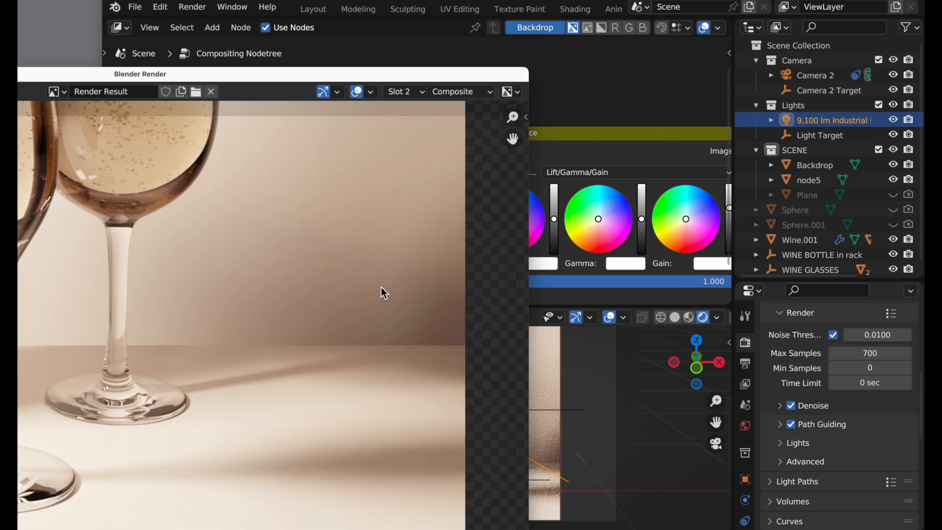
scroll(381, 287, "left", 2)
scroll(381, 287, "down", 2)
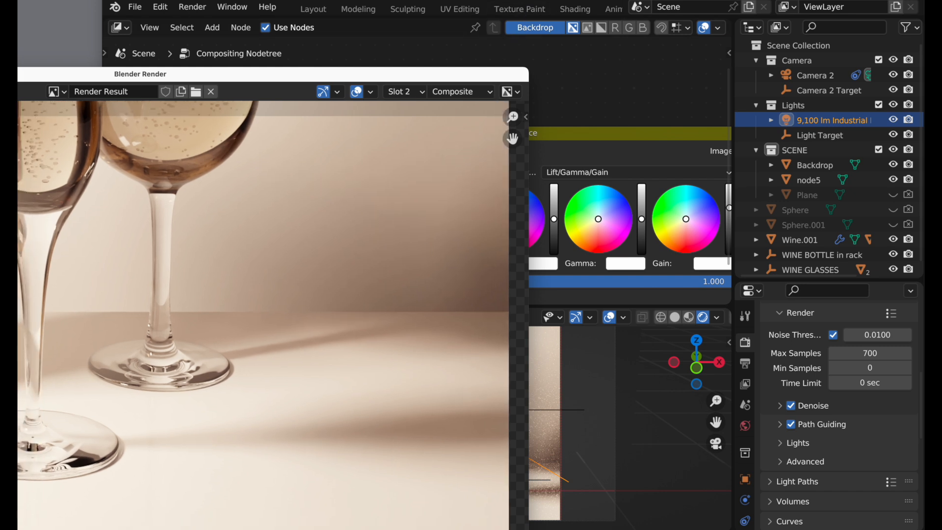
Move the Render Layers node away from the Color Balance node and insert a Mix node on the Image link between them
key("F11")
left_click_drag(368, 86, 276, 97)
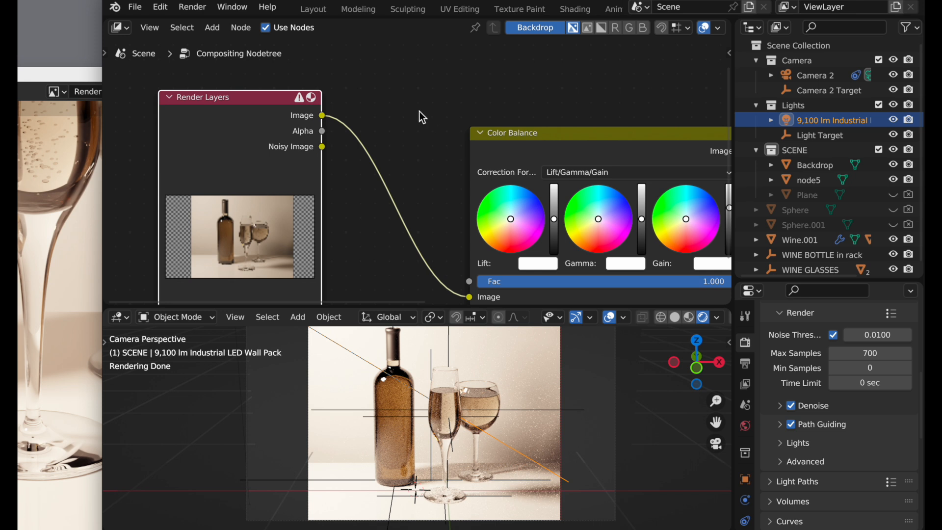
key("shift+a")
left_click(404, 60)
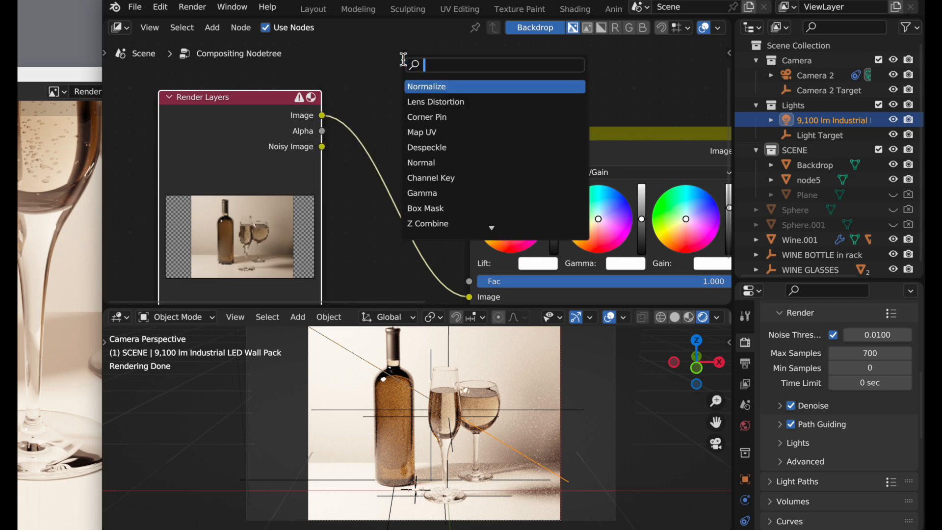
type("mix")
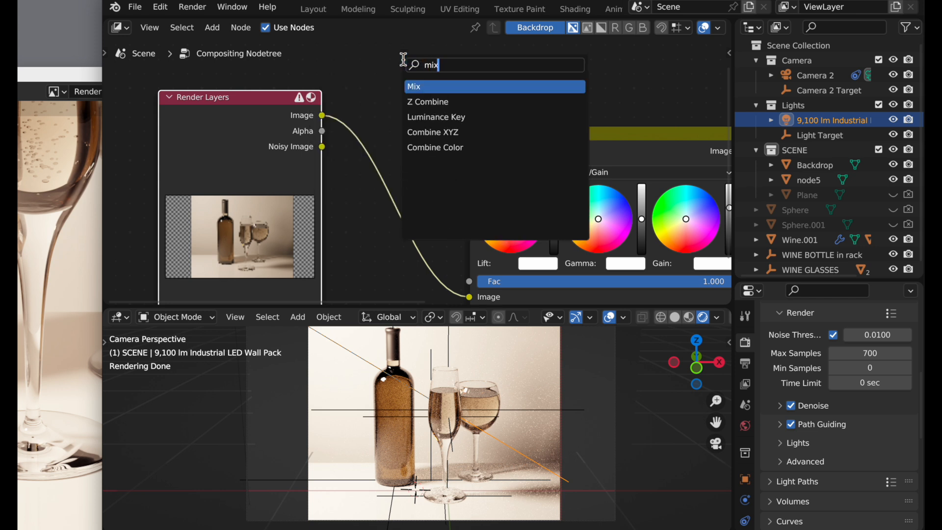
left_click(419, 86)
left_click(367, 161)
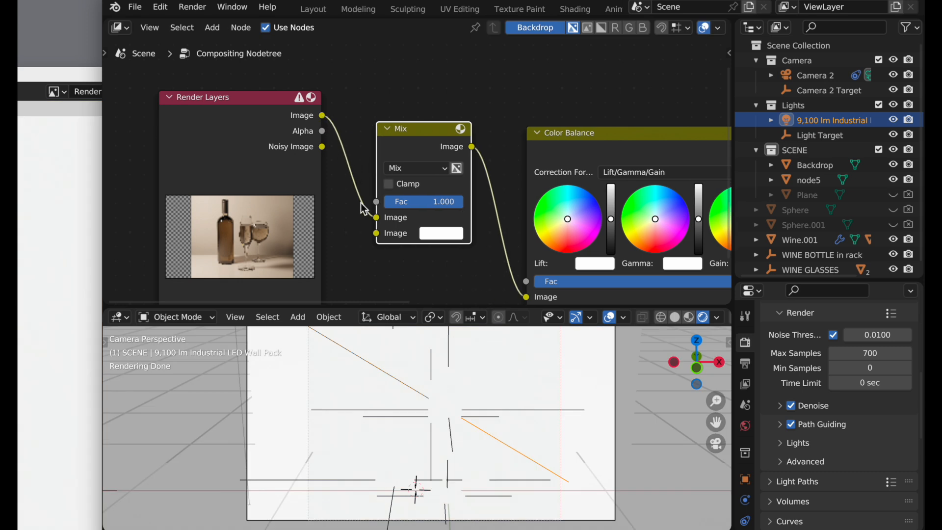
Connect the Render Layers node's Noisy Image output to the Mix node's second Image input and set Fac to 0.5
left_click_drag(323, 147, 372, 233)
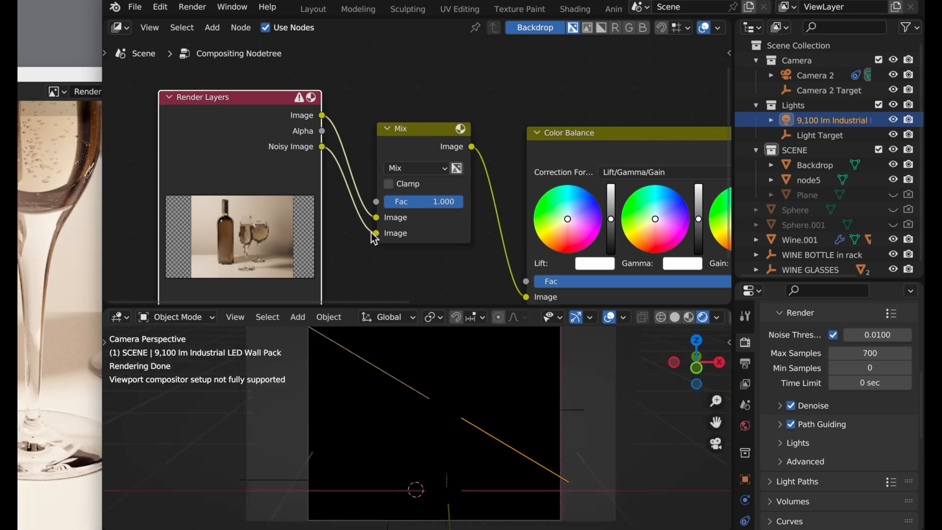
left_click(420, 201)
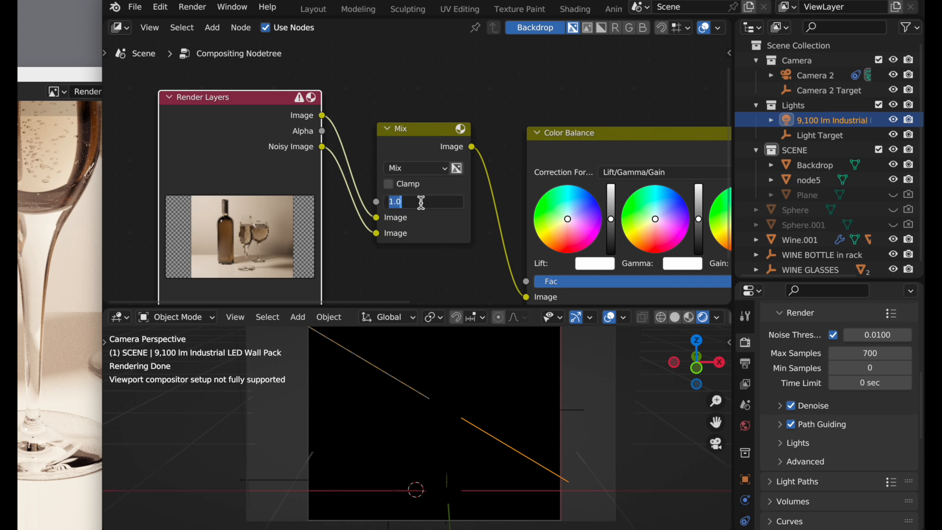
type("0.5")
key("Return")
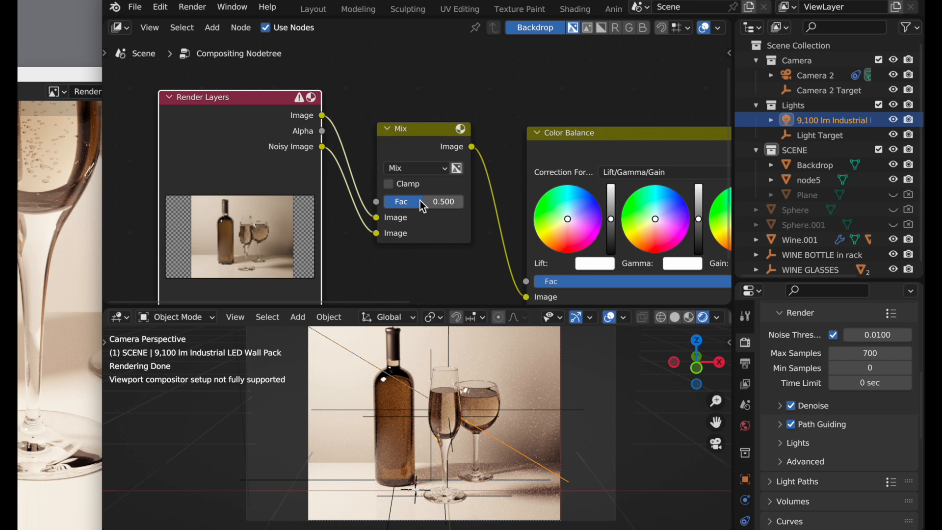
Check the grain in the render result and set the Mix node's Fac to 0.3
left_click(80, 73)
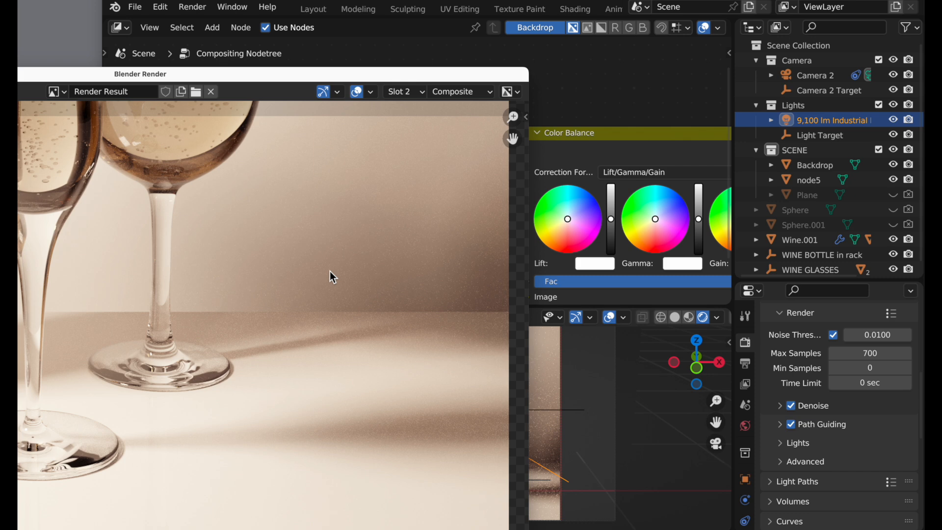
left_click(548, 67)
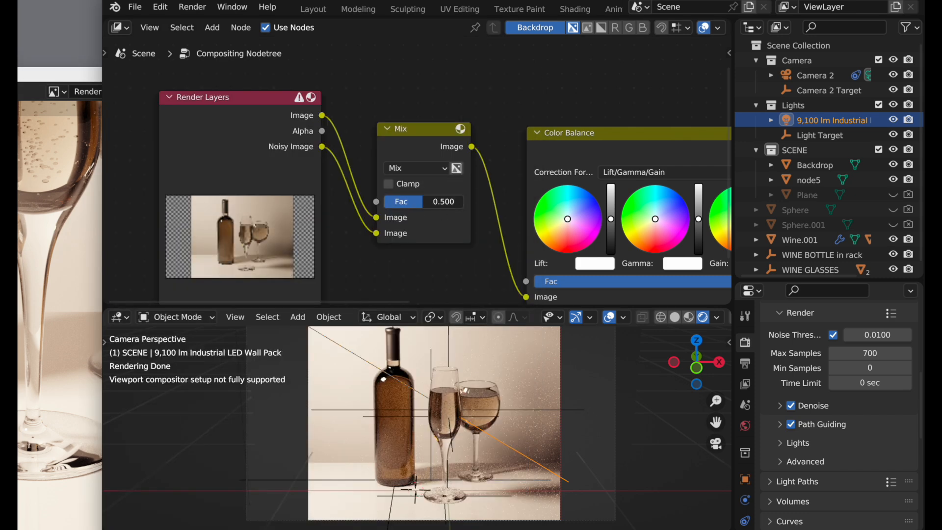
left_click(424, 202)
type("0.3")
key("Return")
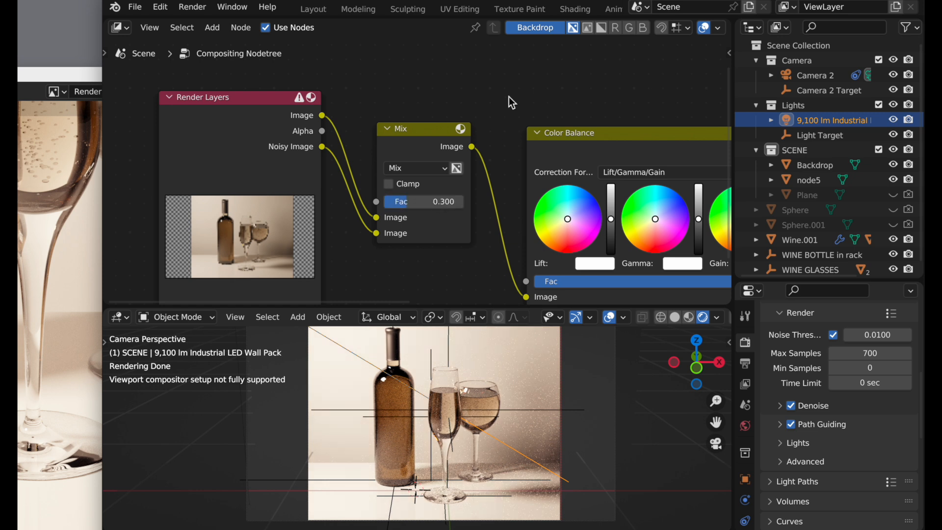
Widen the main window, add a Viewer node above the Composite node and connect the Offset/Power/Slope Color Balance node's Image output to it
scroll(518, 95, "down", 3)
middle_click_drag(558, 108, 142, 167)
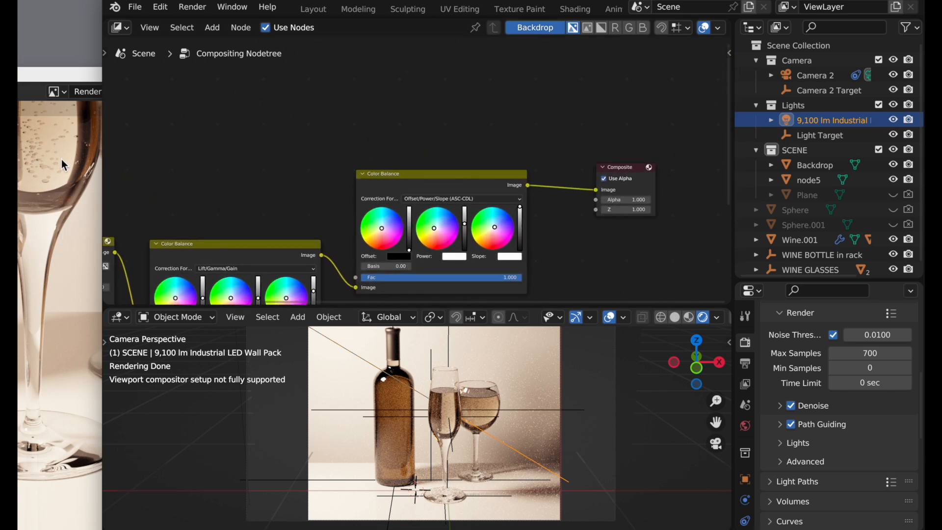
left_click_drag(103, 114, 19, 114)
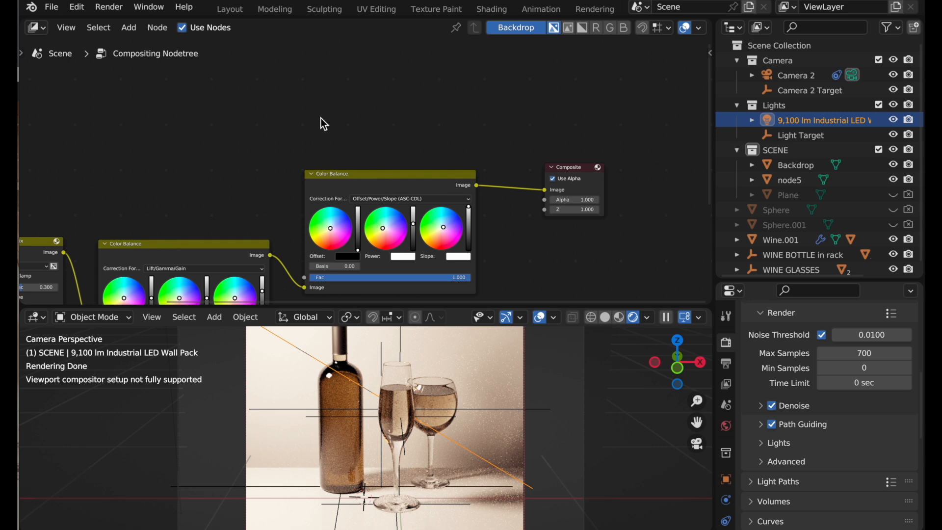
key("shift+a")
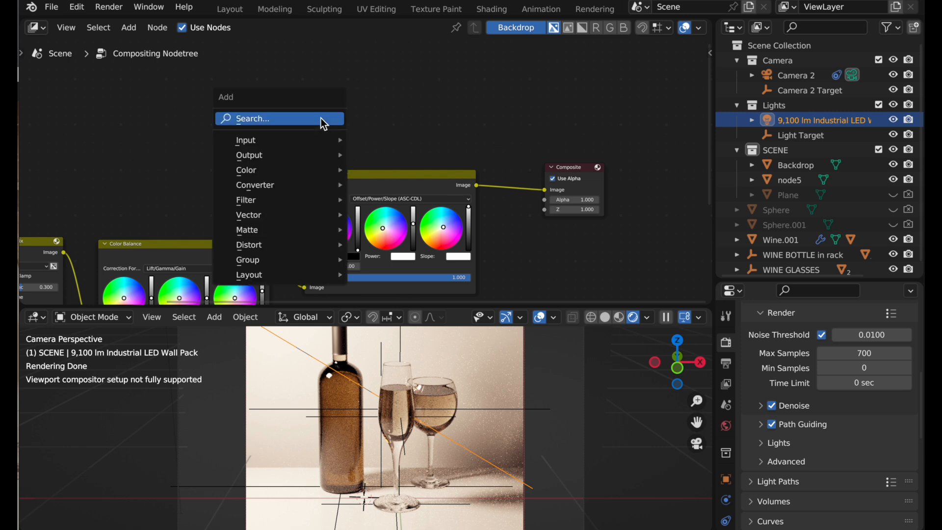
left_click(321, 119)
type("viewe")
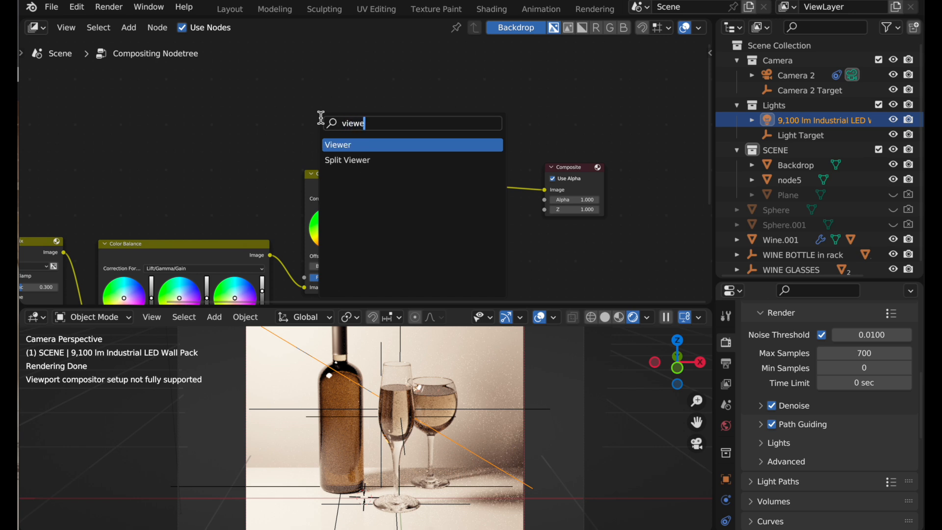
left_click(354, 145)
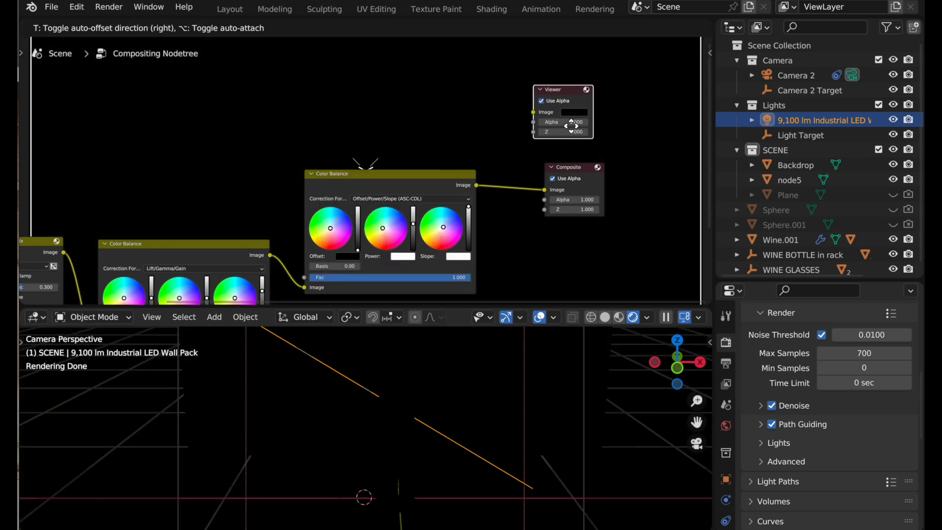
left_click(581, 125)
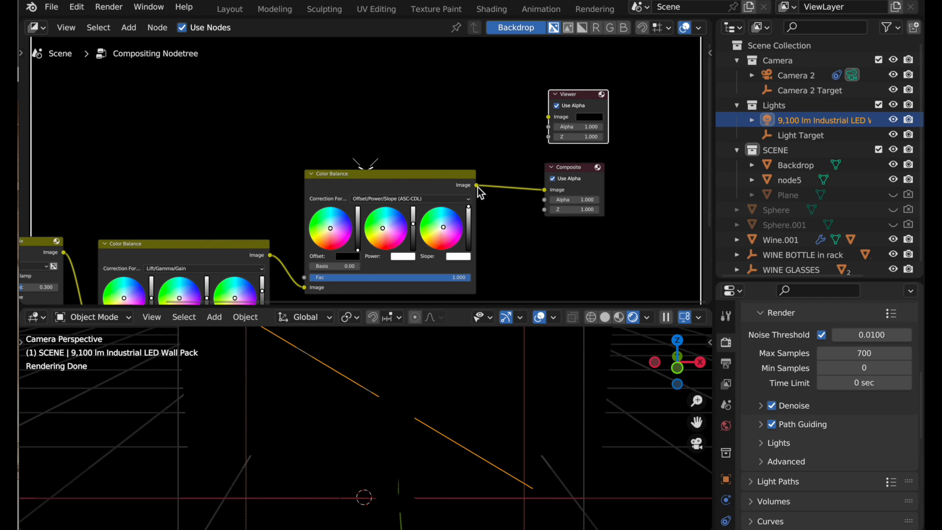
left_click_drag(476, 185, 548, 118)
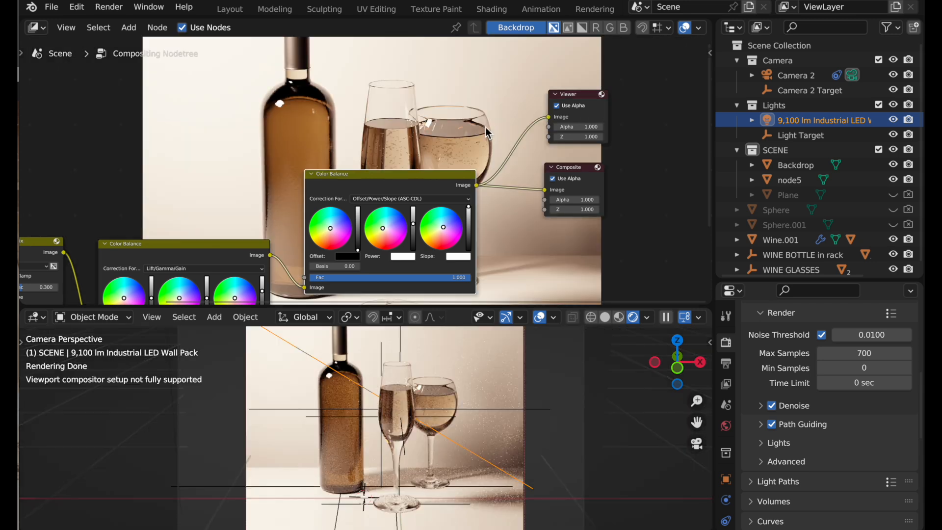
Move the compositor backdrop to offset -452, 94 and set its zoom to 1.37
scroll(484, 125, "left", 3)
scroll(484, 125, "up", 2)
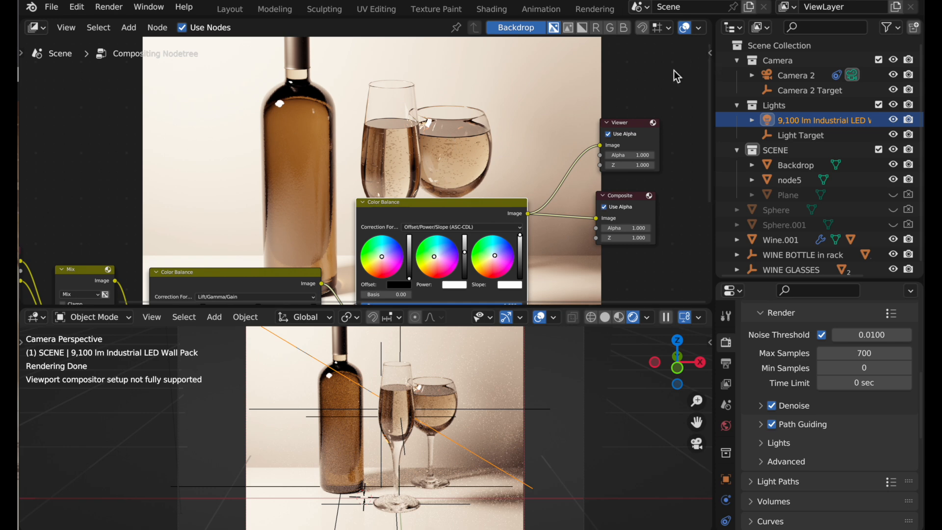
key("n")
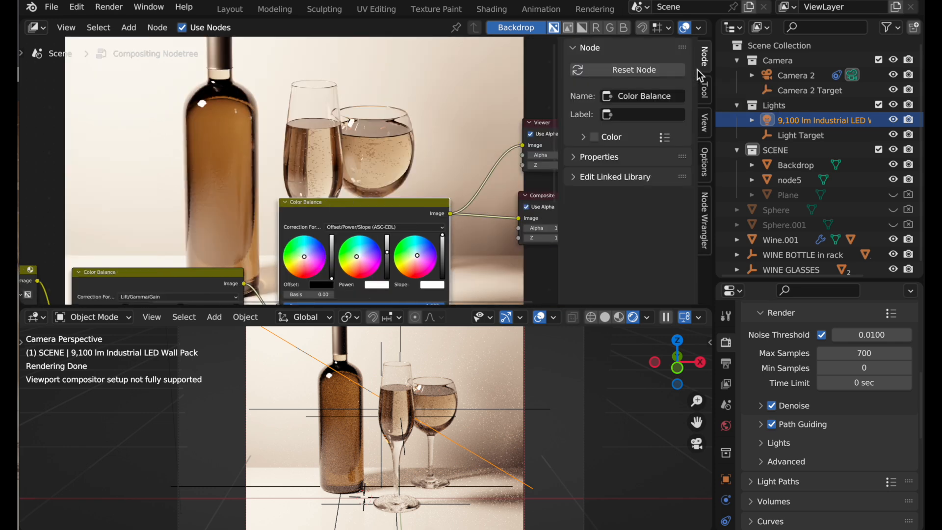
left_click(703, 125)
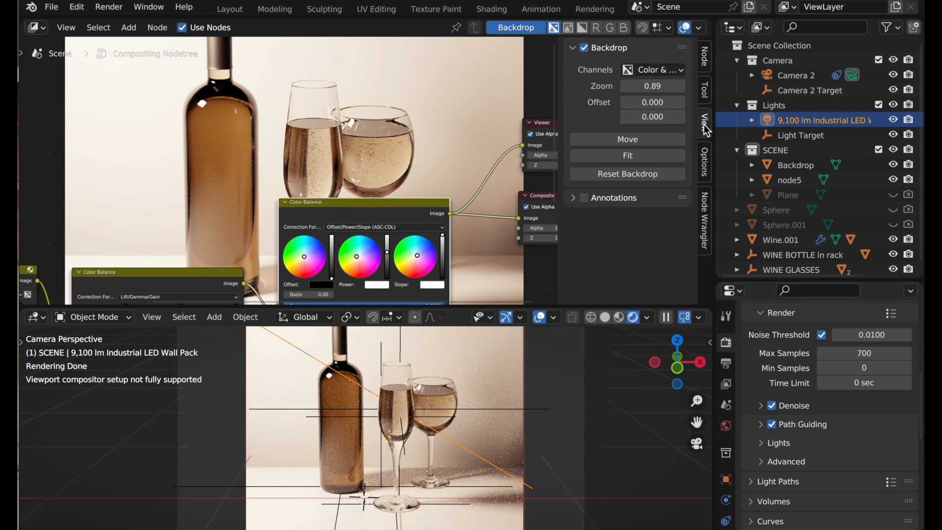
left_click(628, 140)
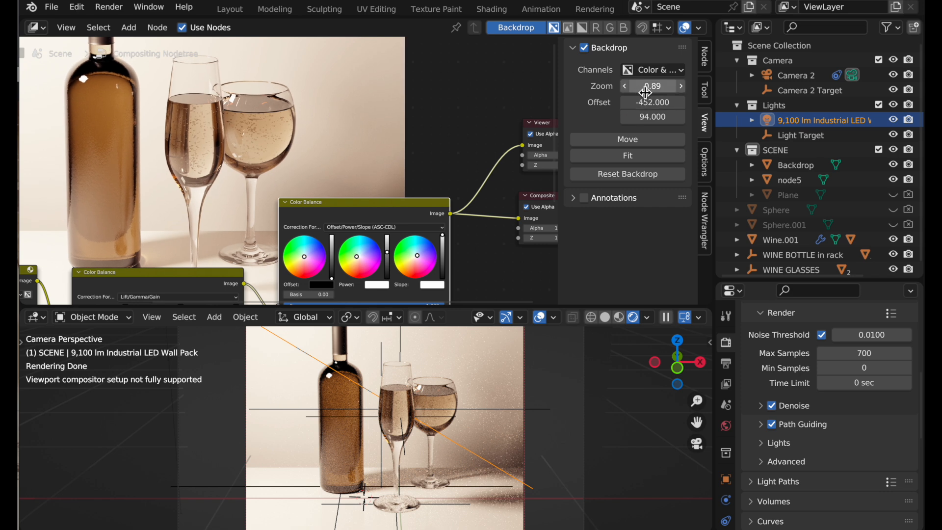
left_click_drag(652, 86, 677, 86)
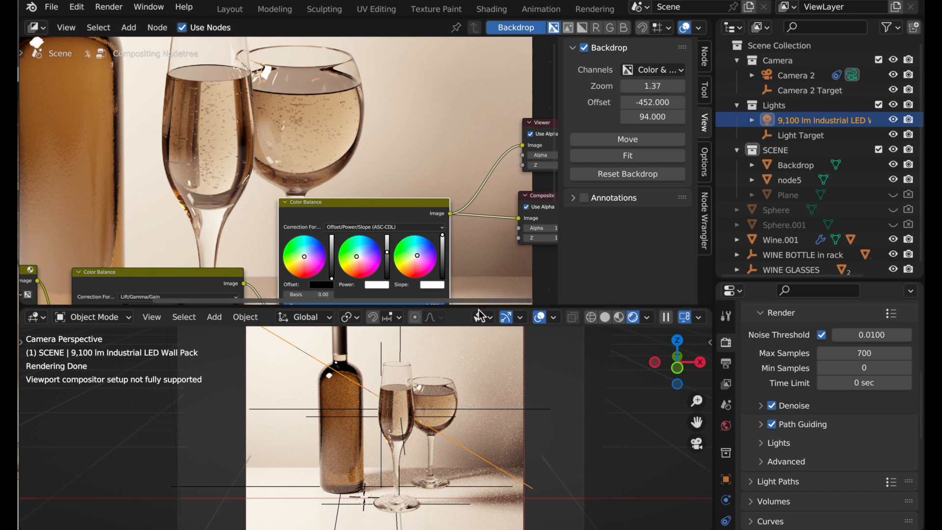
Enlarge the node editor area downward and hide its sidebar to leave more room for the backdrop and nodes
left_click_drag(478, 307, 478, 450)
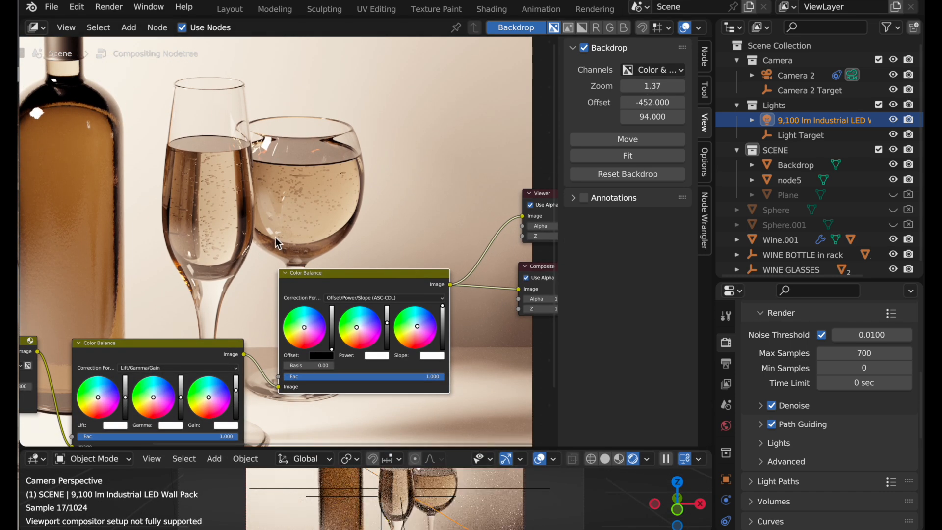
scroll(275, 237, "left", 5)
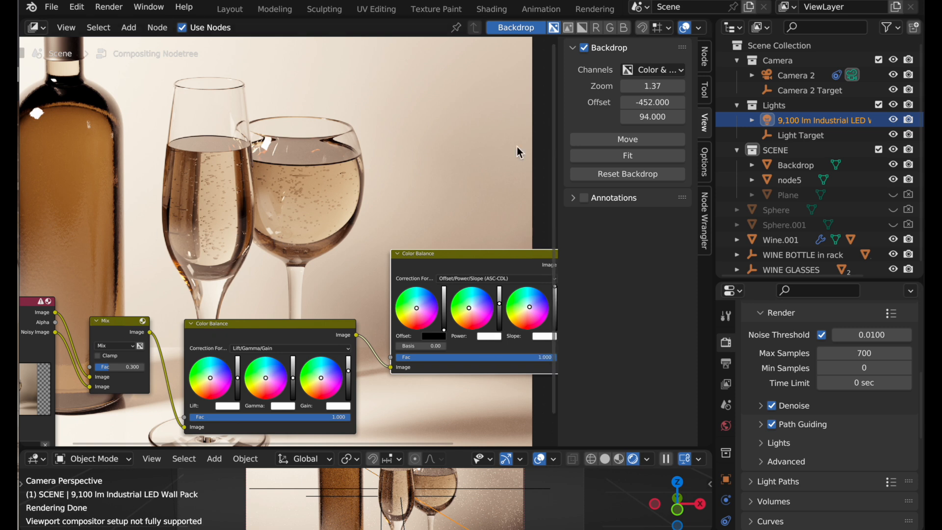
key("n")
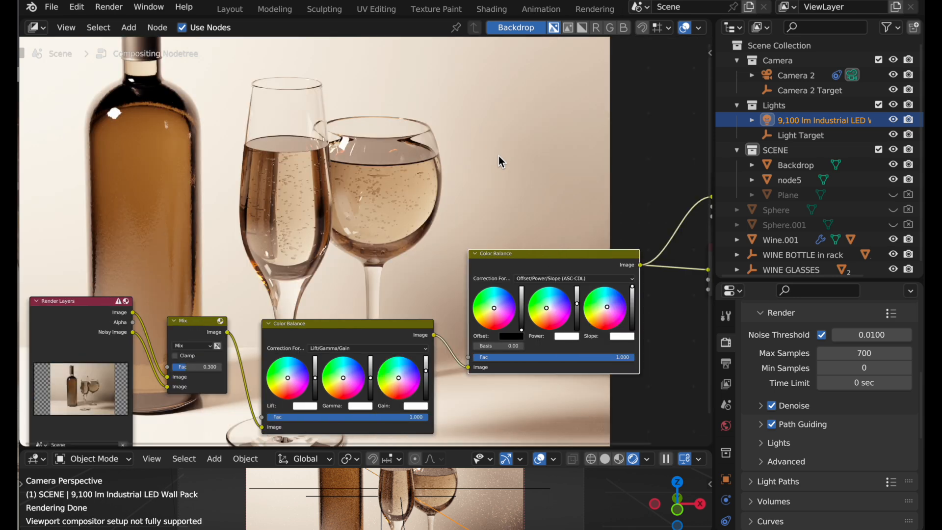
In the Shading workspace, set the viewport compositor to Always and move the LED wall pack light slightly along negative Y in the top view
left_click(492, 9)
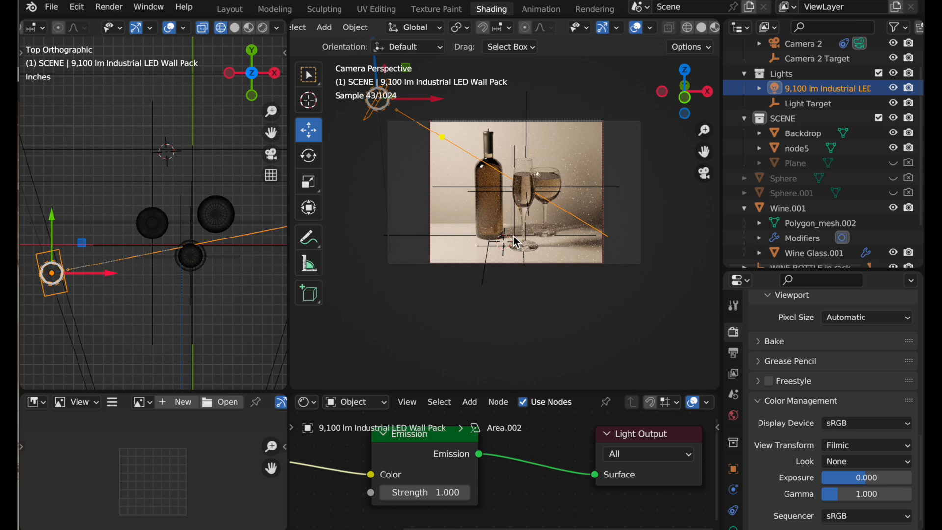
scroll(535, 200, "up", 5)
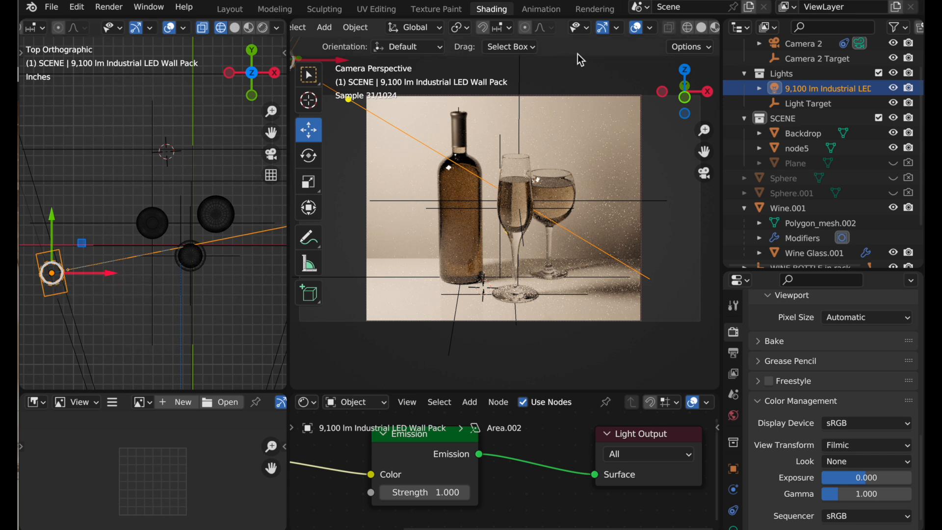
scroll(672, 35, "down", 4)
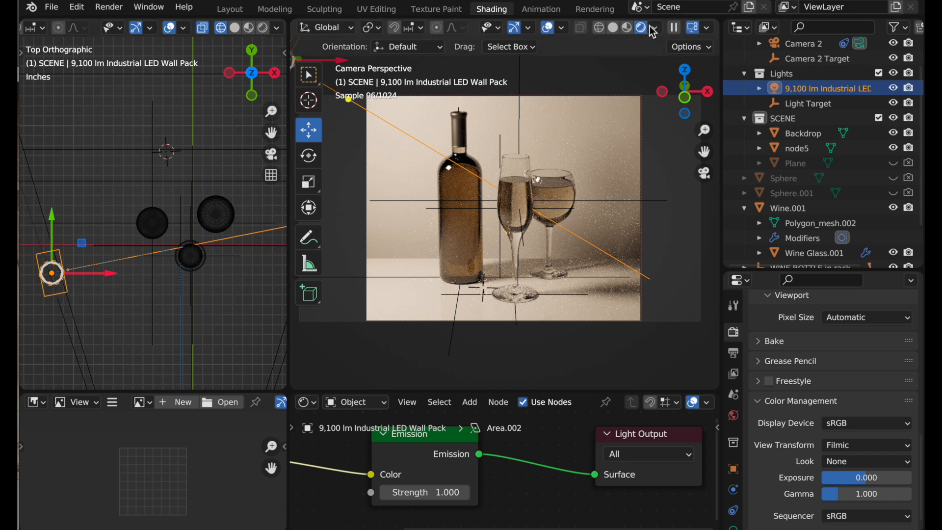
left_click(654, 28)
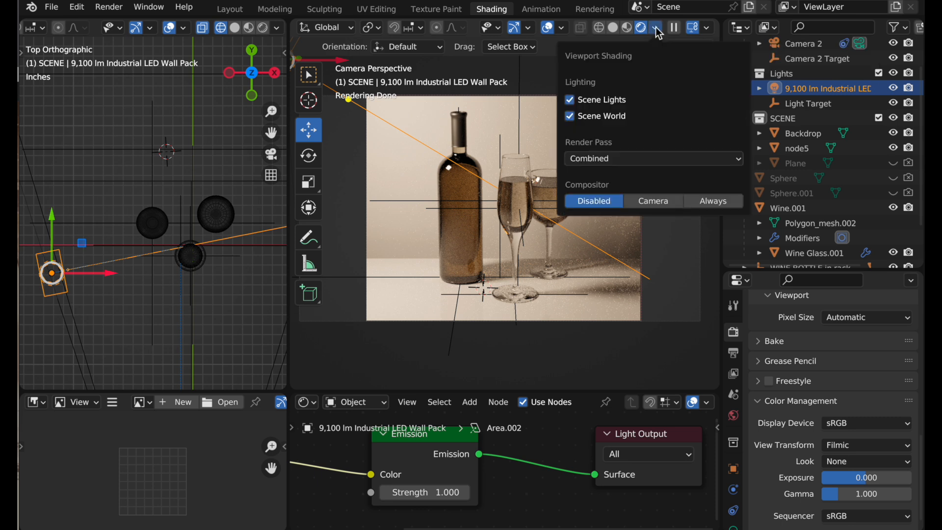
left_click(709, 205)
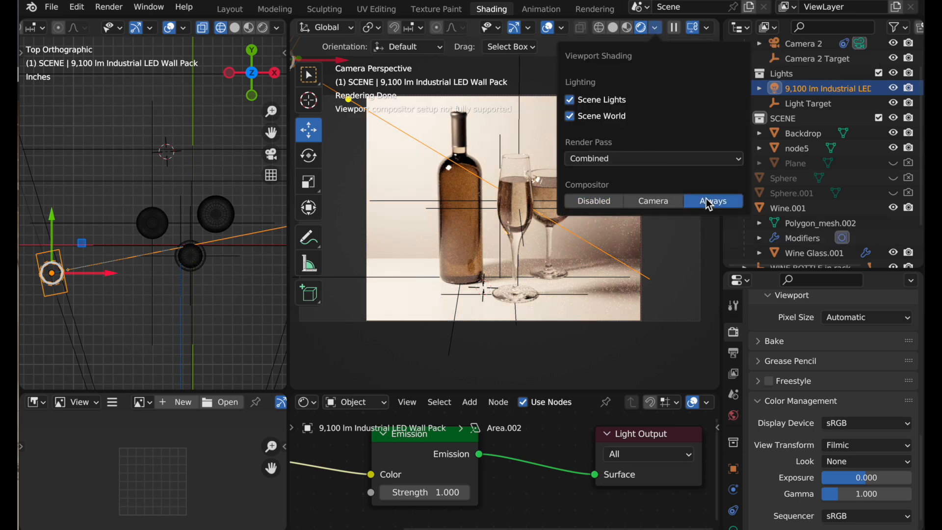
left_click_drag(61, 279, 61, 290)
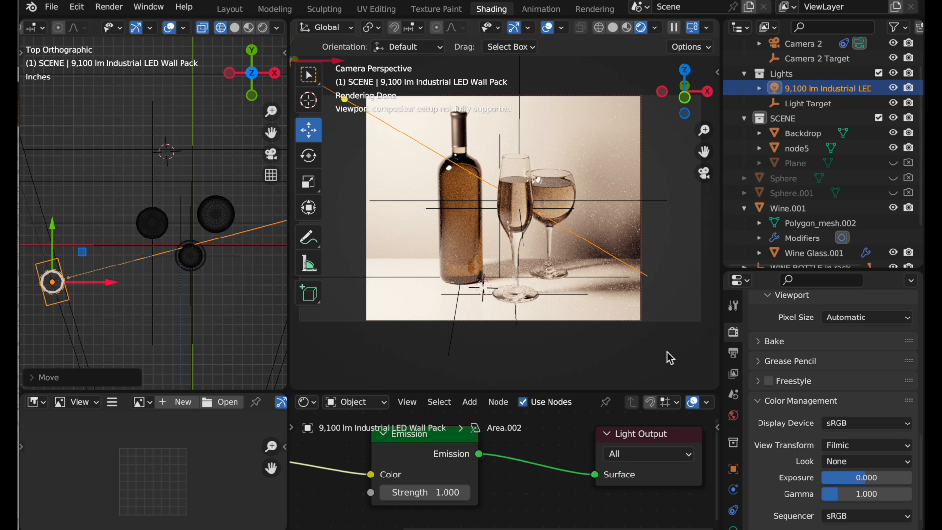
Open the recent file Wine Glasses START (Filmic+compositor).blend and show its camera view in rendered shading
left_click(51, 7)
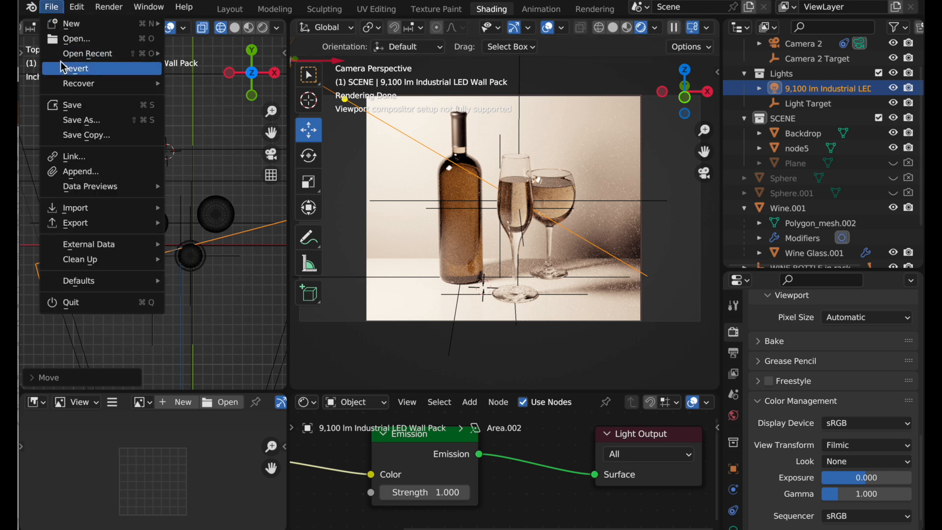
mouse_move(69, 54)
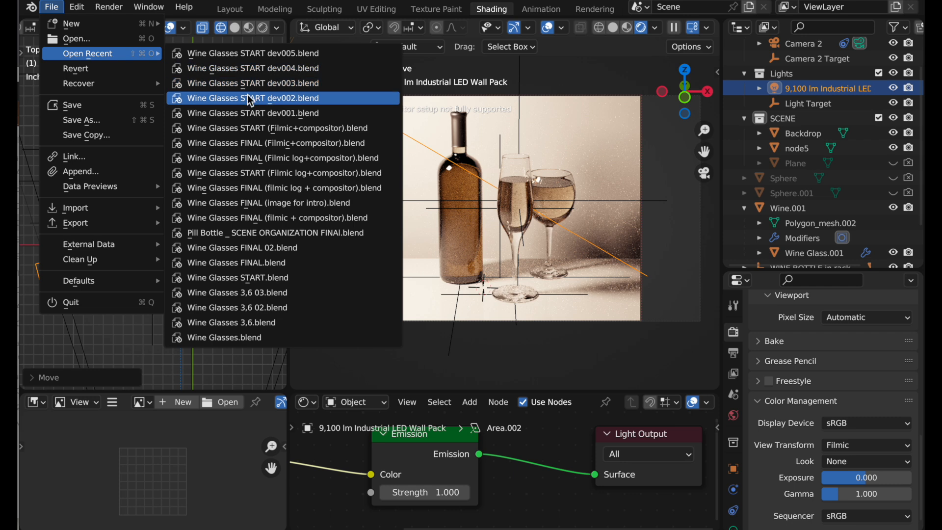
left_click(248, 128)
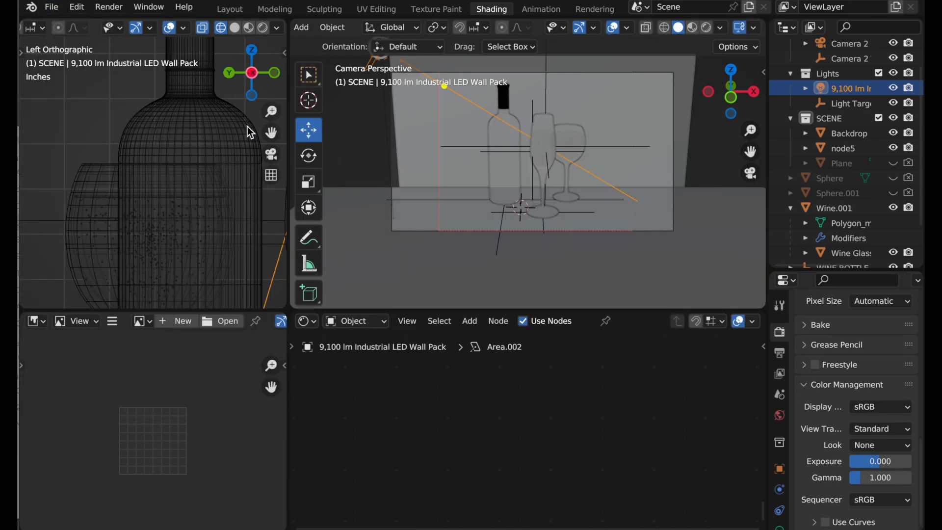
left_click(706, 30)
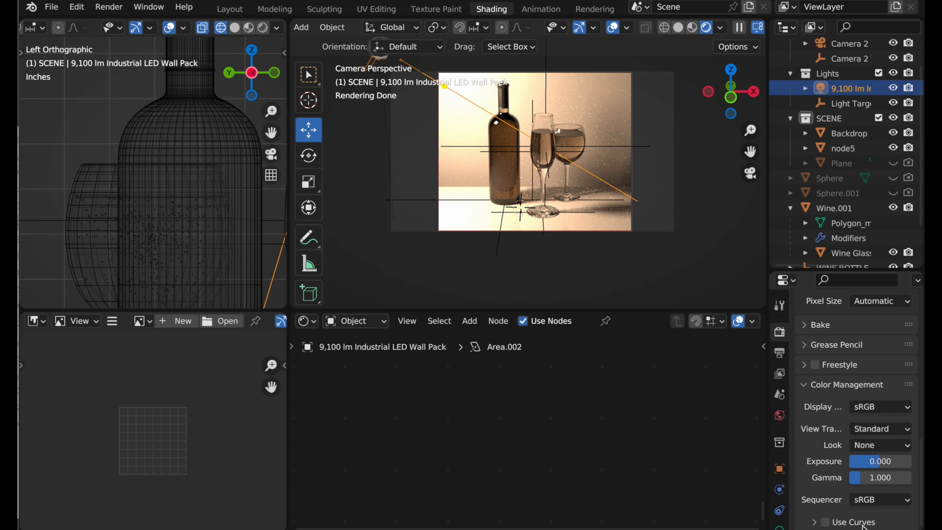
Try the Filmic view transform in Color Management and inspect the wine scene in the rendered camera view
left_click(866, 432)
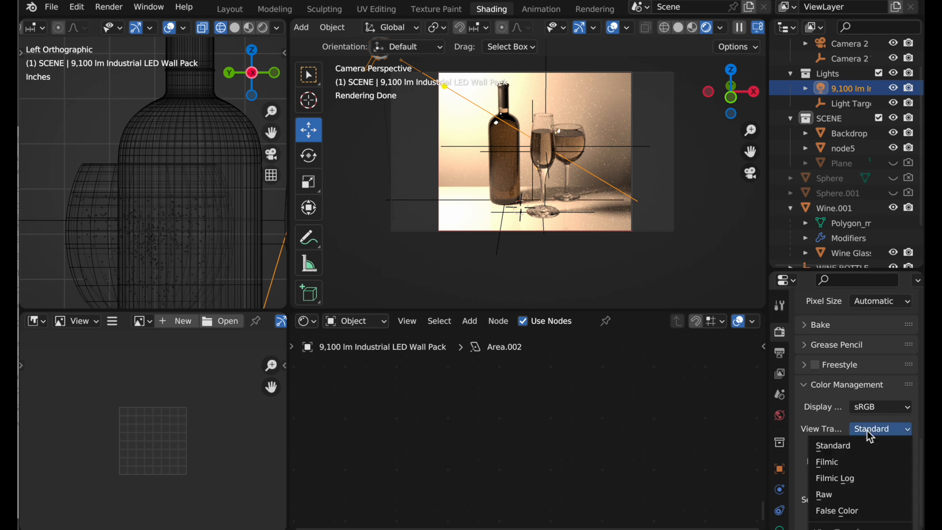
left_click(861, 458)
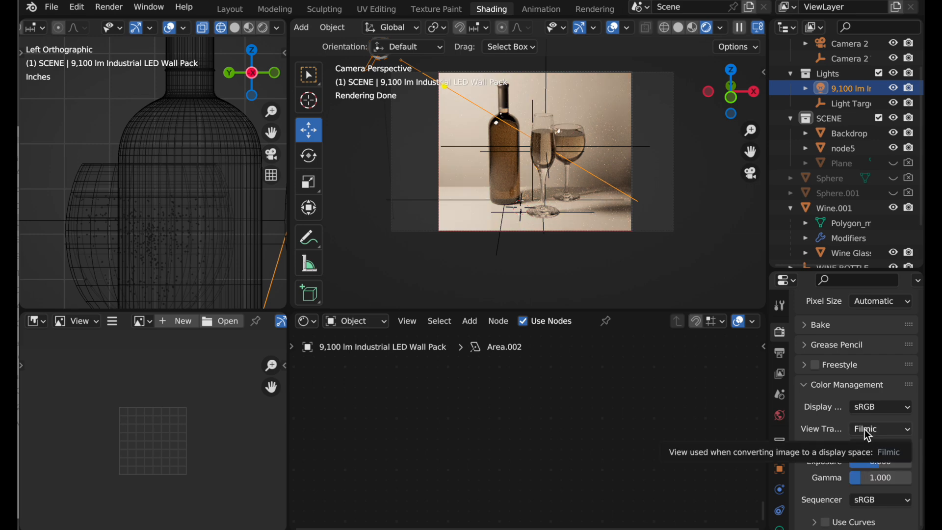
scroll(584, 121, "up", 1)
scroll(593, 115, "up", 1)
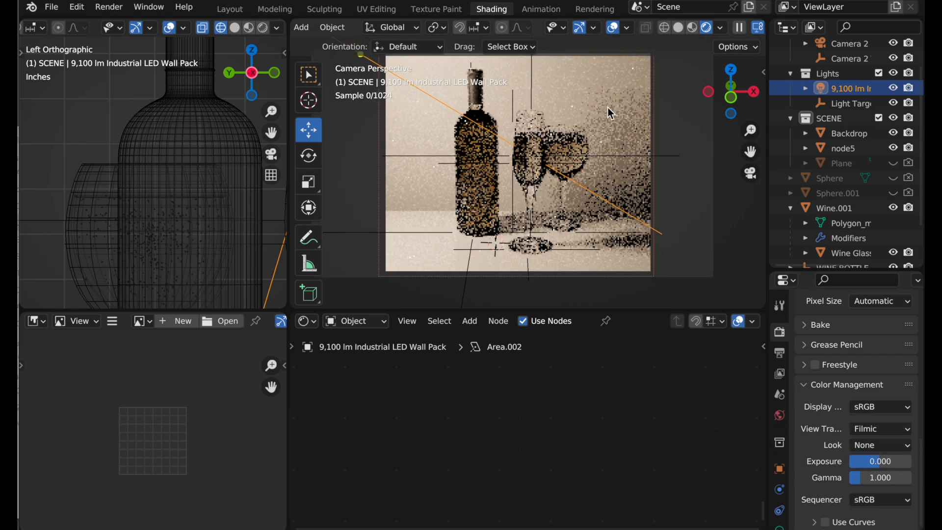
Set the Color Management View Transform to Filmic Log
left_click(875, 426)
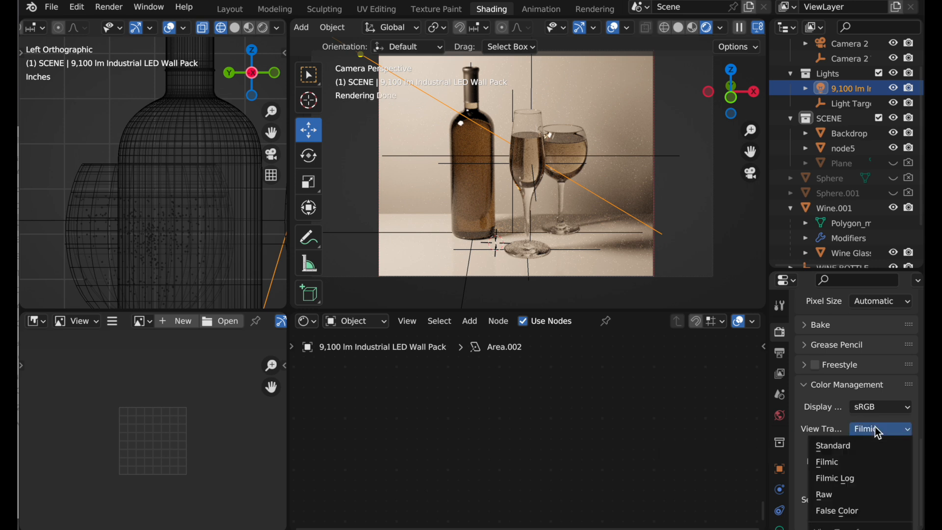
left_click(867, 478)
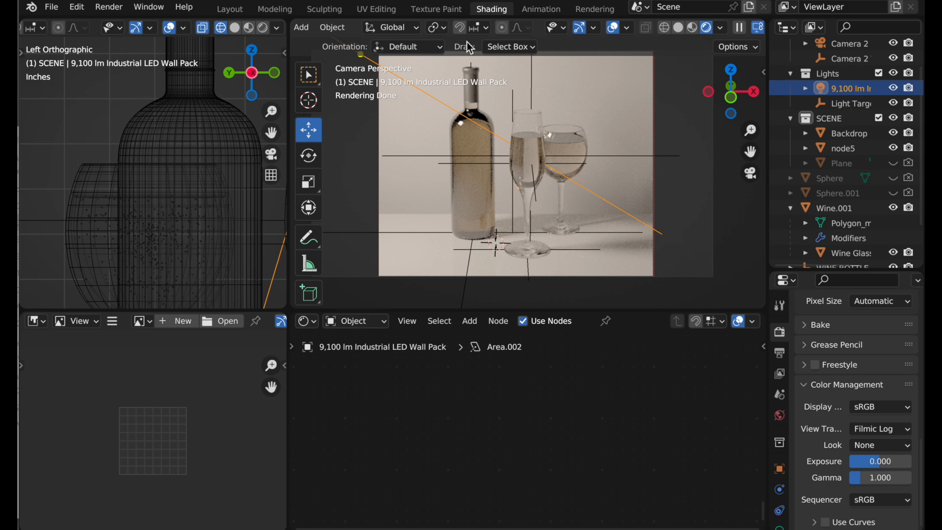
Go to the Compositing workspace, switch its 3D viewport to rendered shading and set the viewport compositor to Always
scroll(503, 13, "down", 5)
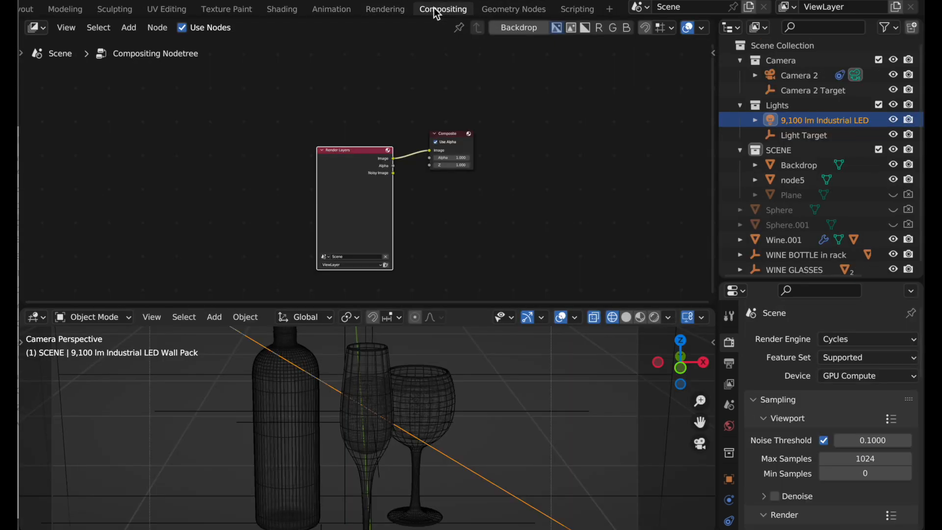
left_click(442, 9)
left_click(653, 316)
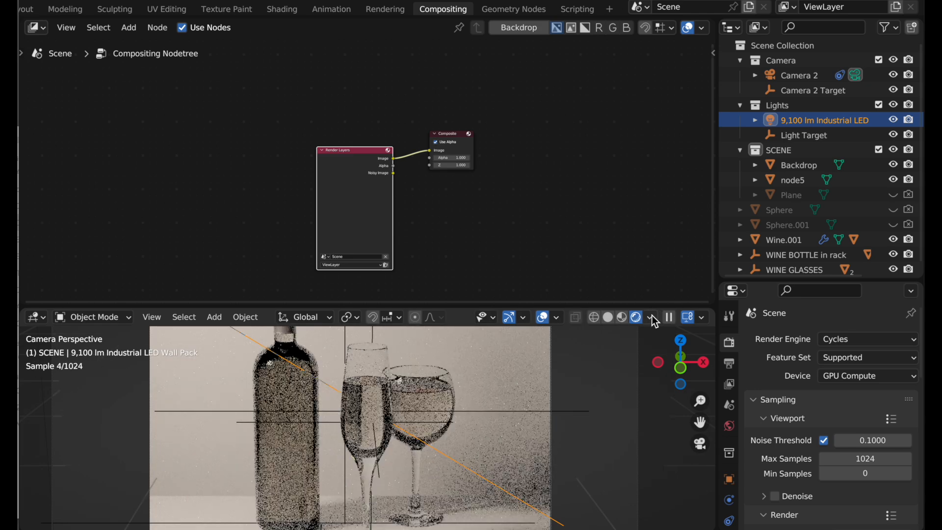
left_click(651, 316)
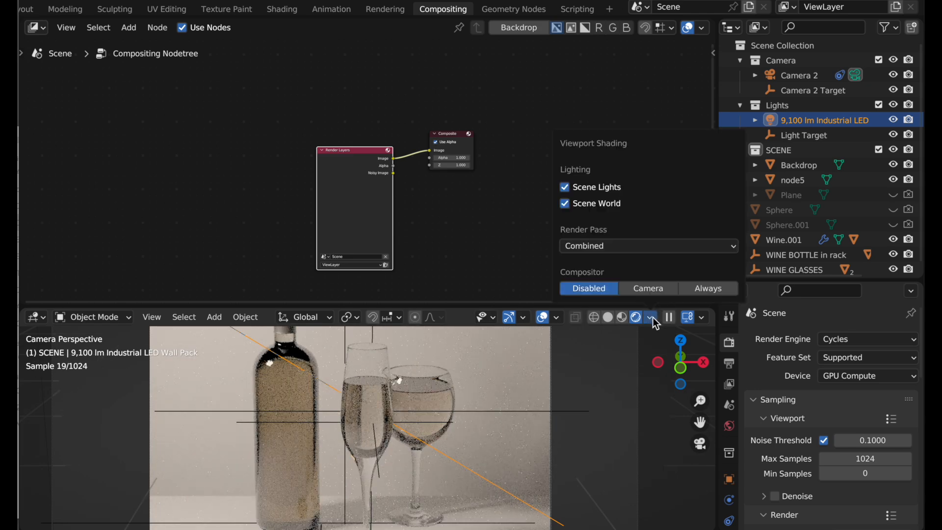
left_click(708, 294)
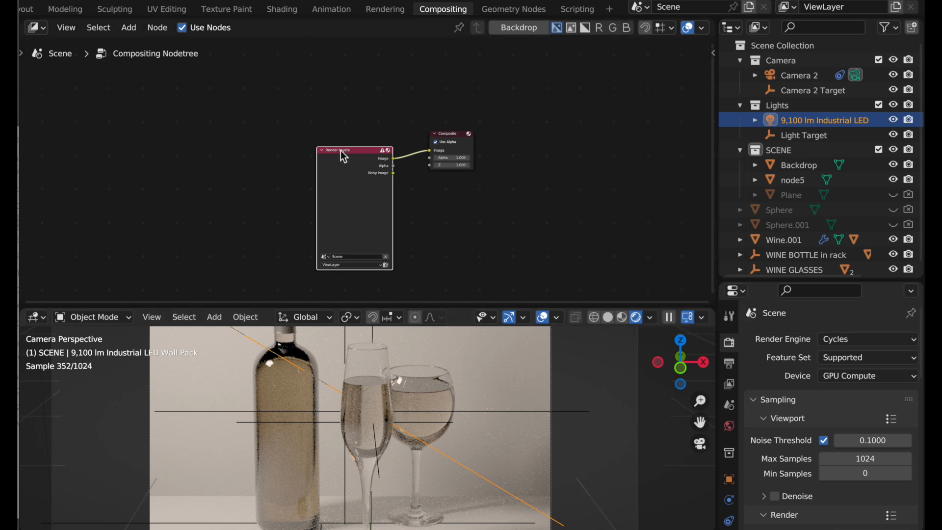
Spread the Render Layers and Composite nodes apart to make room between them, and enable the compositor Backdrop
left_click_drag(355, 148, 193, 182)
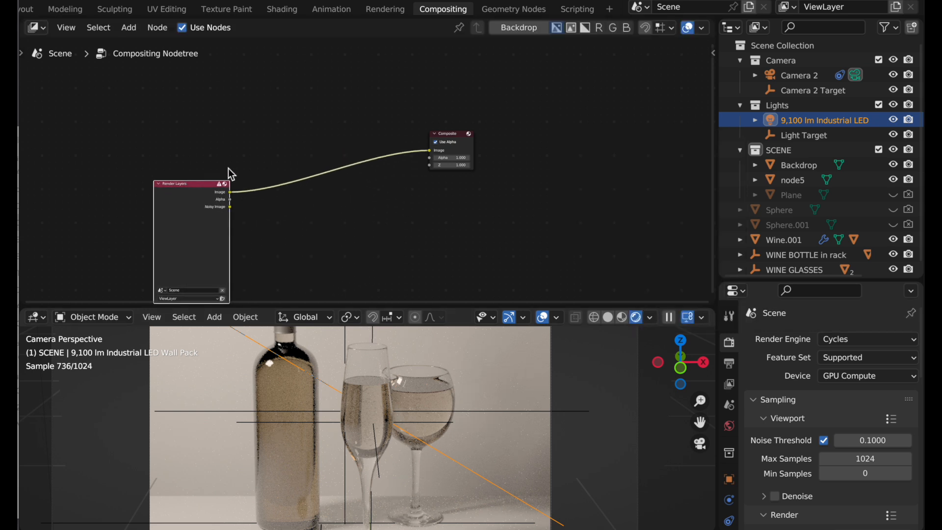
left_click(521, 28)
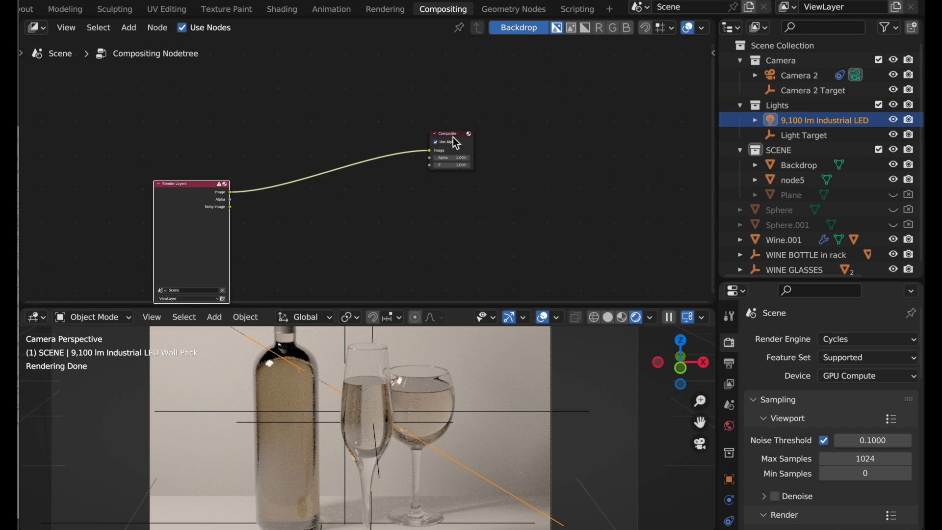
left_click_drag(452, 137, 513, 131)
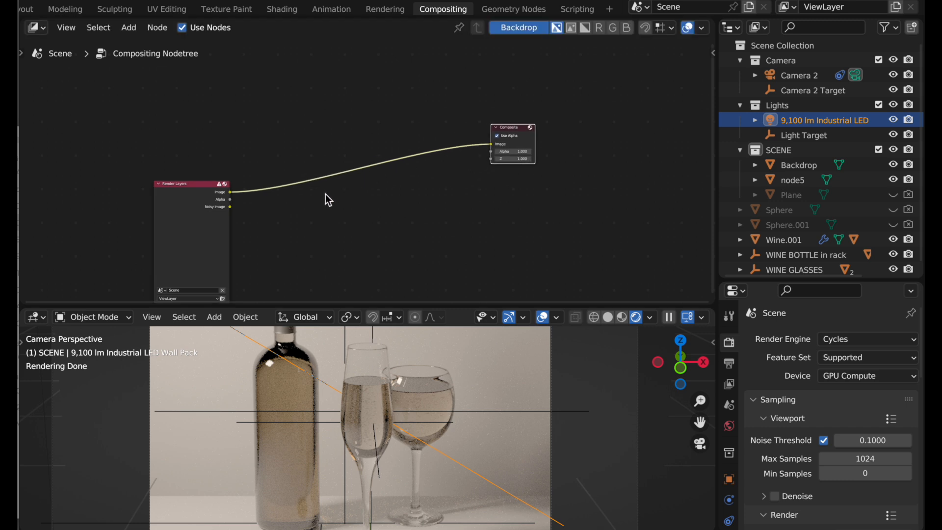
scroll(317, 186, "up", 1)
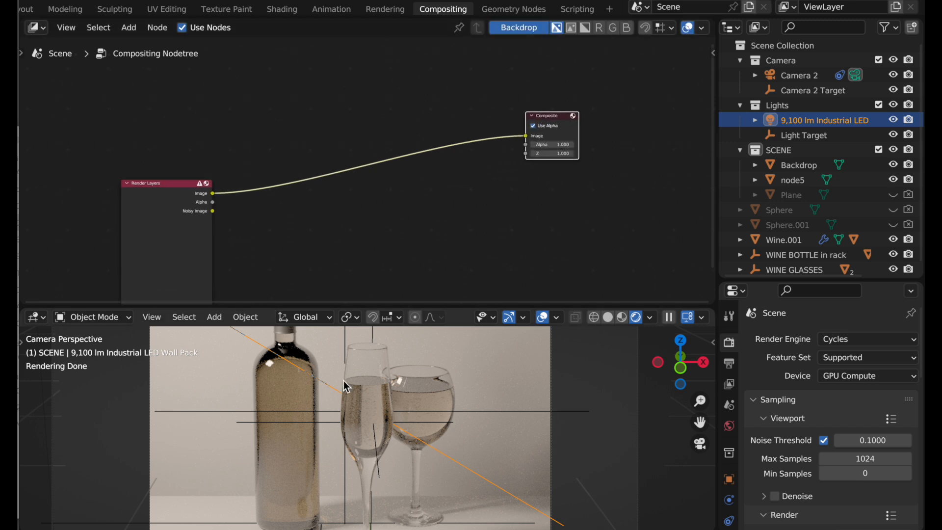
Insert a Color Balance node on the Image link between the Render Layers and Composite nodes
key("shift+a")
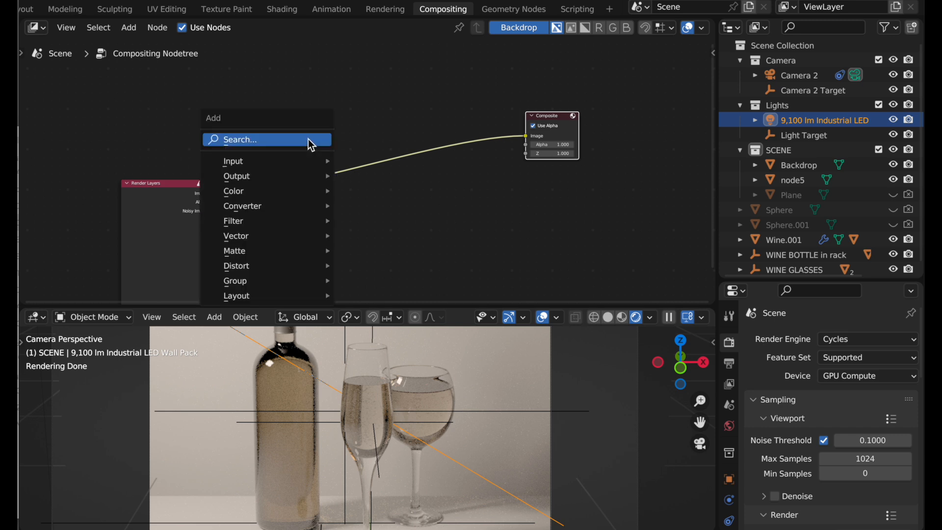
mouse_move(297, 190)
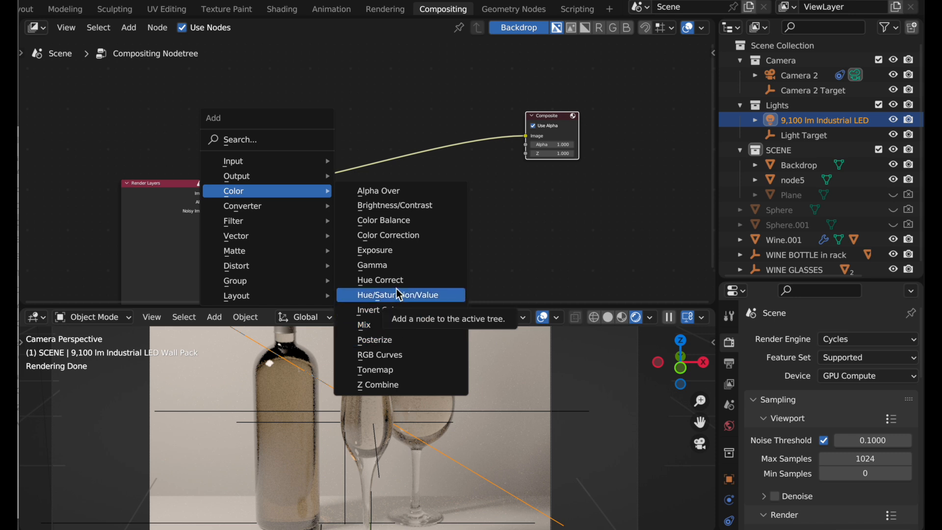
left_click(394, 220)
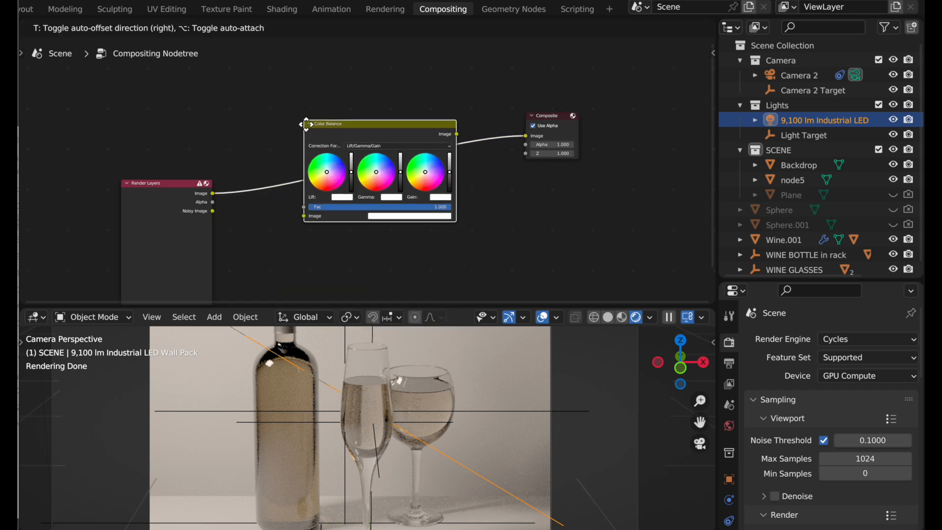
left_click(296, 125)
scroll(363, 147, "up", 3)
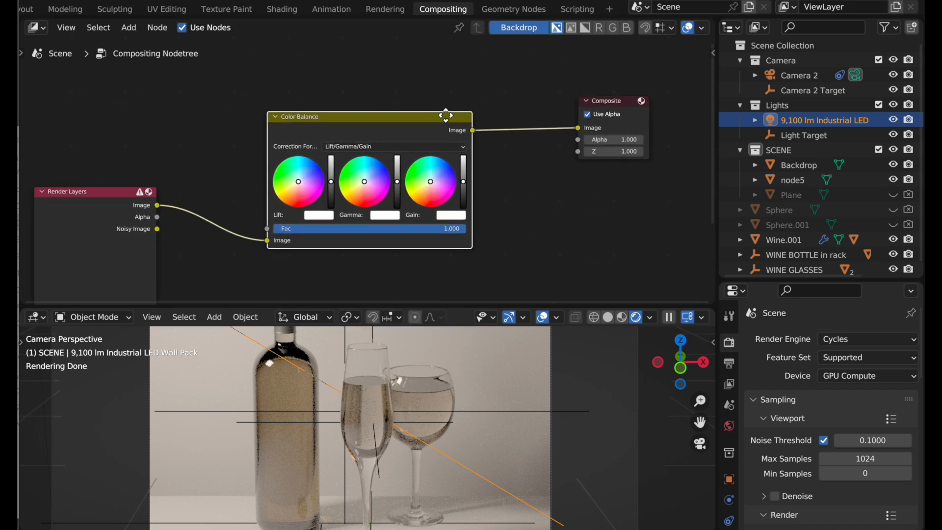
Set the Color Balance node's Correction Formula to Offset/Power/Slope (ASC-CDL)
scroll(466, 149, "up", 1)
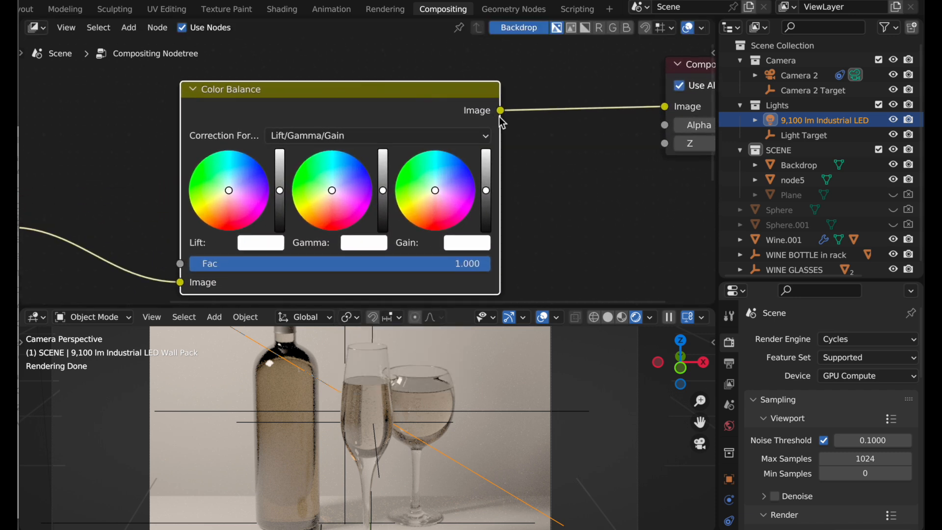
left_click(442, 132)
left_click(430, 182)
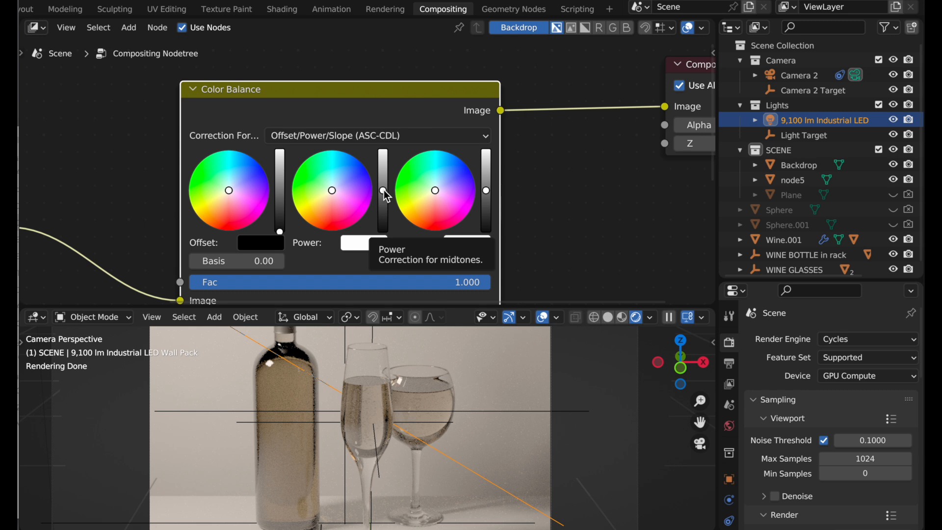
Raise the node's Power and push Slope to its slider maximum, tinting Slope slightly toward blue and Power slightly toward green
left_click_drag(384, 190, 383, 161)
left_click_drag(488, 191, 485, 149)
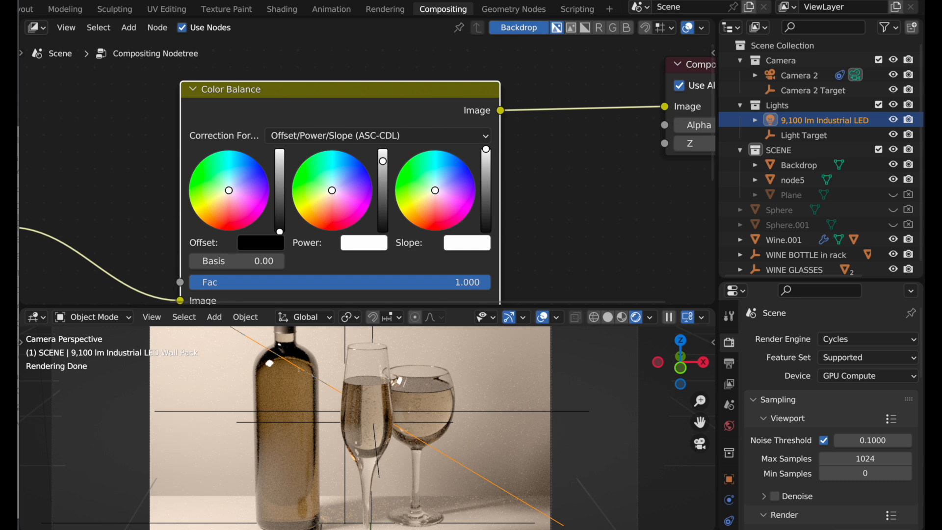
left_click_drag(486, 149, 485, 149)
mouse_move(434, 191)
left_mouse_down()
mouse_move(441, 174)
mouse_move(421, 195)
left_mouse_up()
left_click_drag(335, 196, 327, 187)
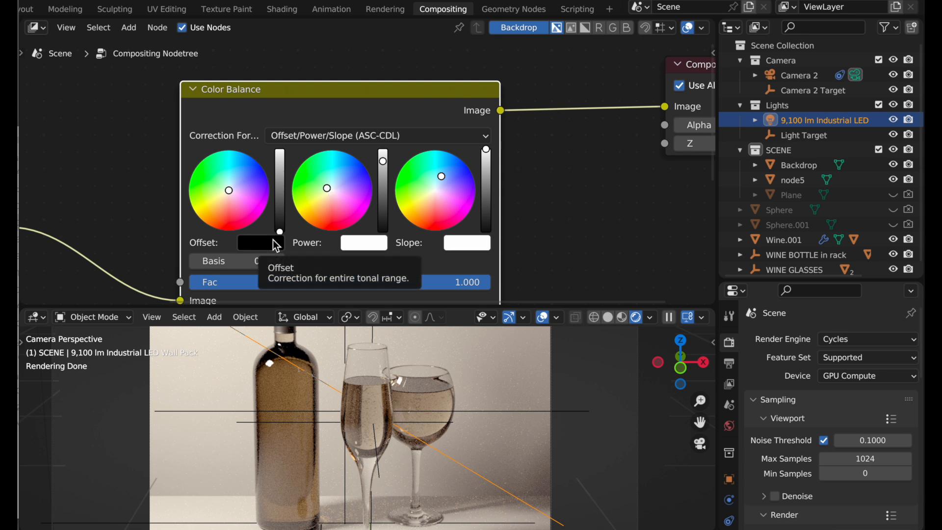
Insert a Brightness/Contrast node on the Image link between the Render Layers and Color Balance nodes
scroll(272, 239, "left", 10)
scroll(273, 239, "right", 1)
left_click_drag(210, 215, 105, 234)
key("shift+a")
mouse_move(185, 109)
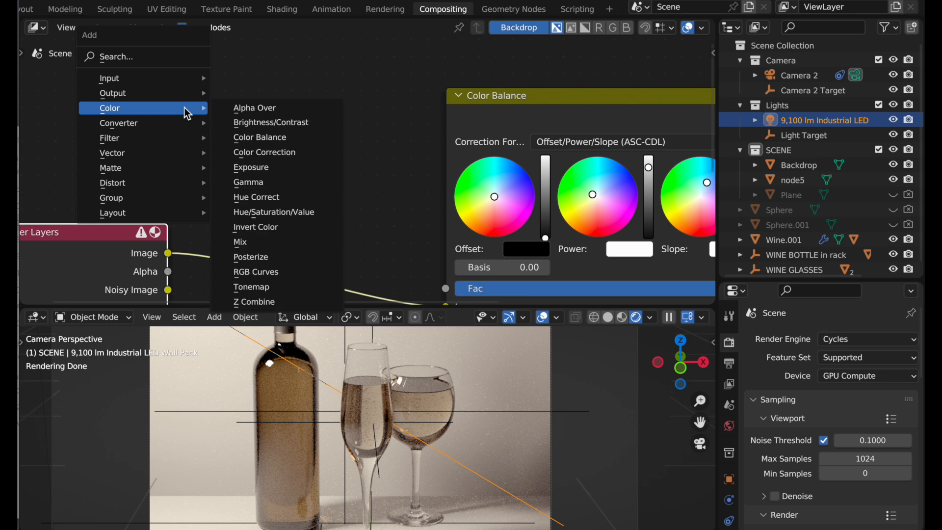
left_click(176, 61)
type("con")
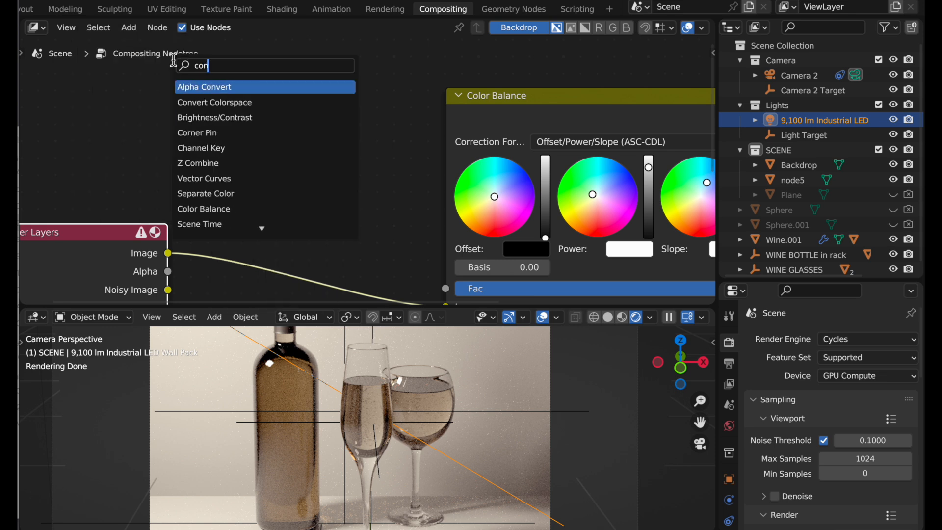
left_click(243, 119)
left_click(308, 264)
Set the Brightness/Contrast node's Contrast to 1
scroll(308, 265, "down", 3)
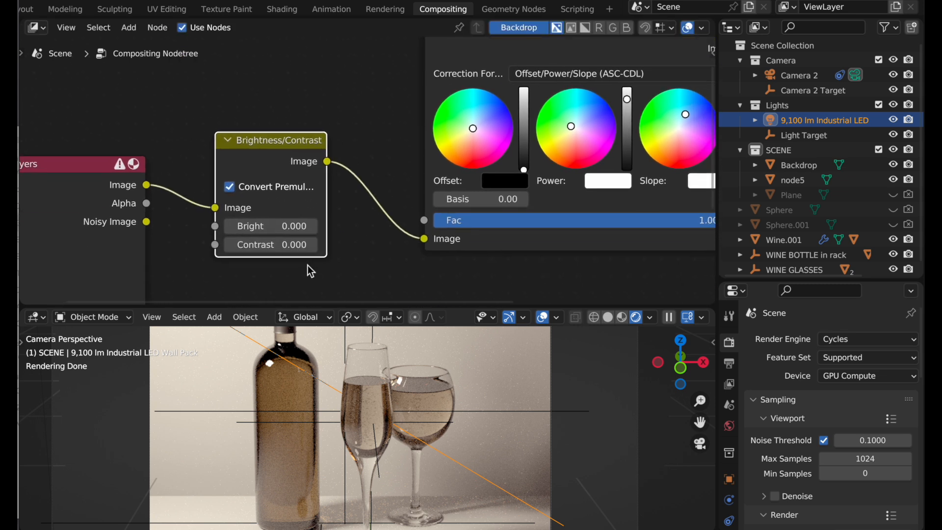
double_click(285, 244)
type("1")
key("Return")
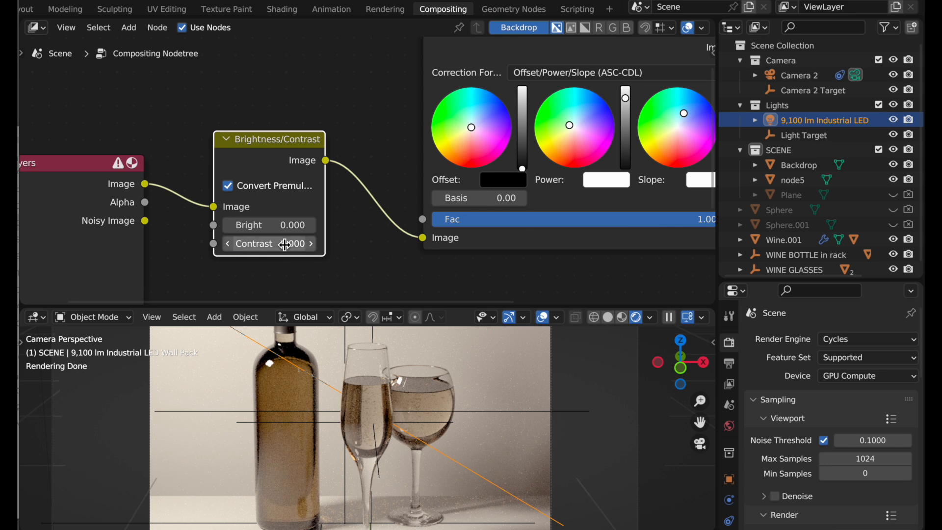
Insert a second Color Balance node between Brightness/Contrast and the existing Color Balance node, and raise its Gain slightly
scroll(312, 245, "right", 4)
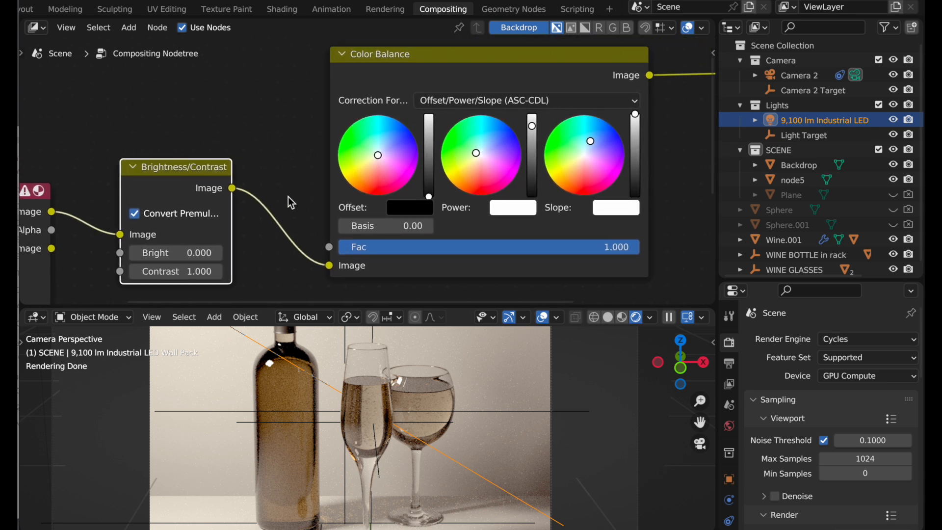
key("shift+a")
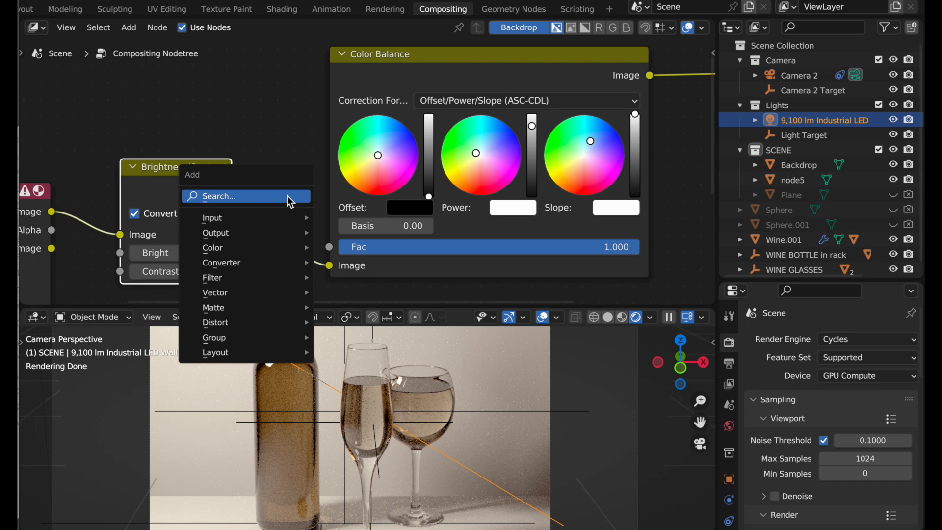
mouse_move(284, 247)
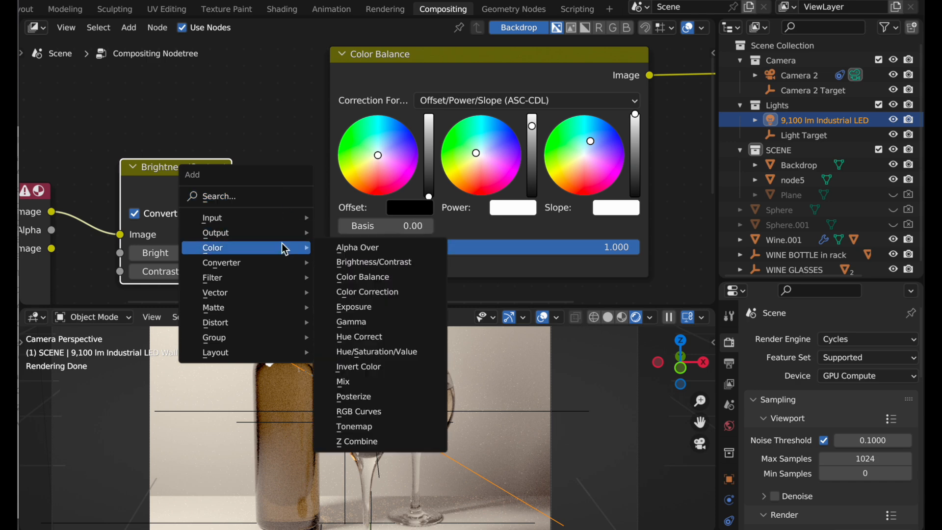
left_click(386, 277)
left_click(269, 212)
scroll(372, 202, "down", 5)
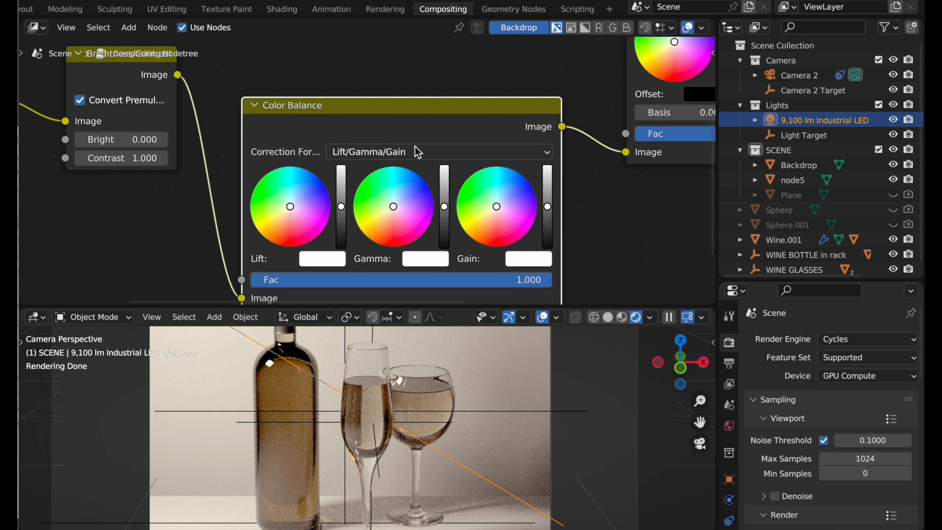
left_click_drag(547, 207, 548, 187)
Raise the Power slider of the Offset/Power/Slope Color Balance node to its maximum
scroll(548, 190, "right", 10)
scroll(548, 189, "up", 3)
left_click_drag(559, 95, 556, 81)
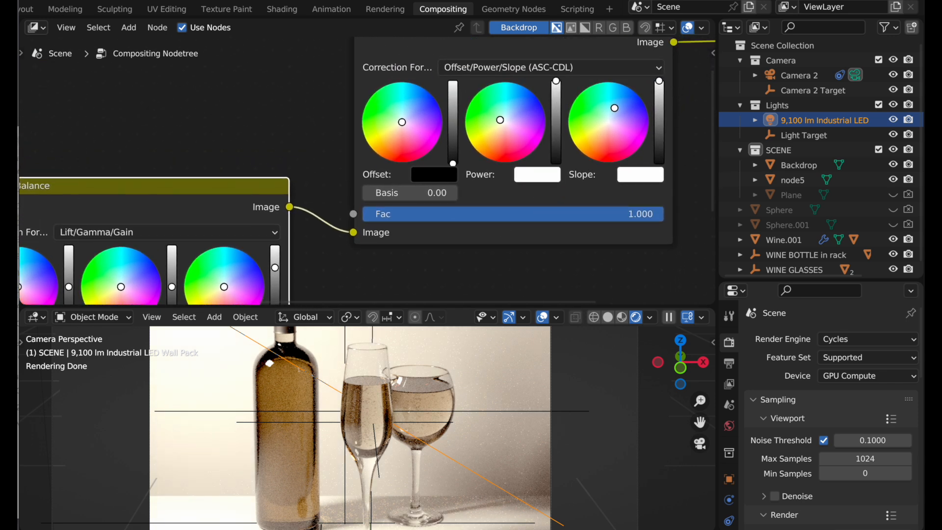
Insert a Hue/Saturation/Value node between the Brightness/Contrast node and the Lift/Gamma/Gain Color Balance node
scroll(490, 139, "left", 10, "ctrl")
scroll(490, 138, "down", 3, "shift")
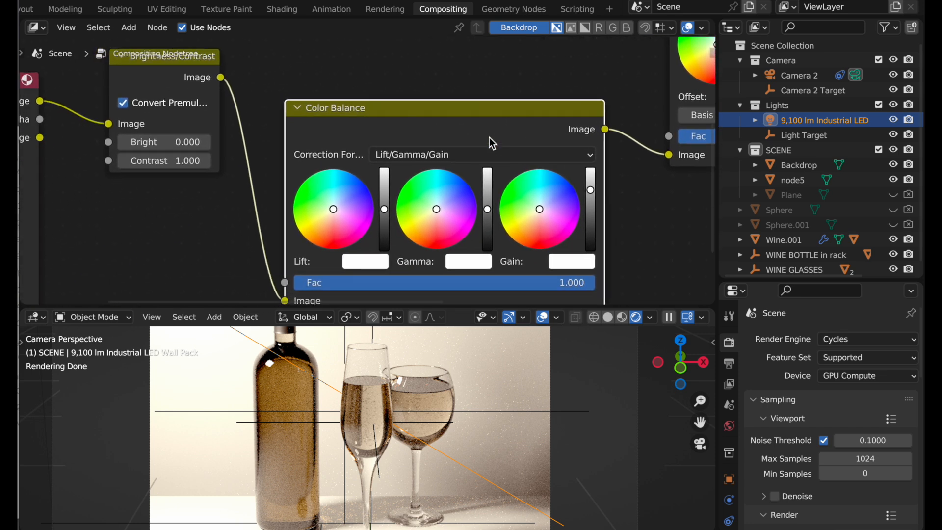
scroll(489, 137, "left", 3, "ctrl")
scroll(489, 138, "up", 1, "shift")
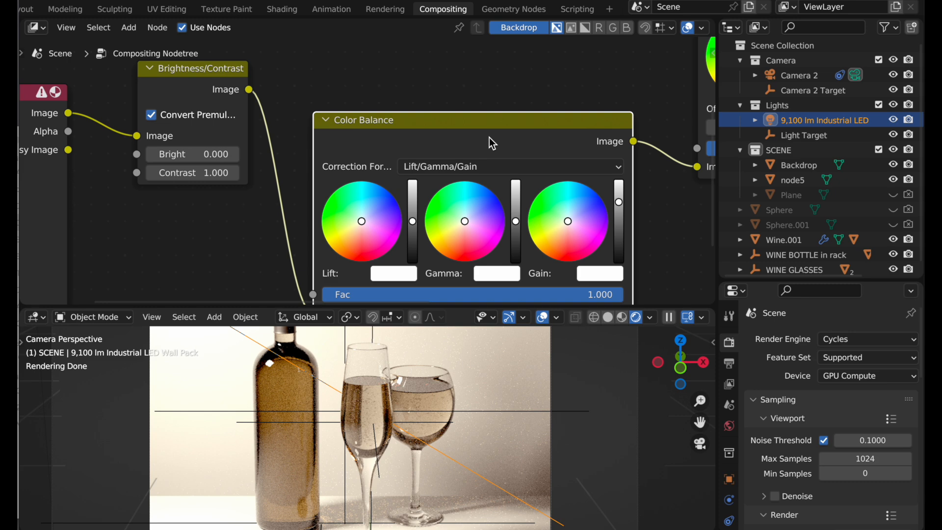
scroll(343, 378, "down", 4)
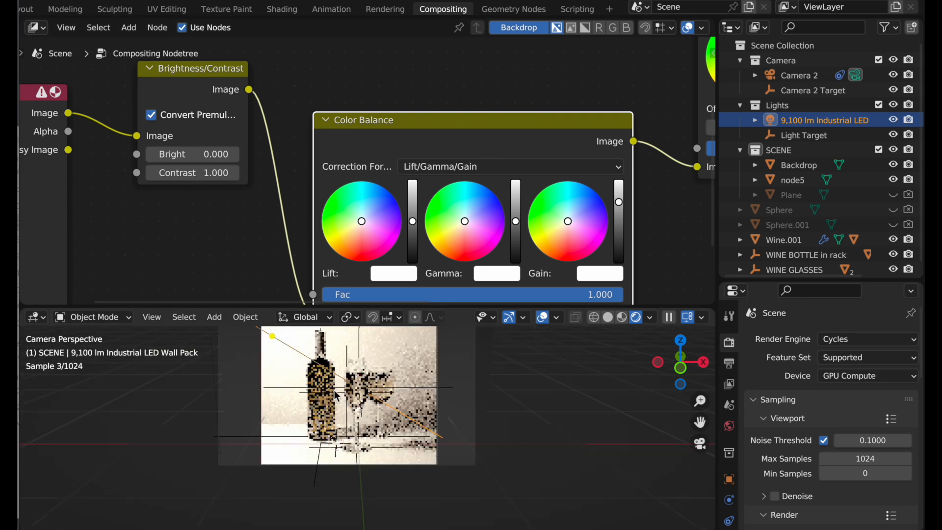
scroll(350, 369, "up", 2)
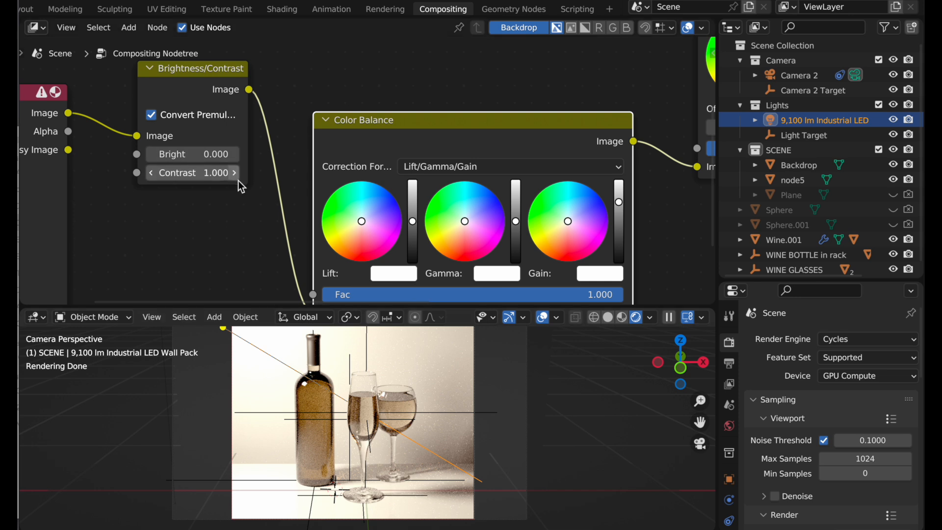
scroll(291, 168, "down", 2)
middle_click_drag(277, 191, 378, 206)
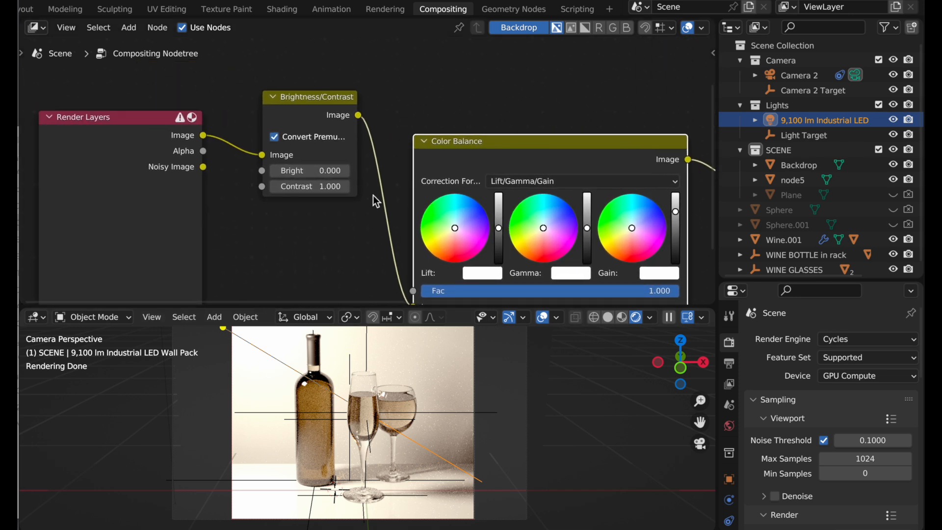
key("shift+a")
mouse_move(387, 125)
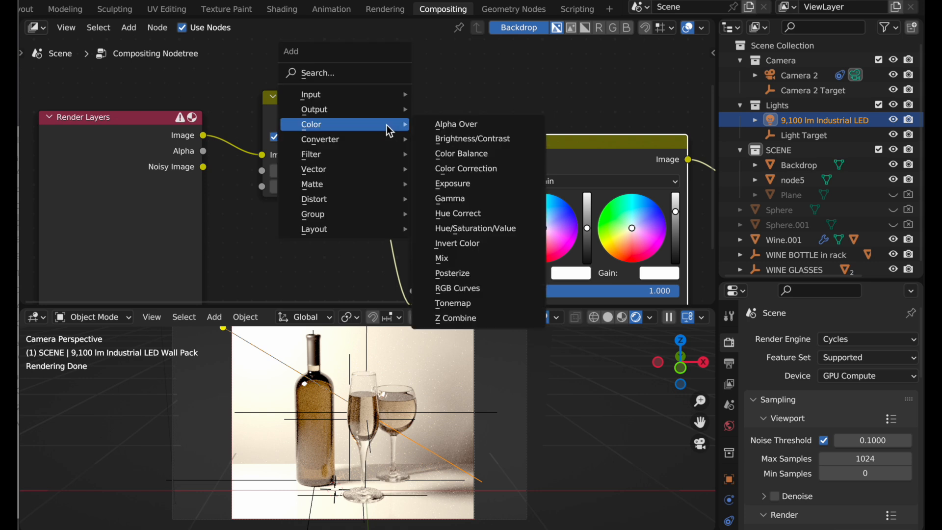
left_click(475, 230)
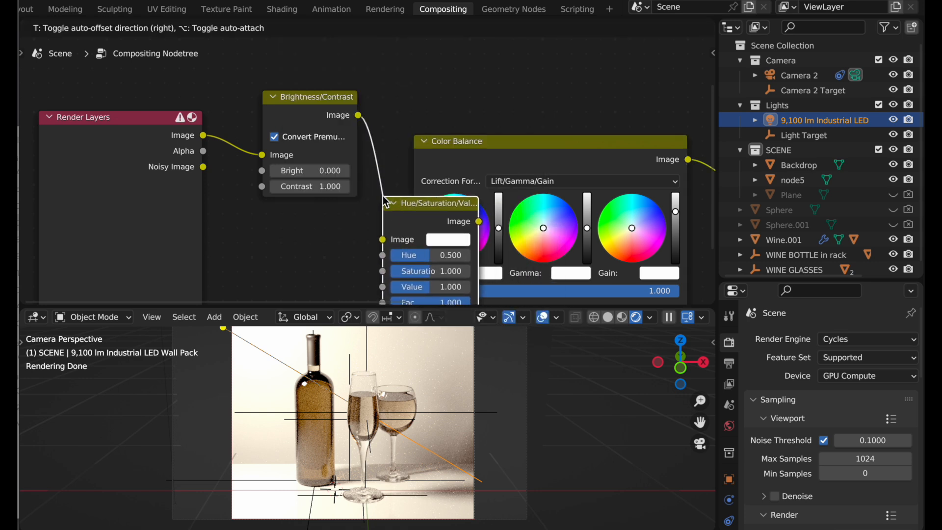
left_click(467, 237)
Try a Saturation of 1.3 on the Hue/Saturation/Value node and settle on 1.2
left_click(475, 270)
type("1.3")
key("Return")
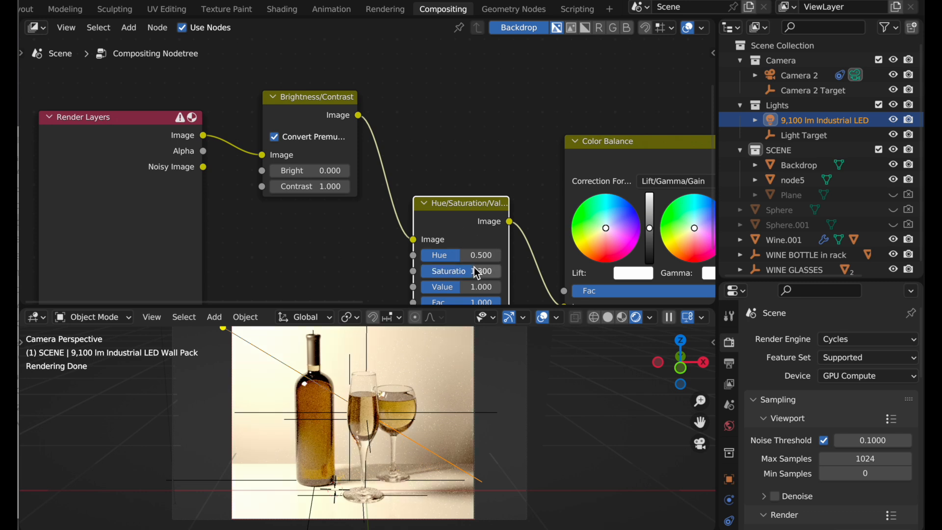
left_click(474, 271)
type("1.2")
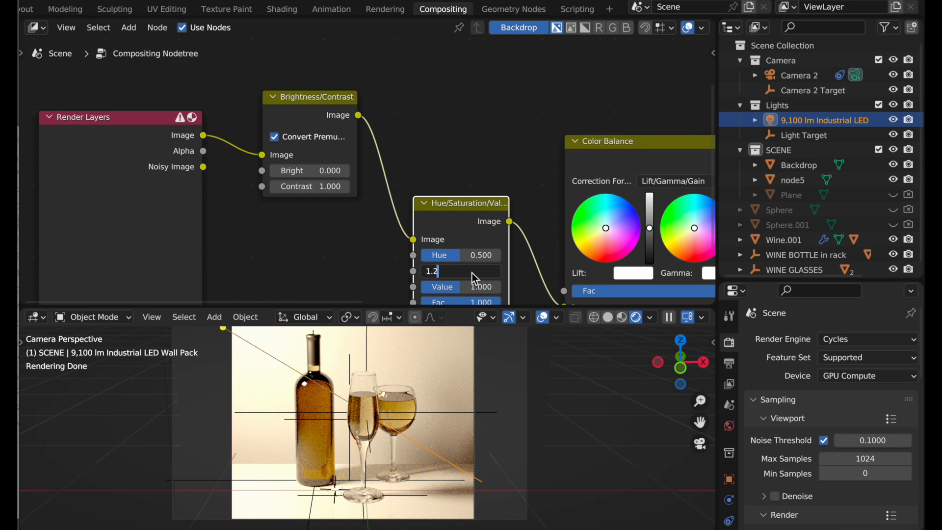
key("Return")
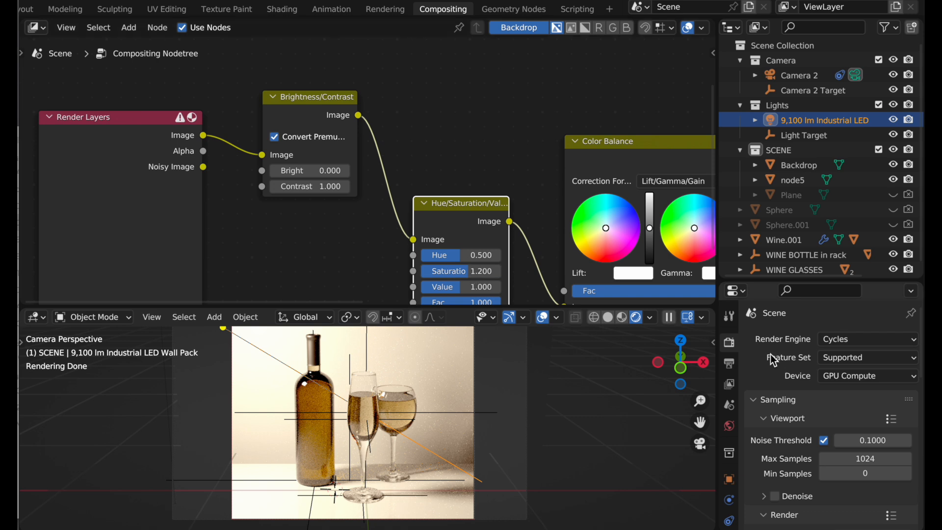
Set the output resolution percentage to 150%
left_click(729, 364)
left_click(871, 390)
key("BackSpace")
type("150")
key("Return")
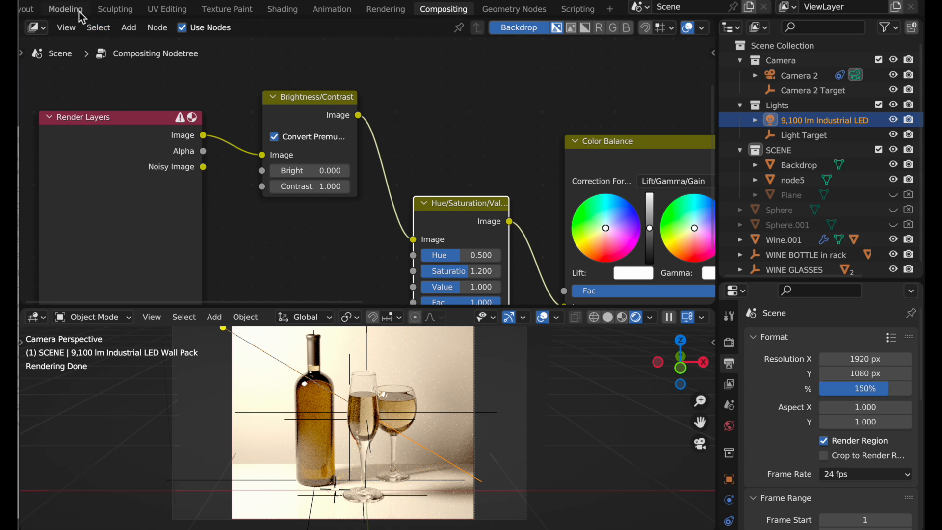
Render the image of the graded bottle and glasses, and close the render result after viewing it
scroll(80, 13, "up", 3)
left_click(108, 7)
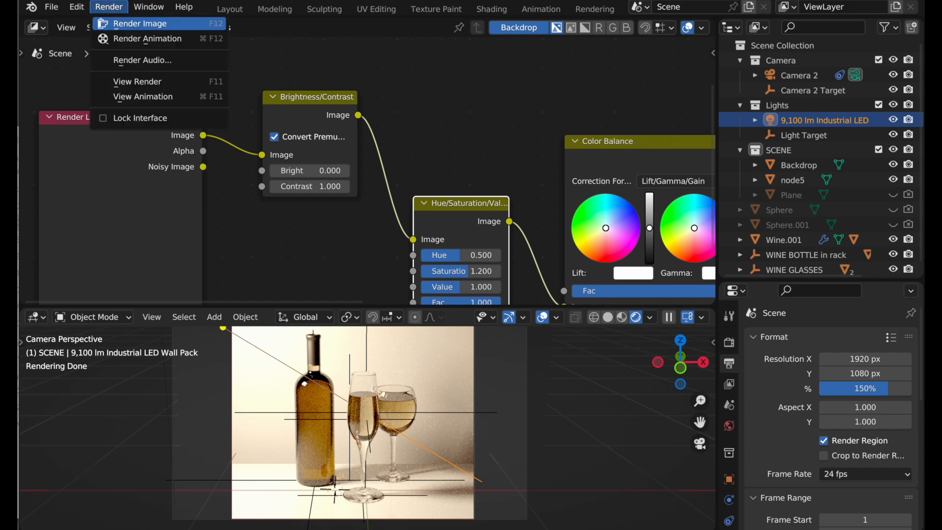
left_click(107, 24)
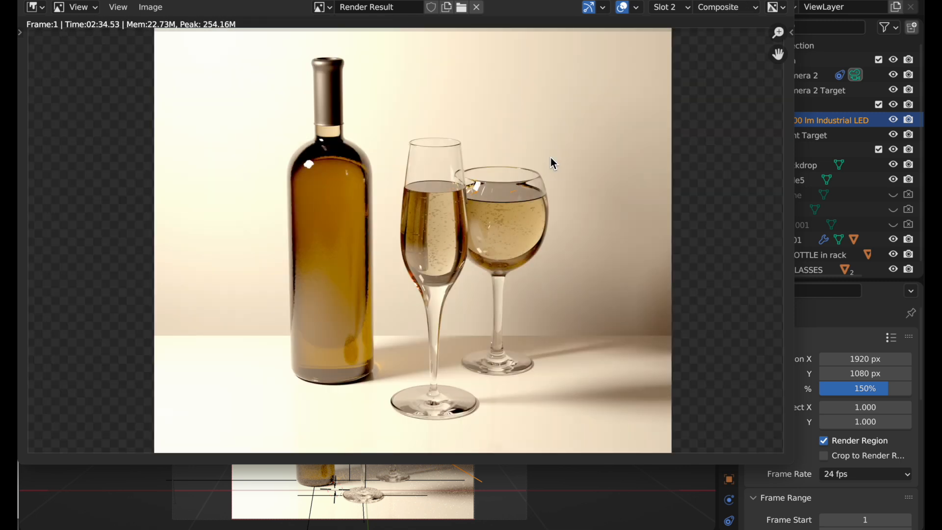
key("Escape")
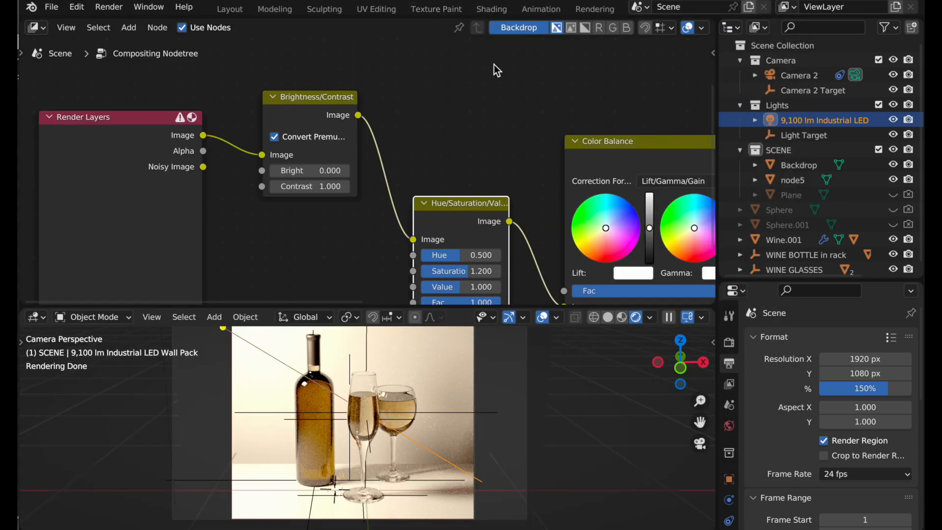
Add a Viewer node above the Composite node and link the last Color Balance node's Image output to it
scroll(453, 110, "right", 10)
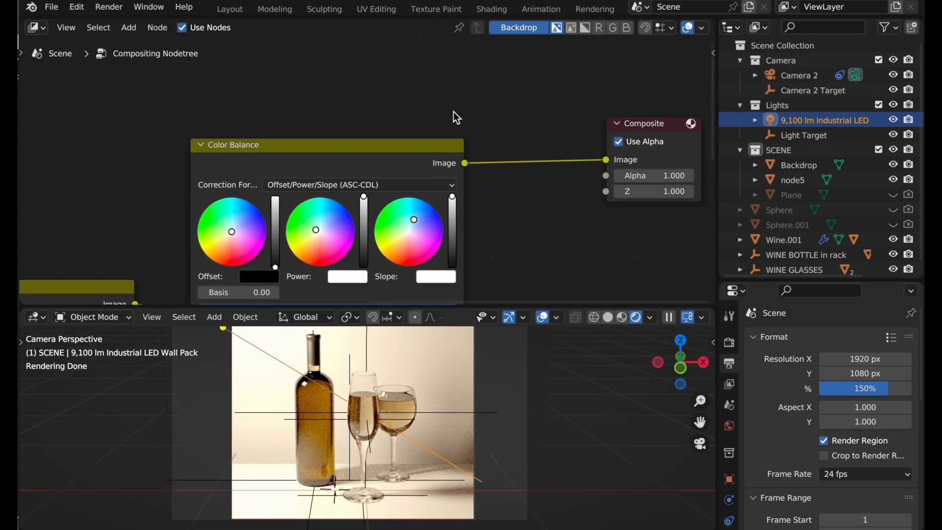
scroll(453, 110, "right", 6)
key("shift+a")
mouse_move(456, 113)
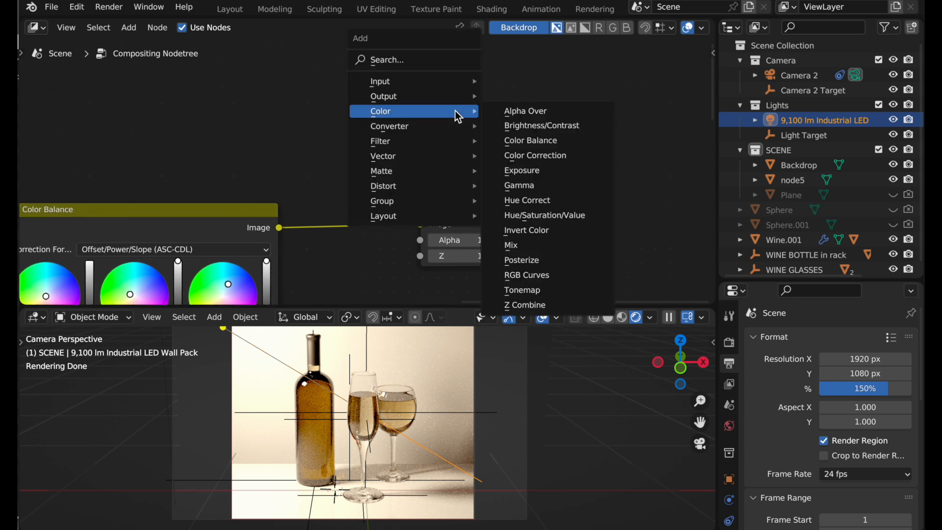
left_click(448, 60)
type("vieewr")
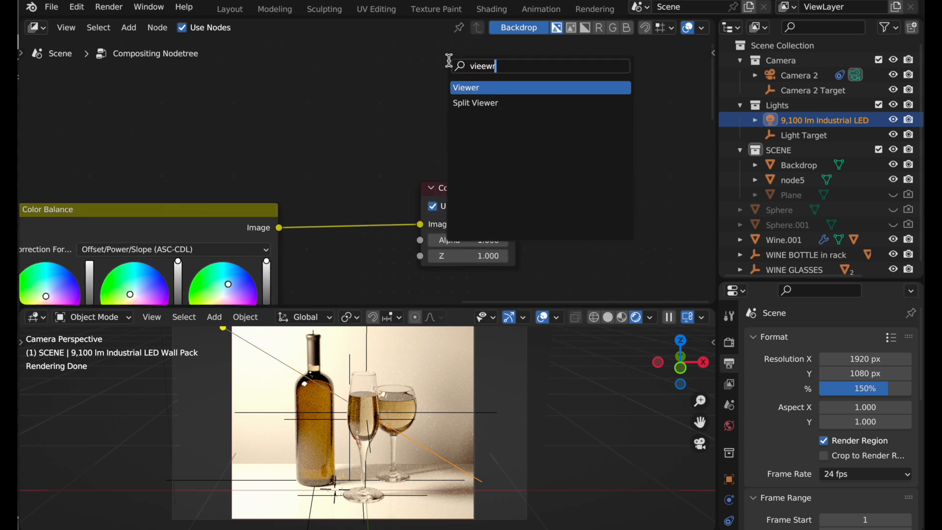
left_click(473, 87)
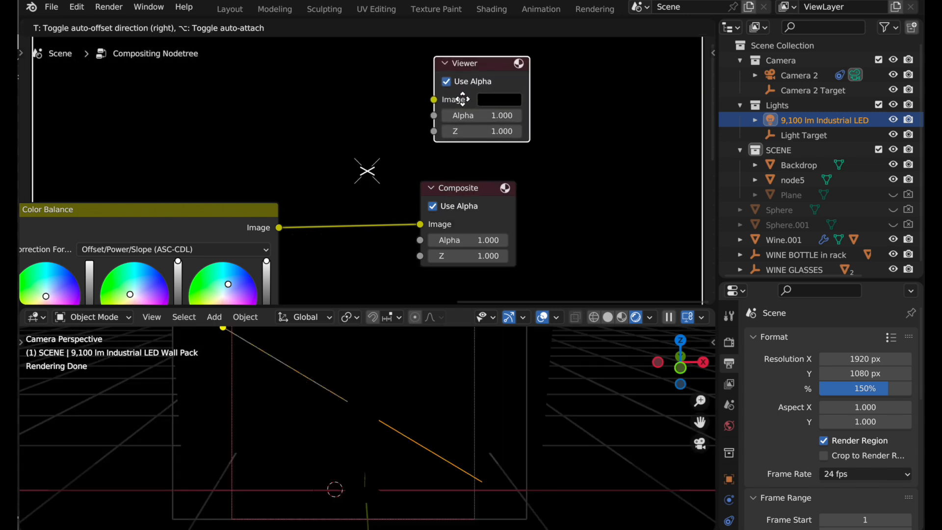
left_click(457, 114)
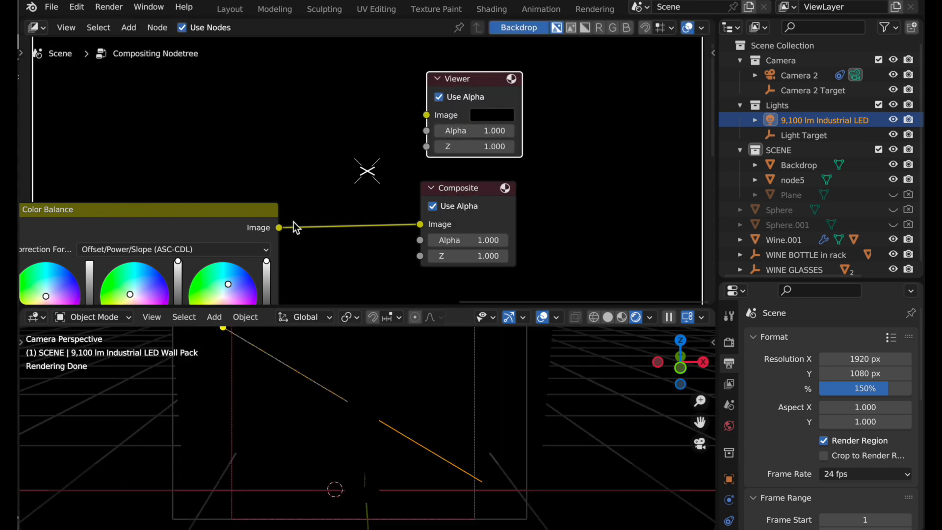
left_click_drag(279, 227, 423, 118)
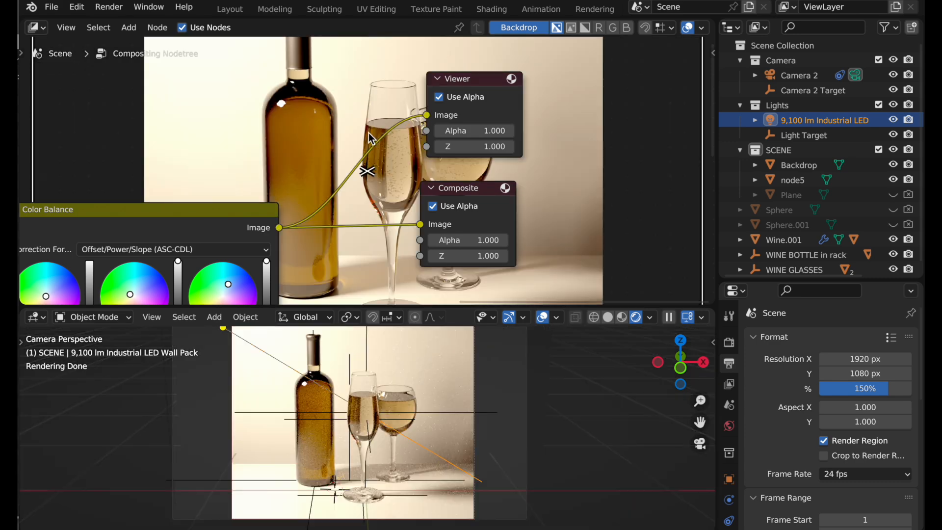
scroll(368, 134, "left", 3)
scroll(367, 133, "left", 10)
scroll(367, 132, "down", 3)
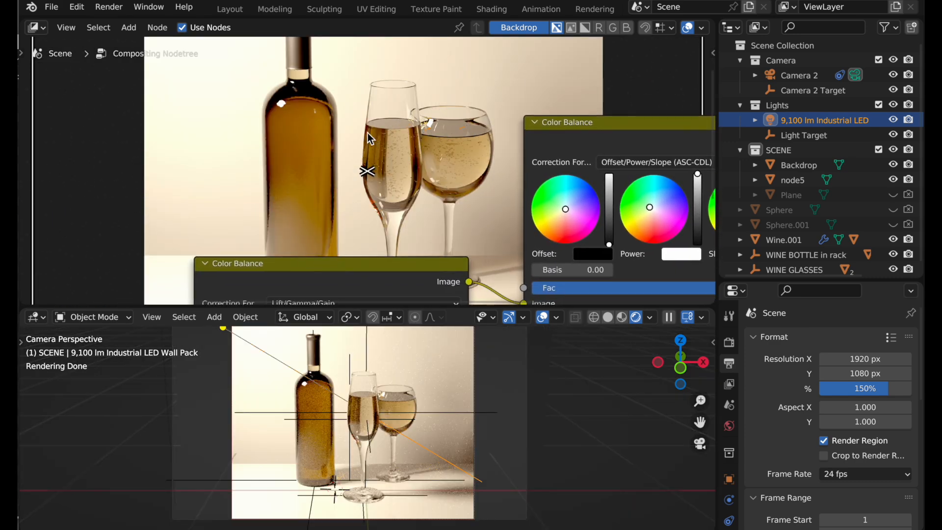
scroll(367, 133, "left", 8)
scroll(367, 132, "down", 5)
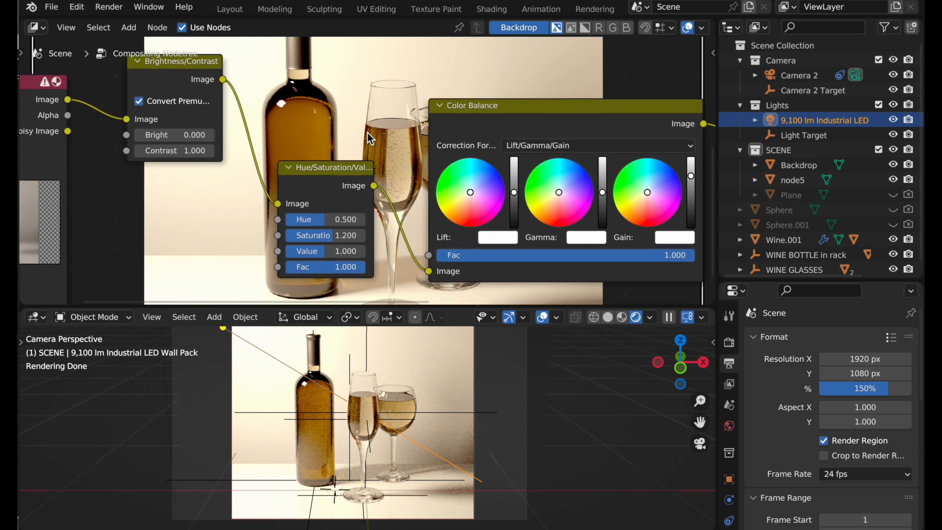
Set the Saturation on the Hue/Saturation/Value node to 1.1
scroll(347, 252, "right", 3)
scroll(347, 252, "up", 3)
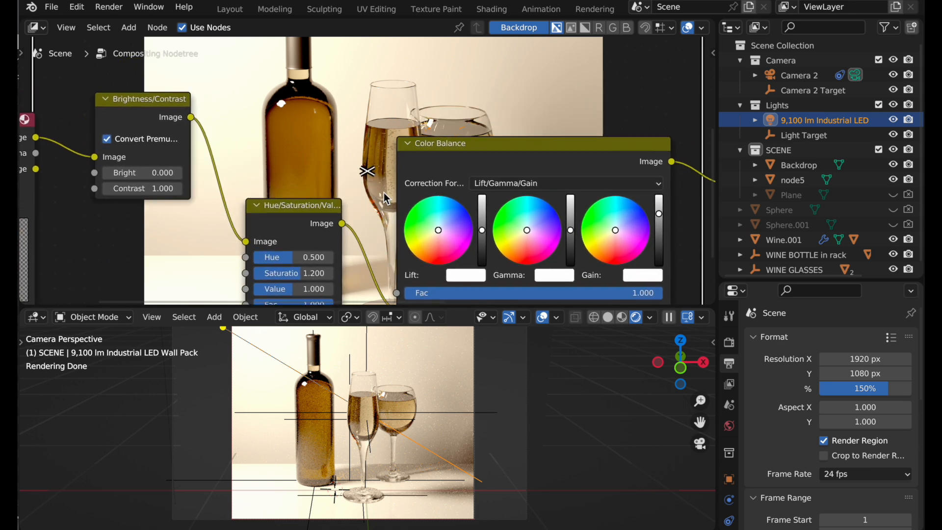
double_click(314, 272)
type("1.1")
key("Return")
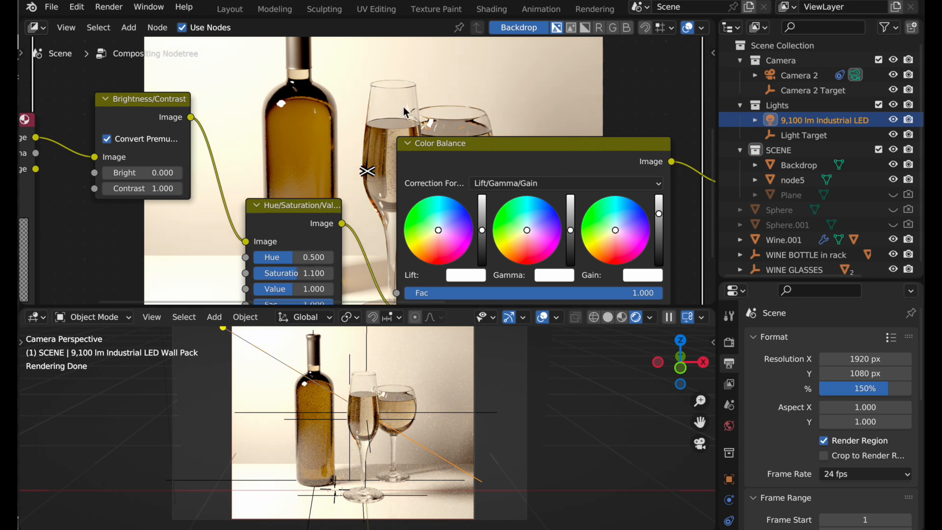
Slightly lower the Gain brightness on the Lift/Gamma/Gain Color Balance node to darken the image's highlights
scroll(403, 109, "right", 5)
scroll(403, 109, "right", 6)
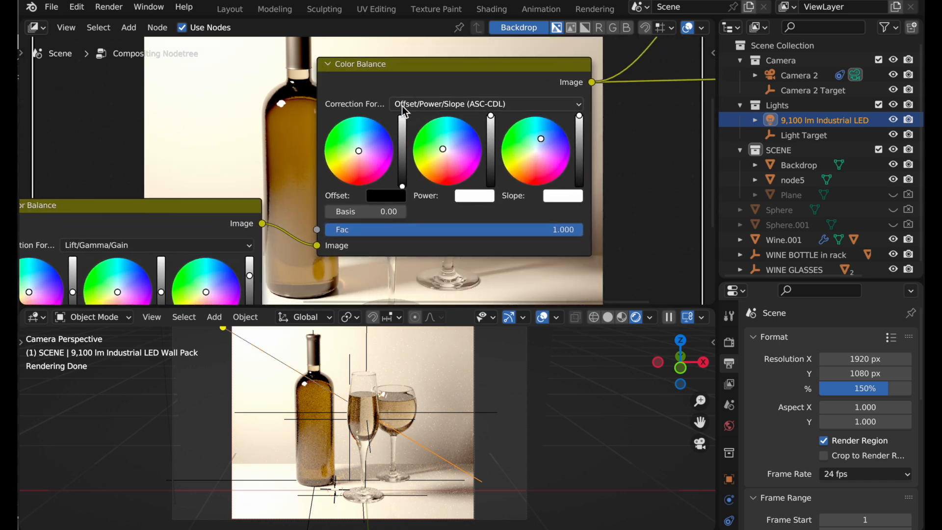
scroll(402, 106, "left", 1)
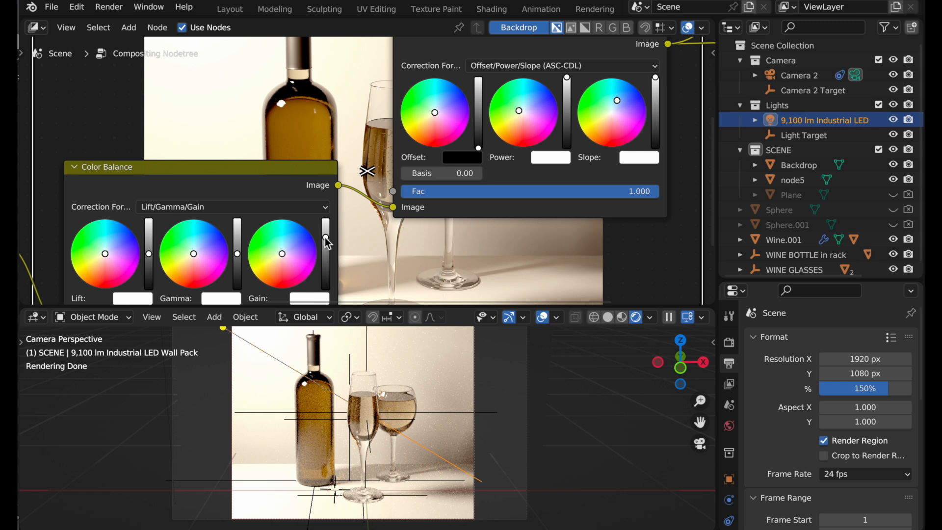
left_click_drag(325, 238, 325, 242)
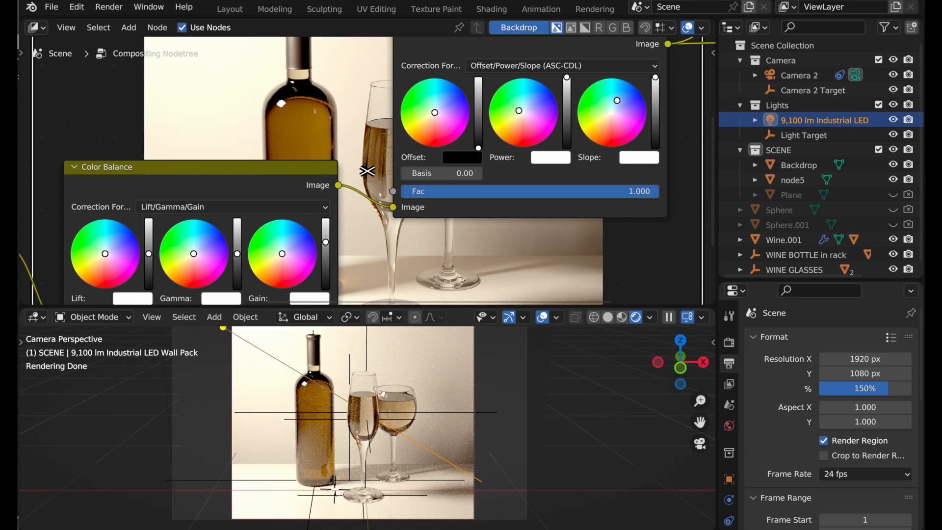
scroll(405, 238, "up", 5)
scroll(405, 238, "left", 5)
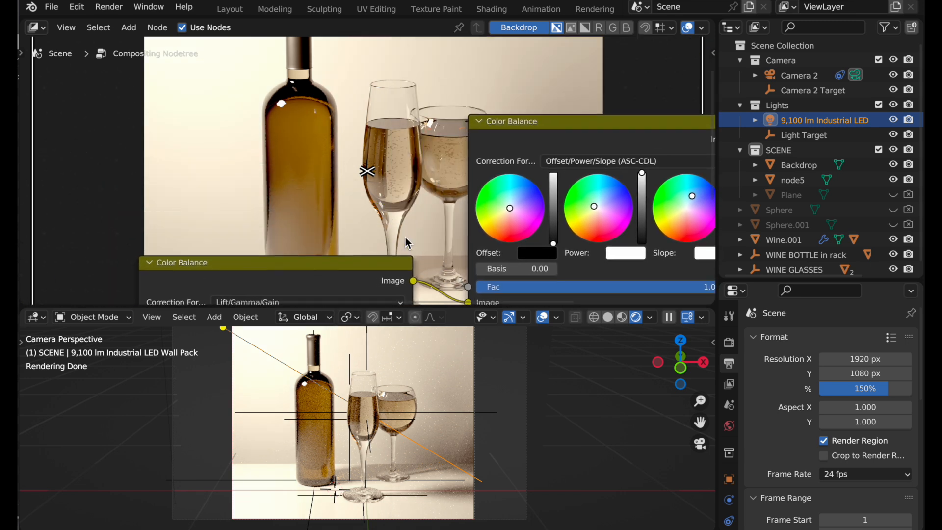
Bring the render result window forward to examine the graded bottle and glasses, and return to the compositor
left_click_drag(159, 0, 191, 0)
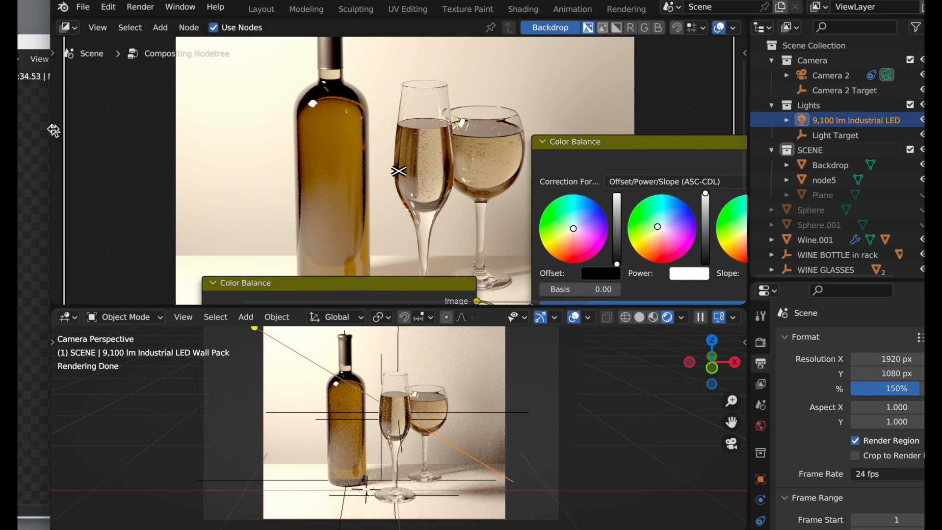
left_click(36, 95)
left_click(81, 57)
left_click(82, 57)
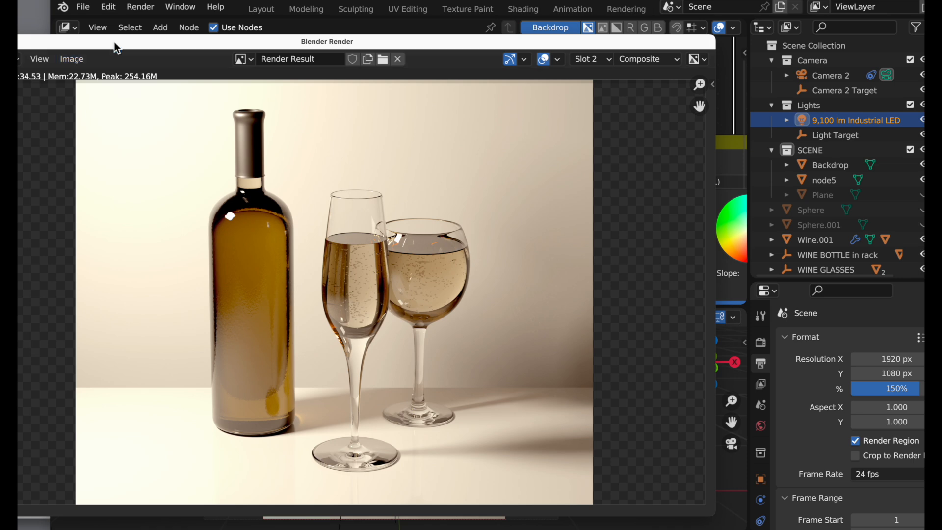
left_click_drag(158, 1, 125, 1)
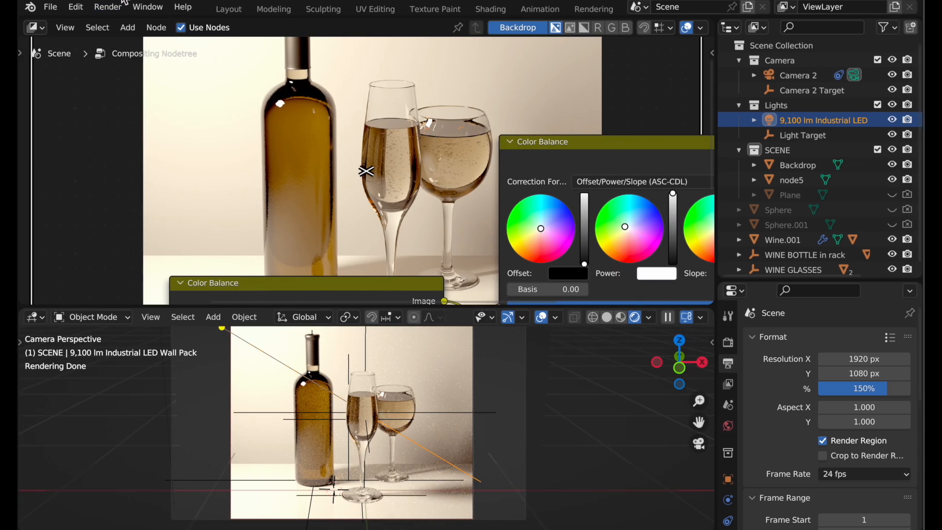